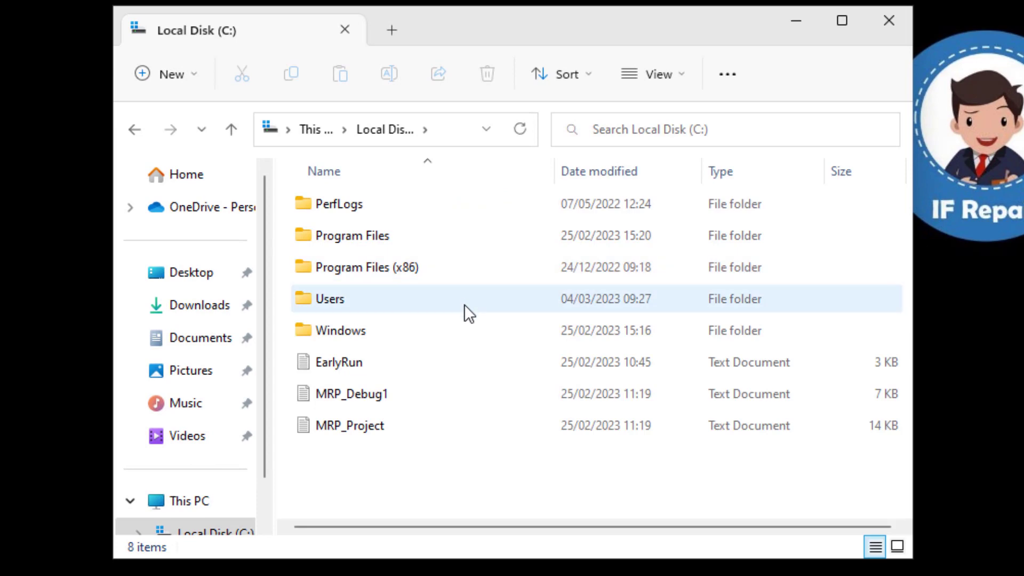
- Open the Users folder on Local Disk (C:), view the contents of the personal profile folder, and return to Users
double_click(464, 304)
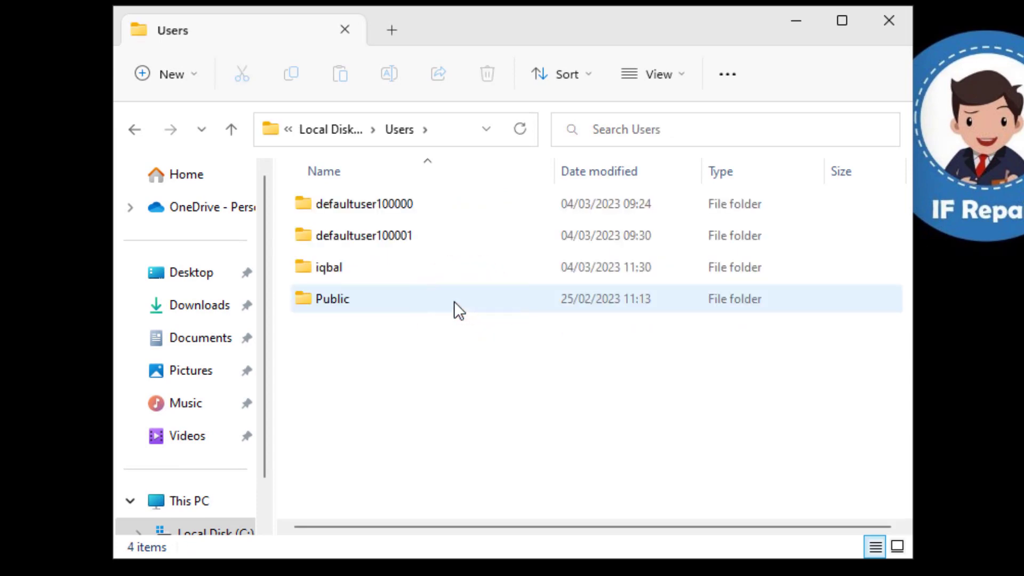
left_click(435, 270)
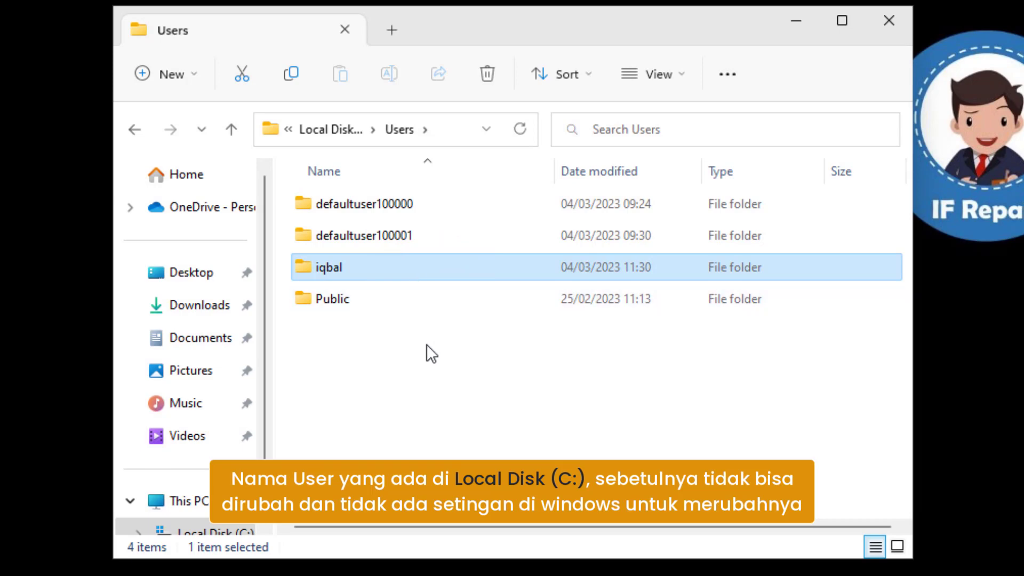
double_click(445, 266)
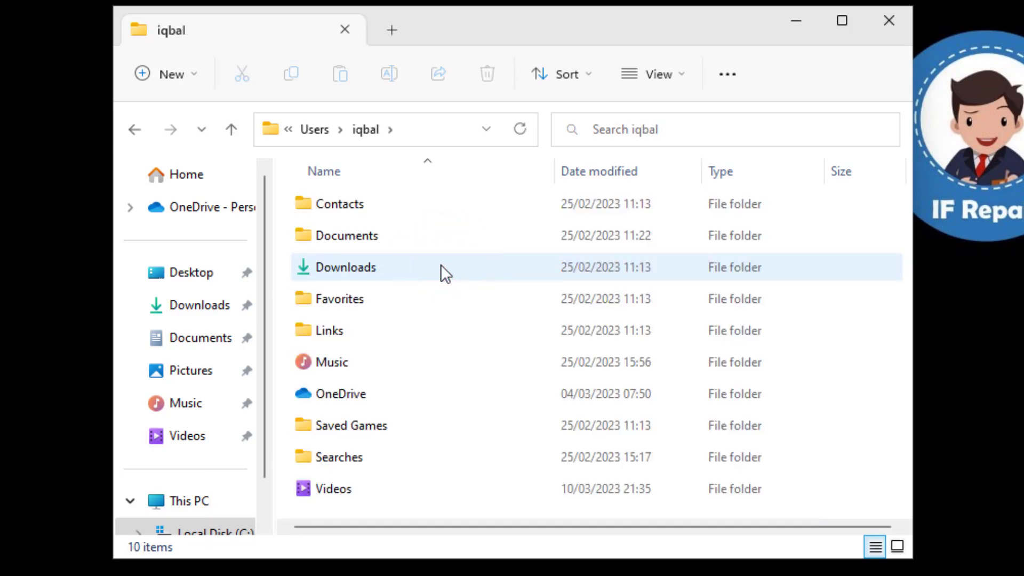
left_click(315, 133)
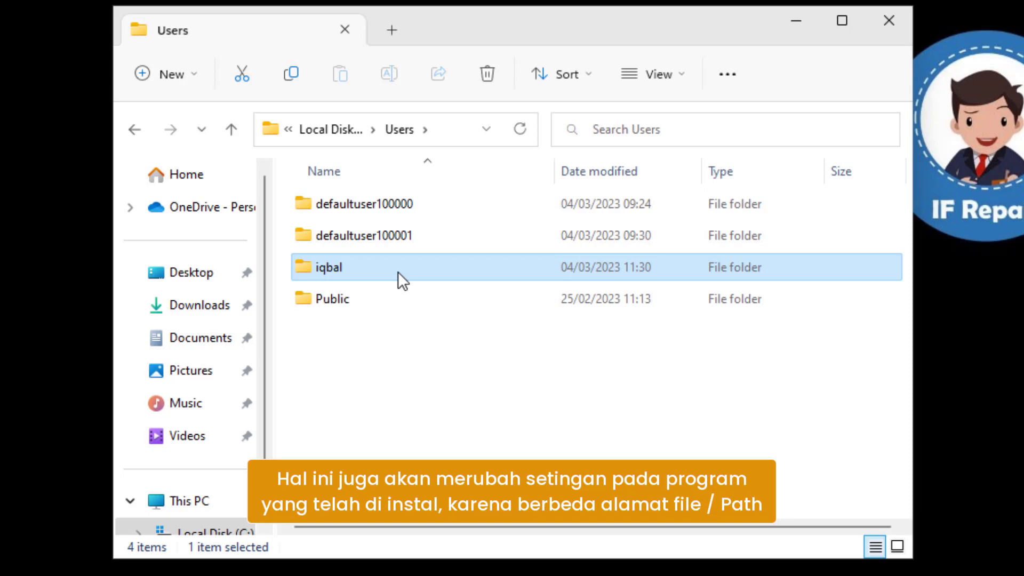
- Examine whether the personal profile folder in Users offers a rename option, including among its extended options
left_click(395, 267)
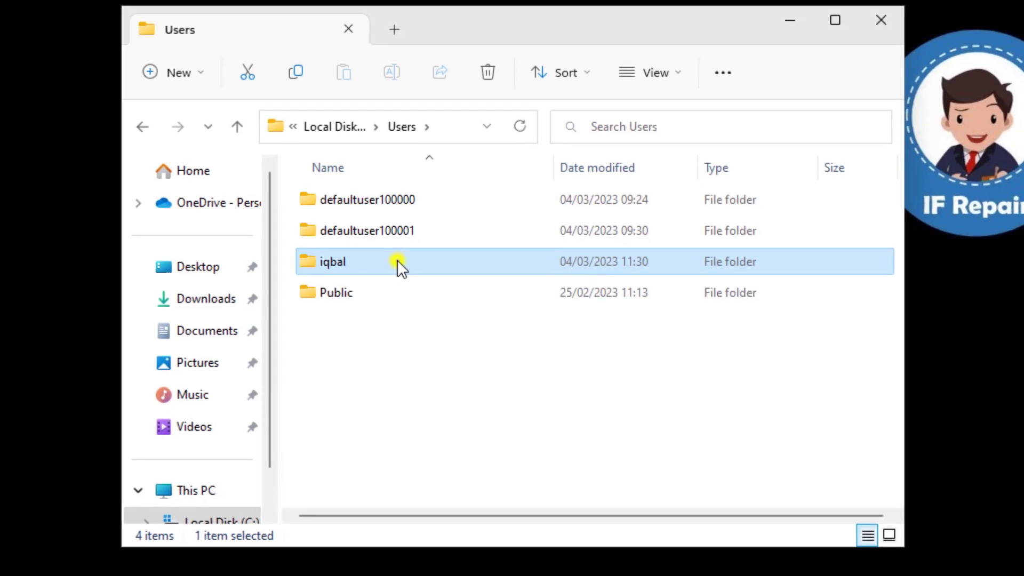
right_click(398, 262)
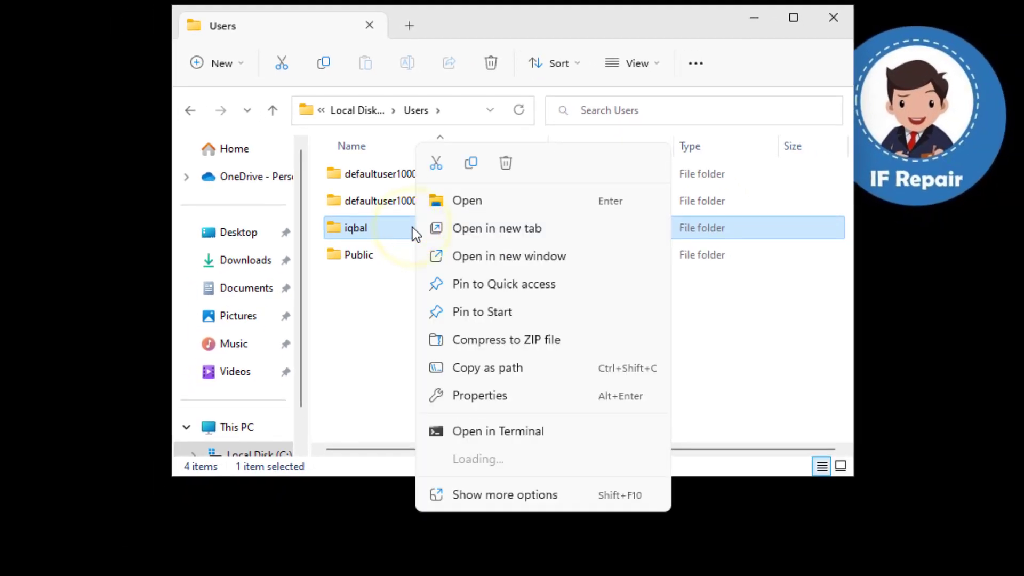
left_click(490, 494)
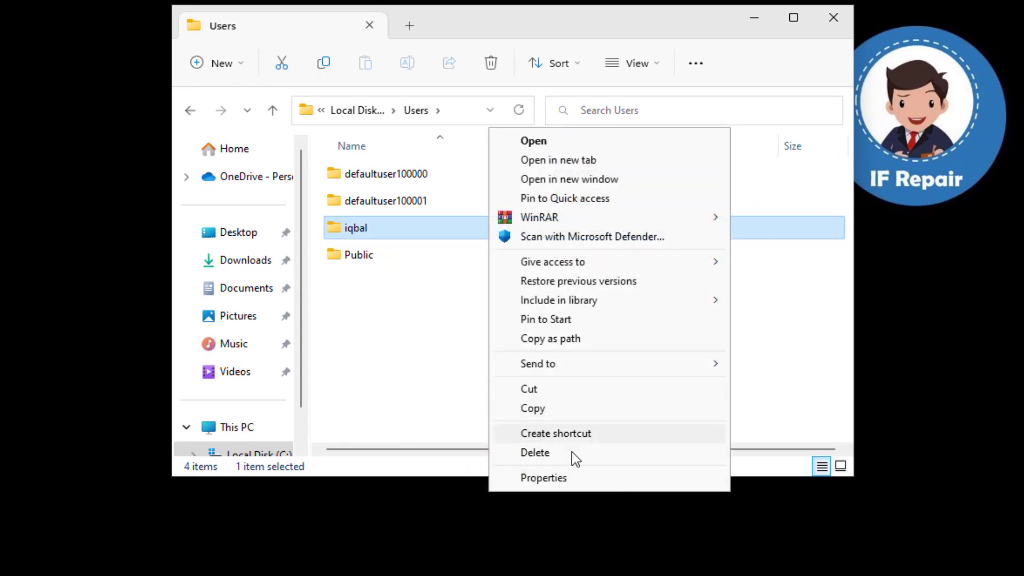
left_click(411, 312)
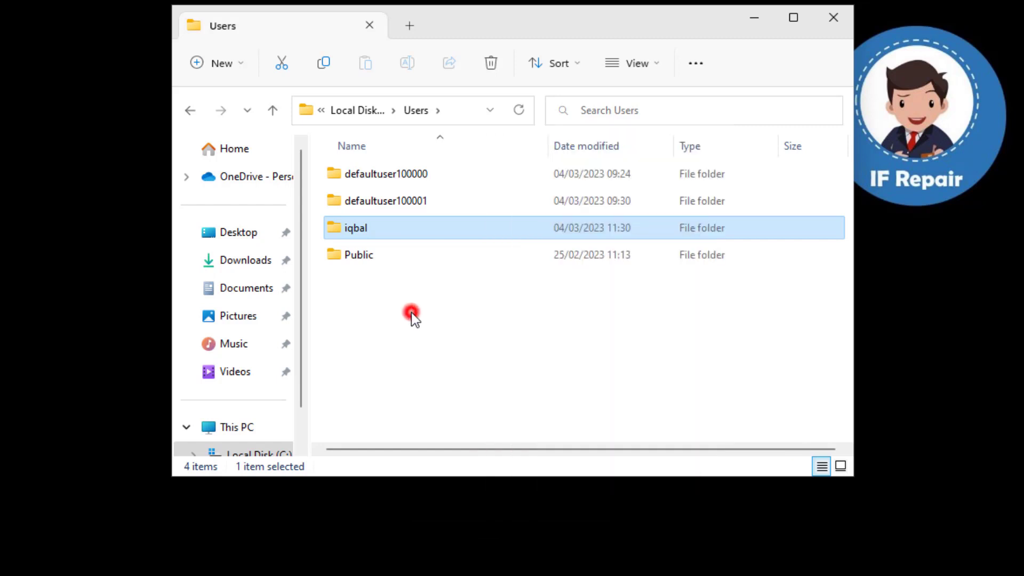
left_click(411, 229)
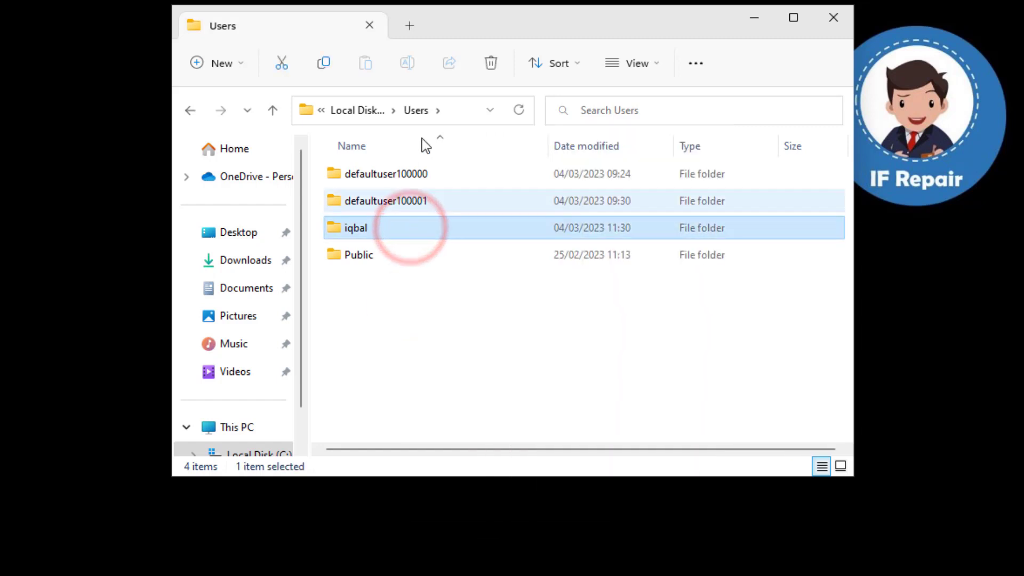
left_click(409, 63)
left_click(415, 227)
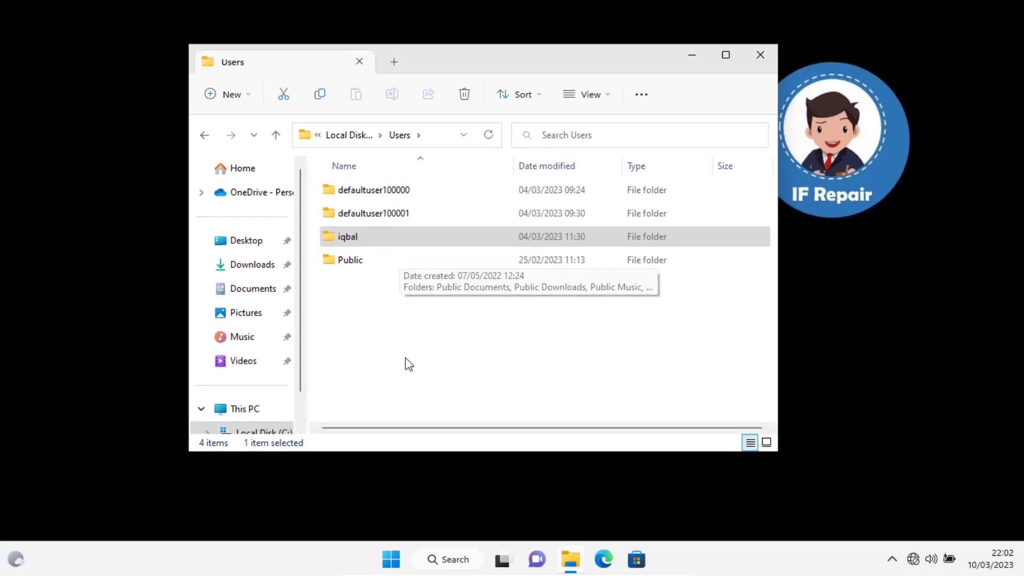
- Check the display name and options of the signed-in Windows account for comparison with the profile folder name
left_click(391, 558)
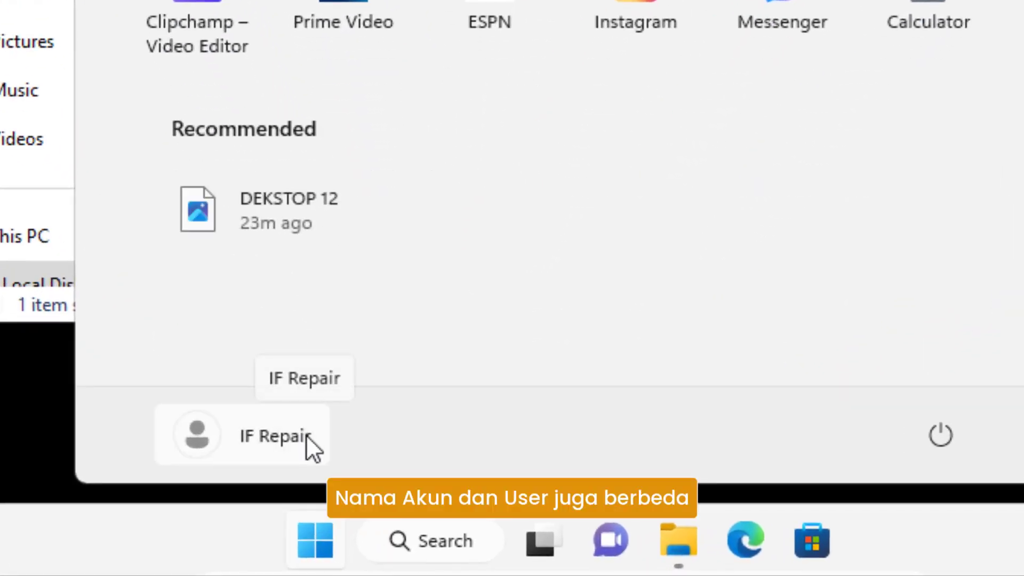
left_click(306, 436)
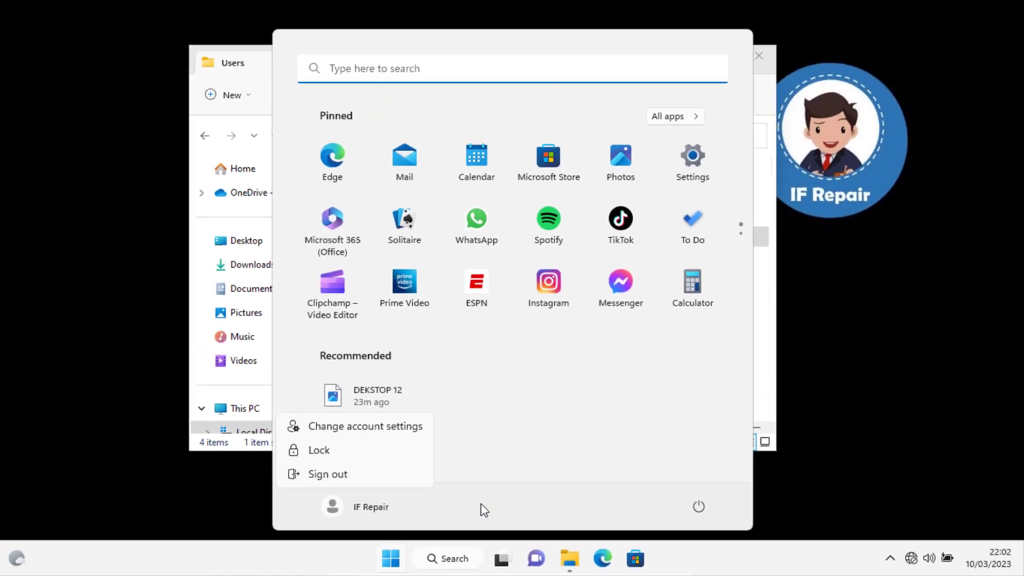
left_click(766, 326)
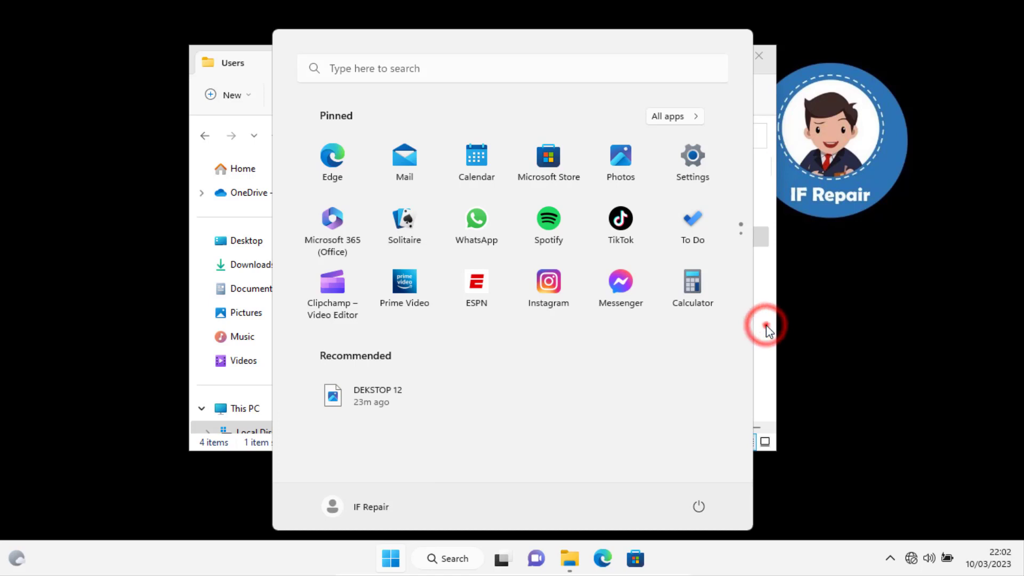
left_click(766, 326)
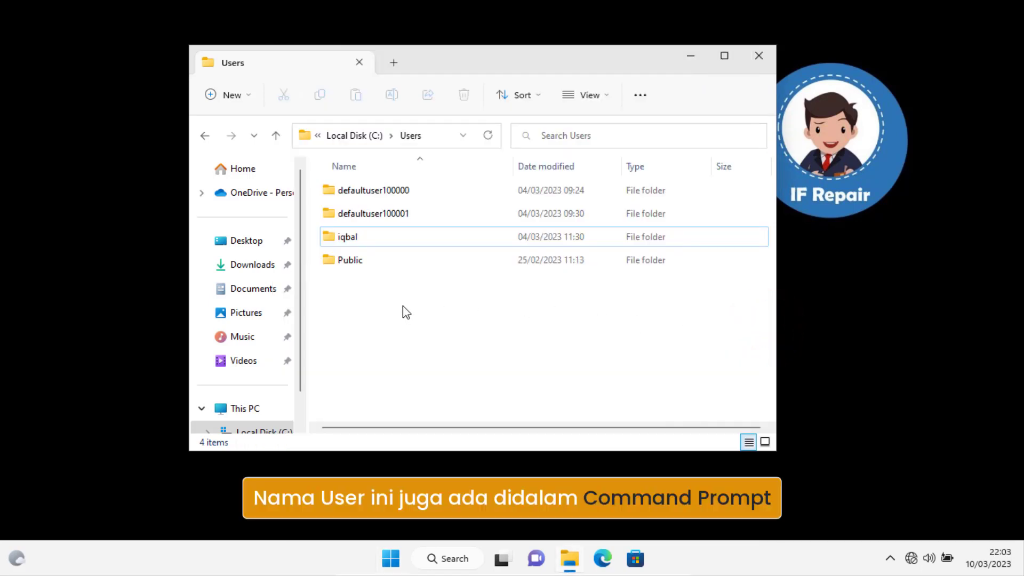
- Search for cmd, open a standard Command Prompt to check the user name in its path, and close it
left_click(371, 247)
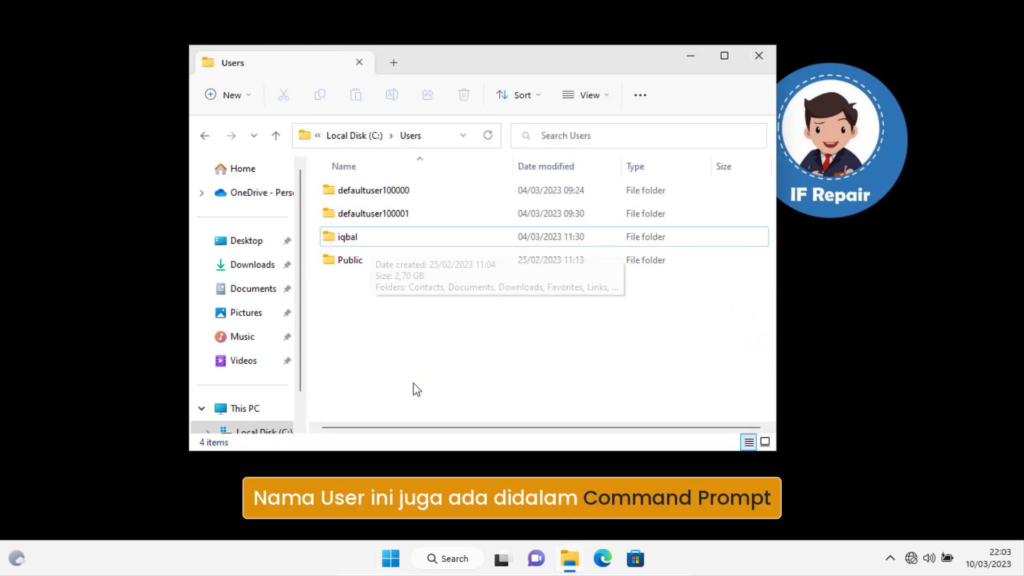
left_click(392, 558)
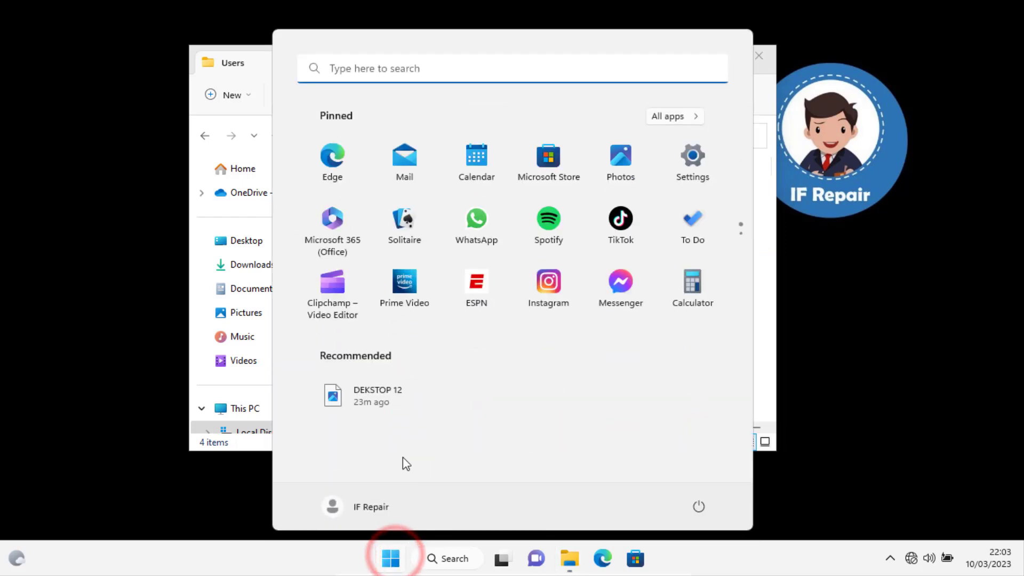
type("cmd")
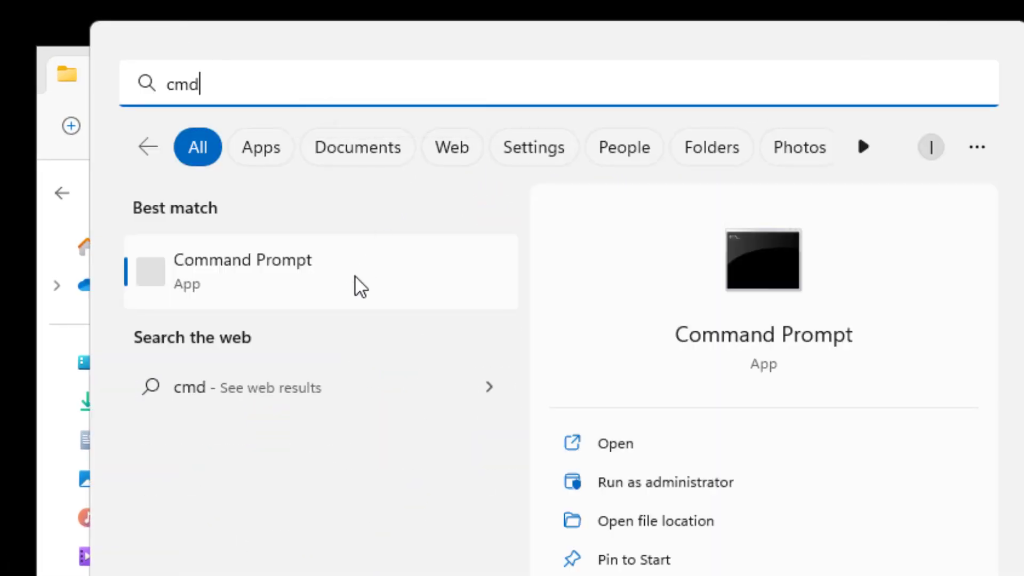
left_click(354, 275)
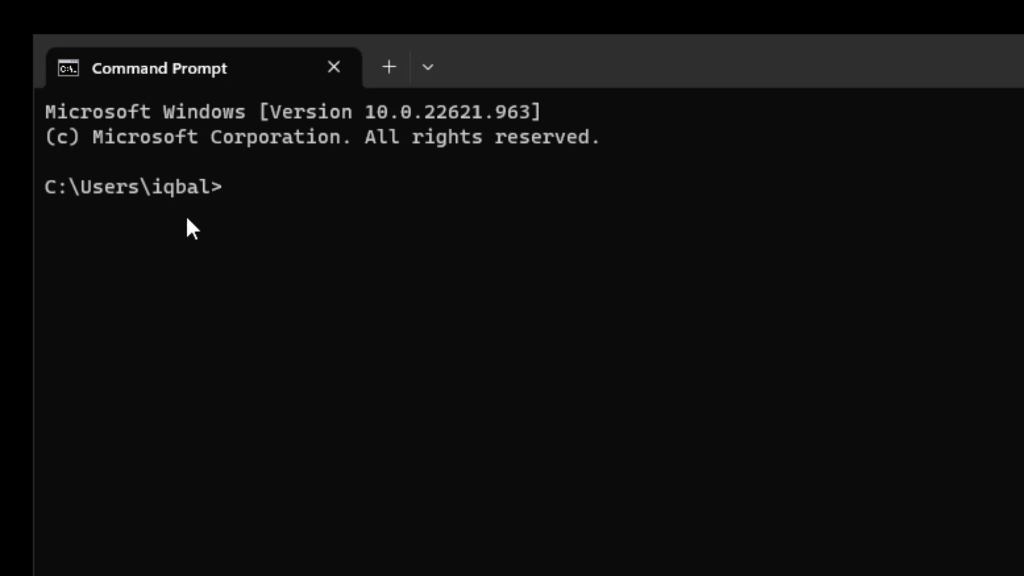
left_click(848, 34)
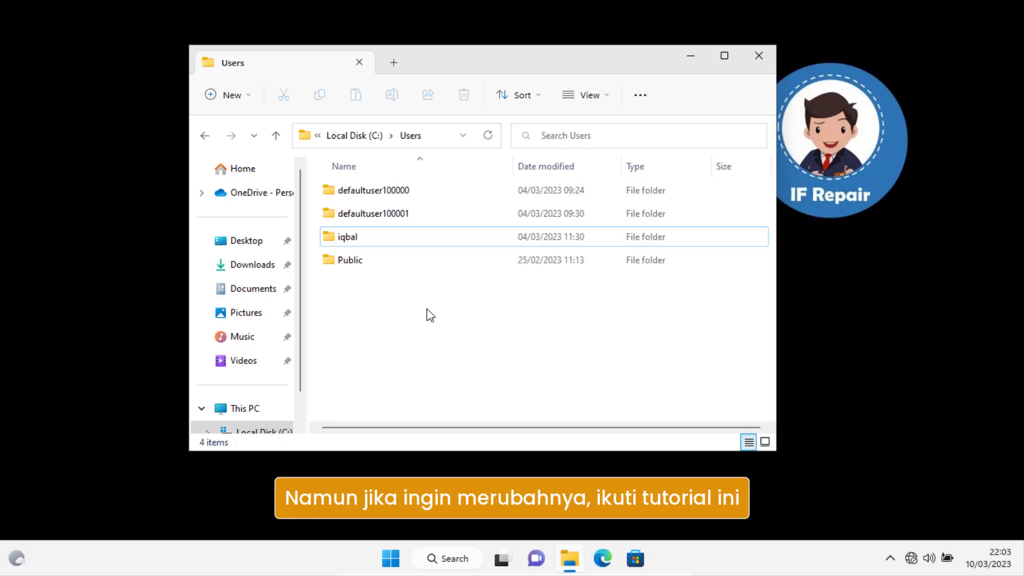
- Search for cmd, run Command Prompt as administrator, and allow it to make changes to the device
left_click(392, 559)
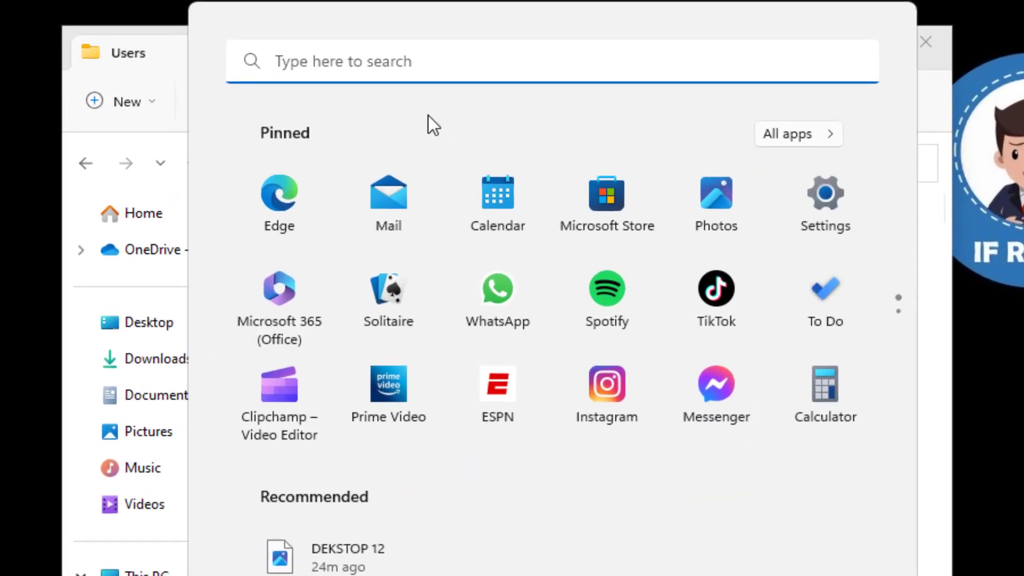
type("cmd")
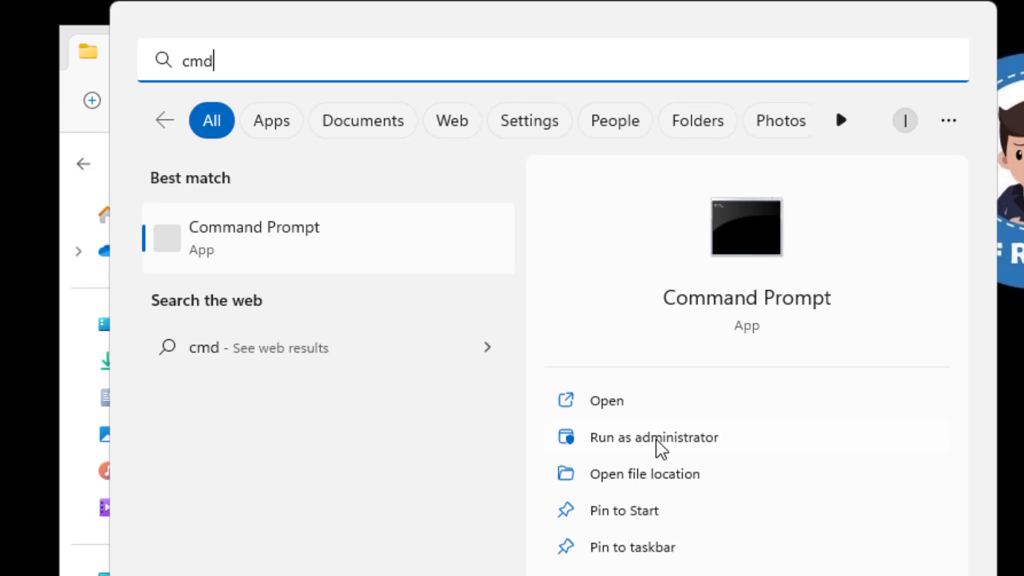
left_click(656, 440)
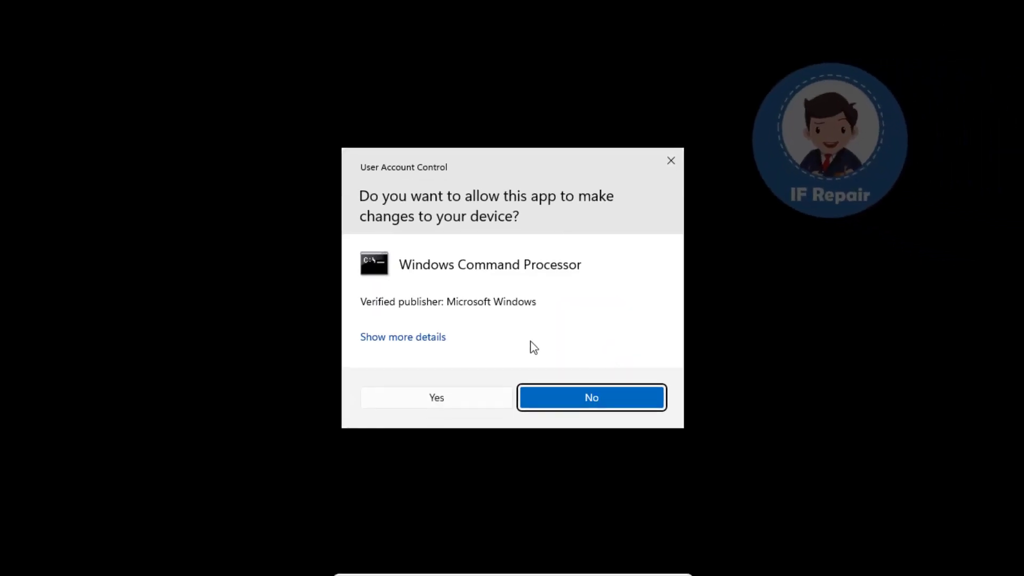
left_click(468, 398)
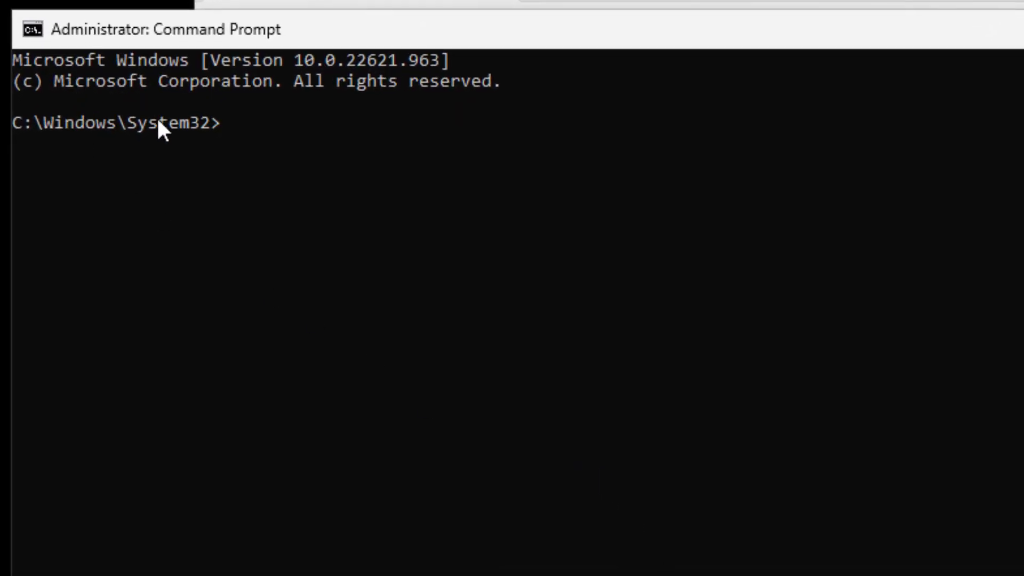
- Enable the built-in Administrator account with the command net user administrator /active:yes
type("net user administrator /active:yes")
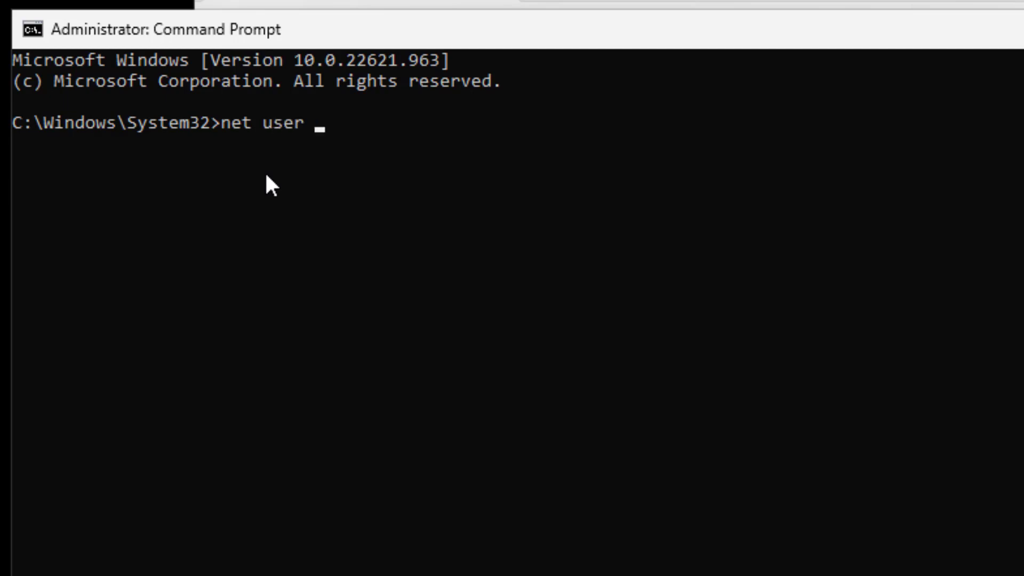
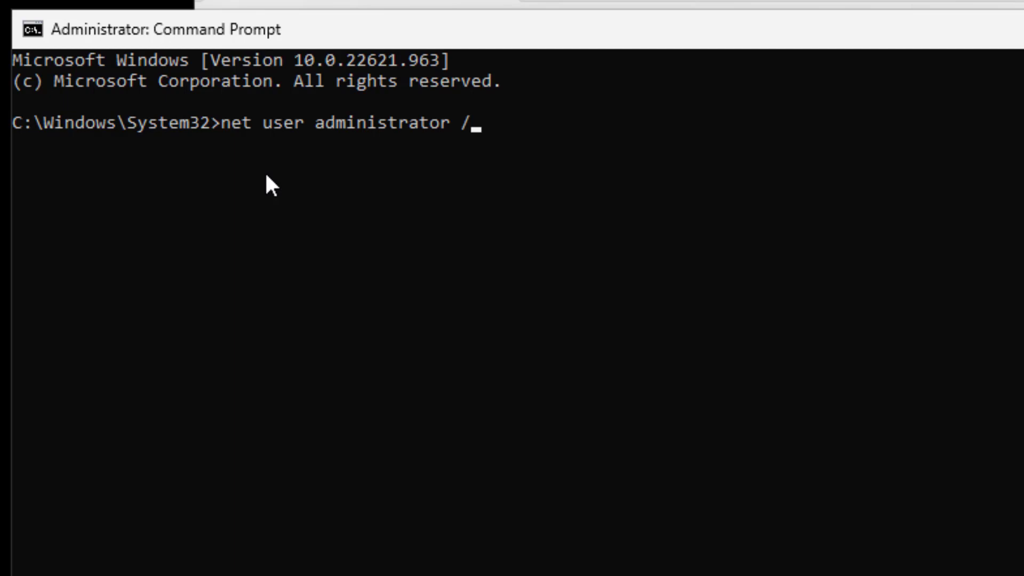
type("active")
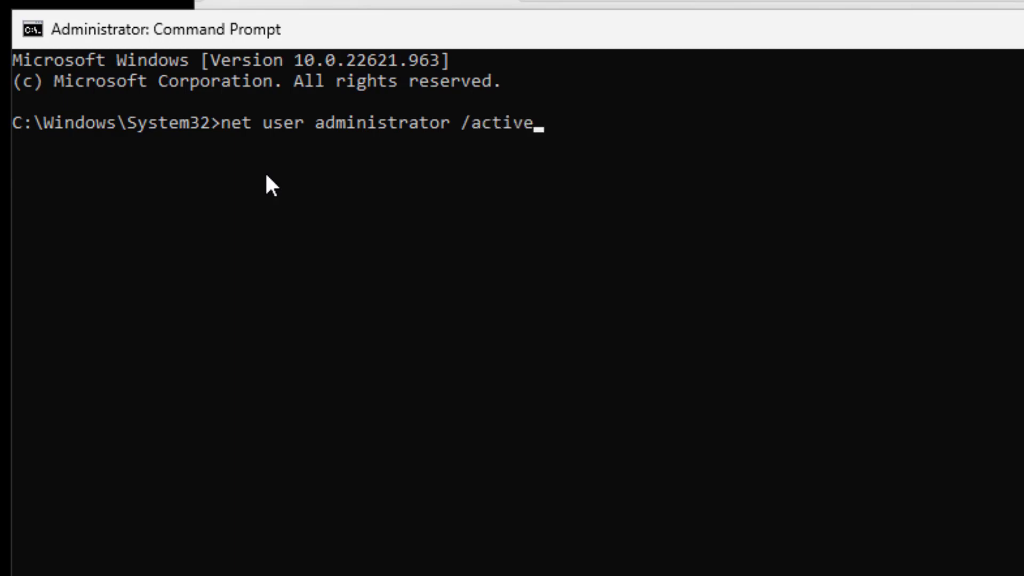
type(":yes")
key("Return")
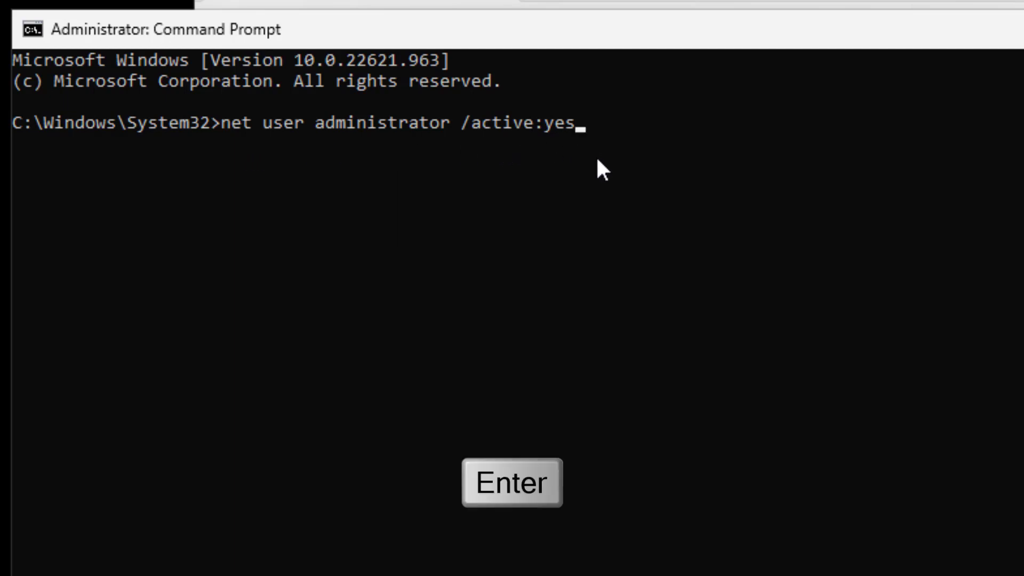
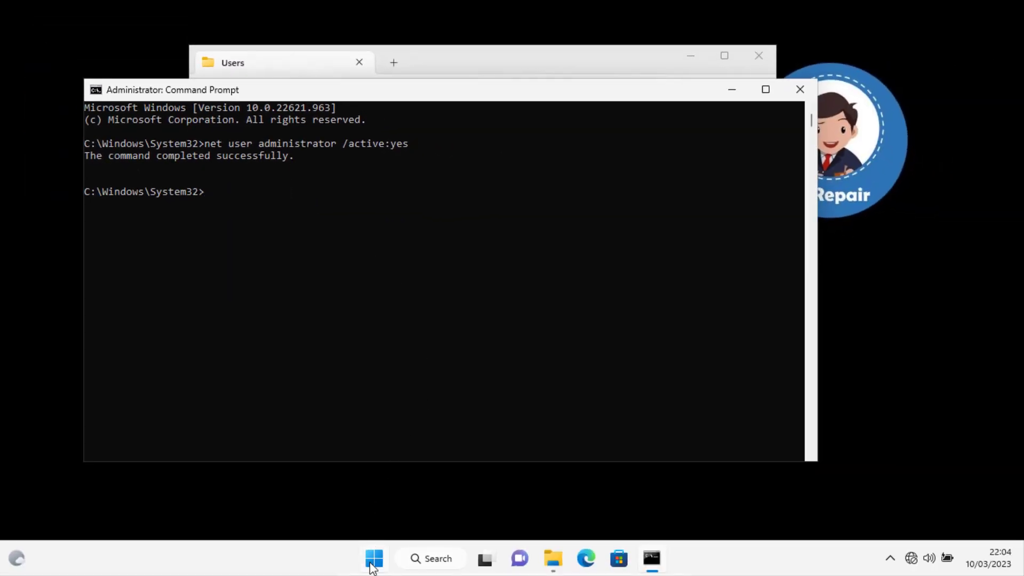
- Switch from the current account to the Administrator account and sign in
left_click(371, 559)
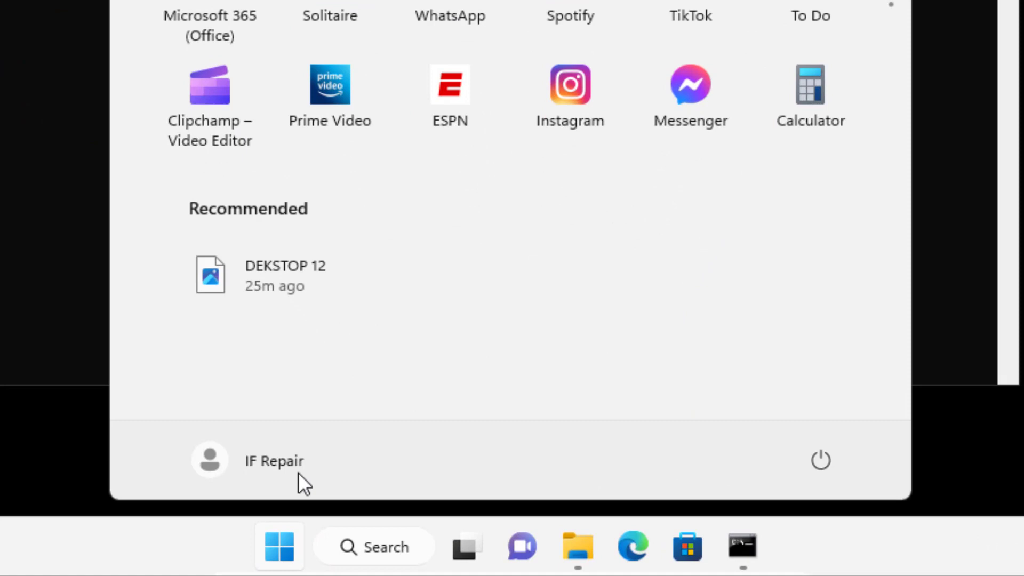
left_click(386, 509)
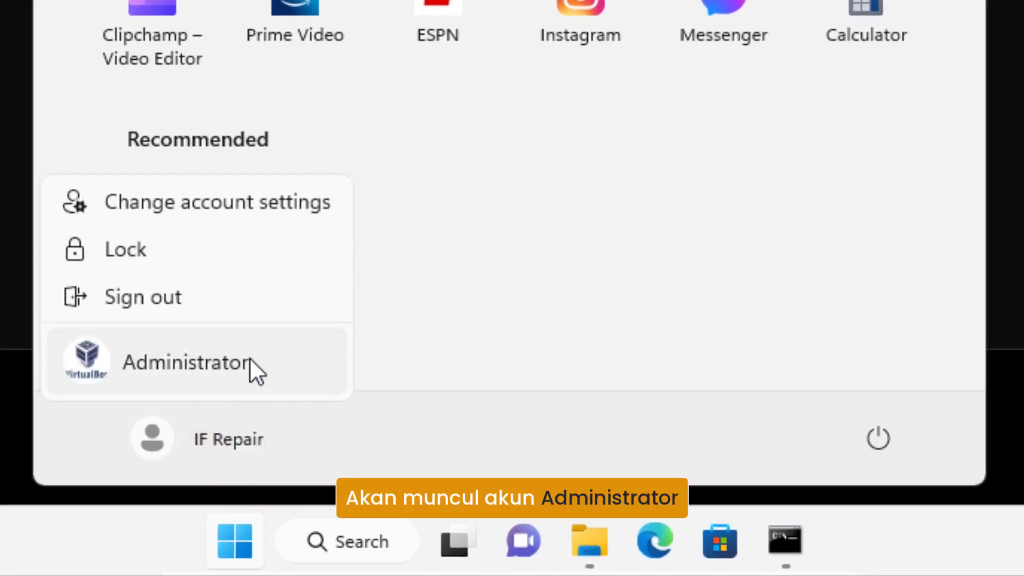
left_click(295, 356)
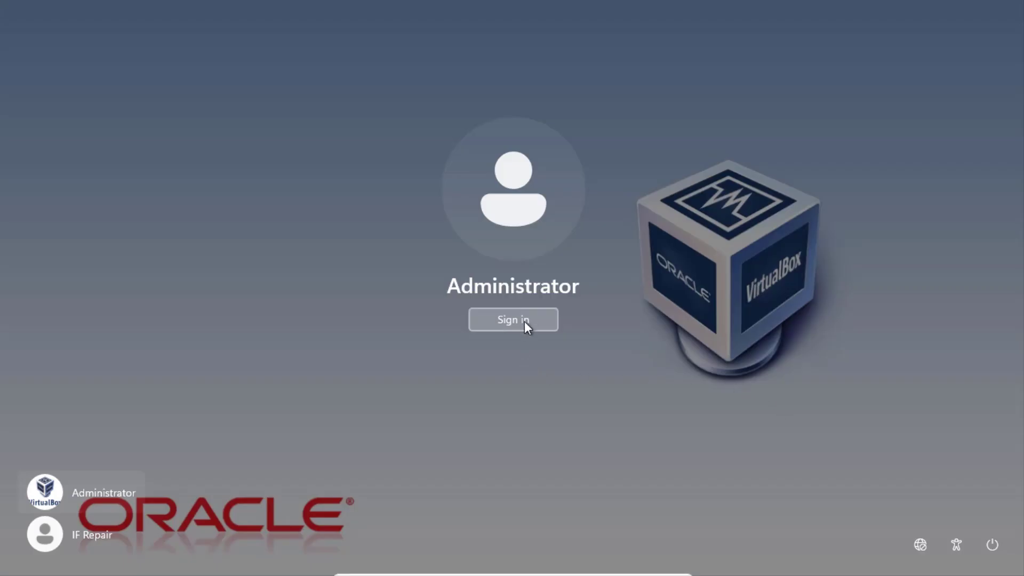
left_click(534, 324)
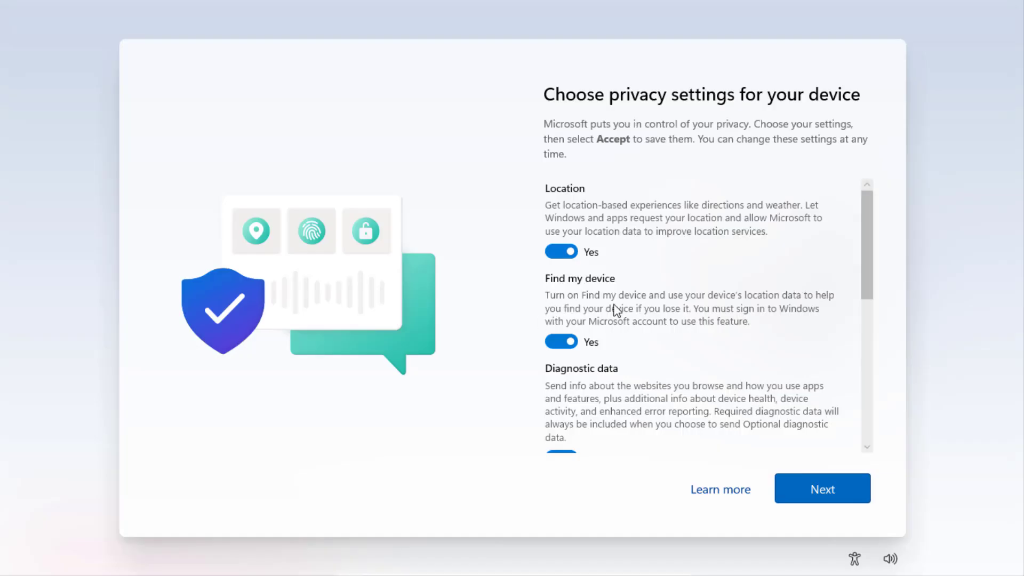
- Accept the default device privacy settings for the Administrator account and check the name of the signed-in account
left_click(826, 486)
left_click(827, 487)
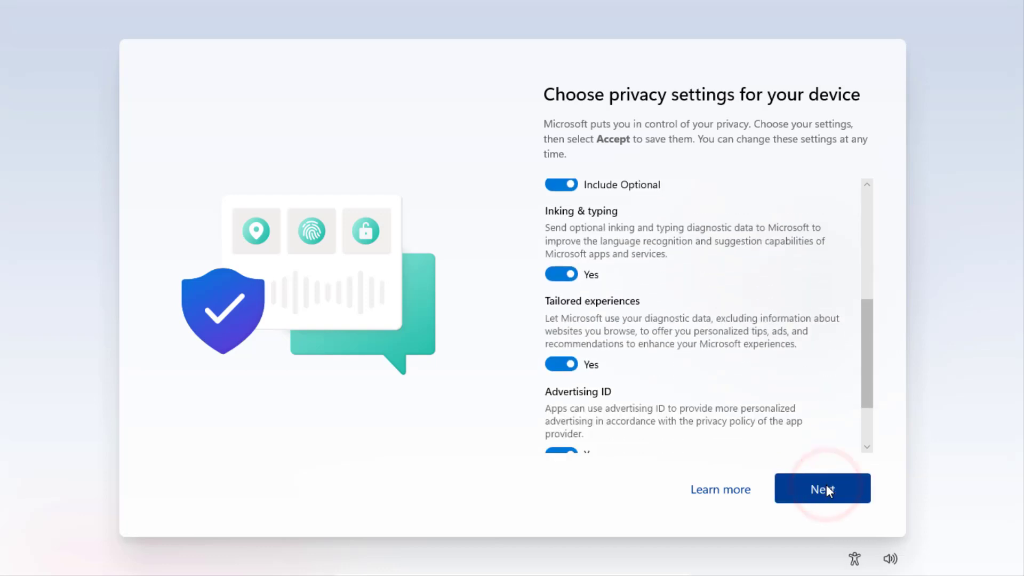
left_click(827, 488)
left_click(827, 487)
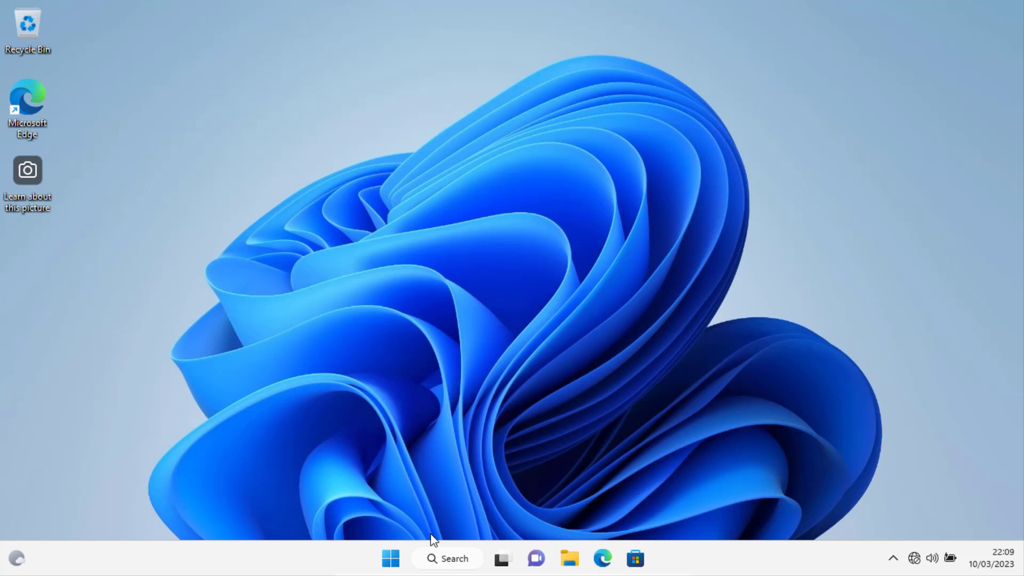
left_click(391, 557)
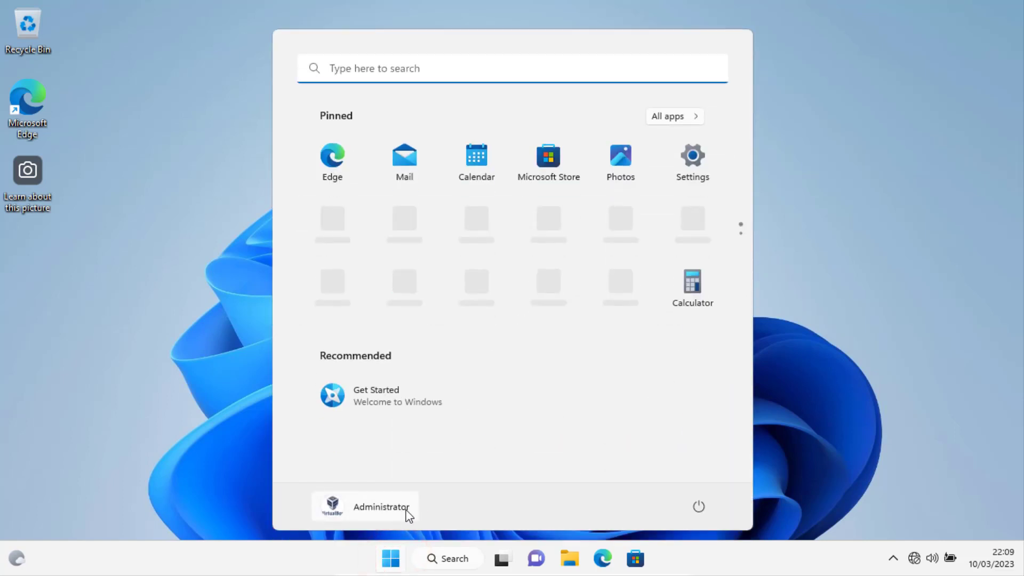
- Open File Explorer and browse to the Users folder on Local Disk (C:)
left_click(806, 441)
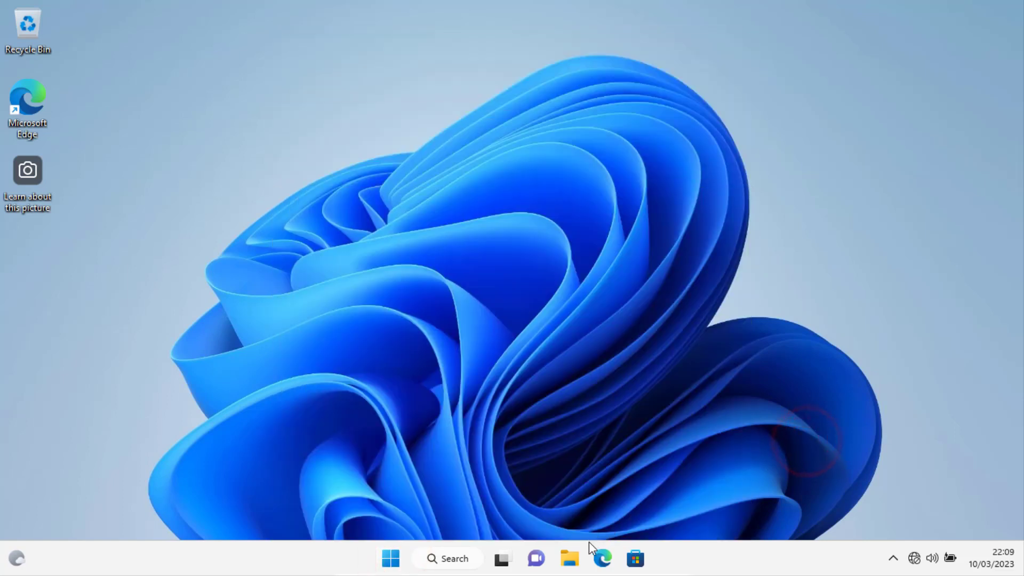
left_click(570, 559)
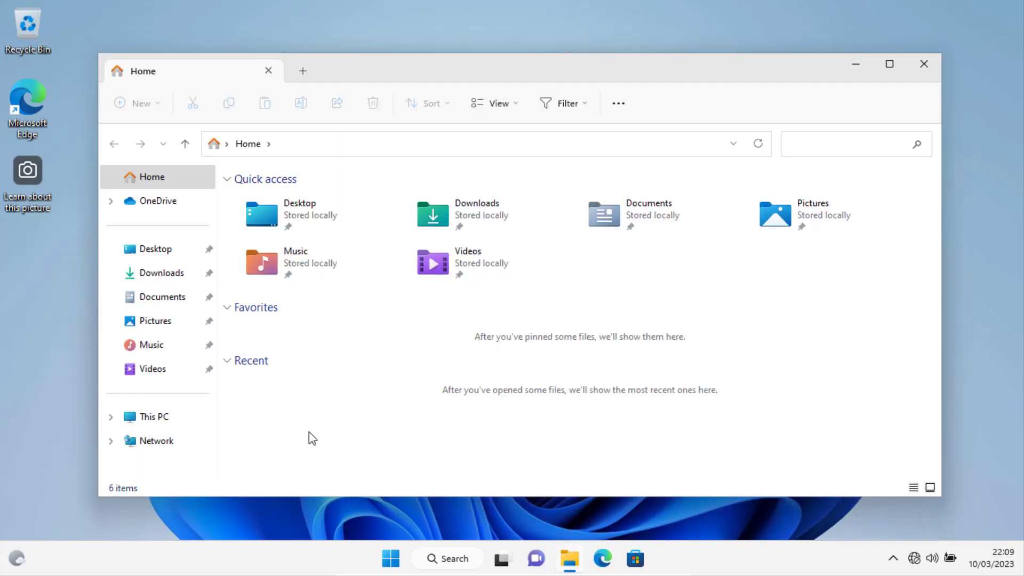
left_click(184, 416)
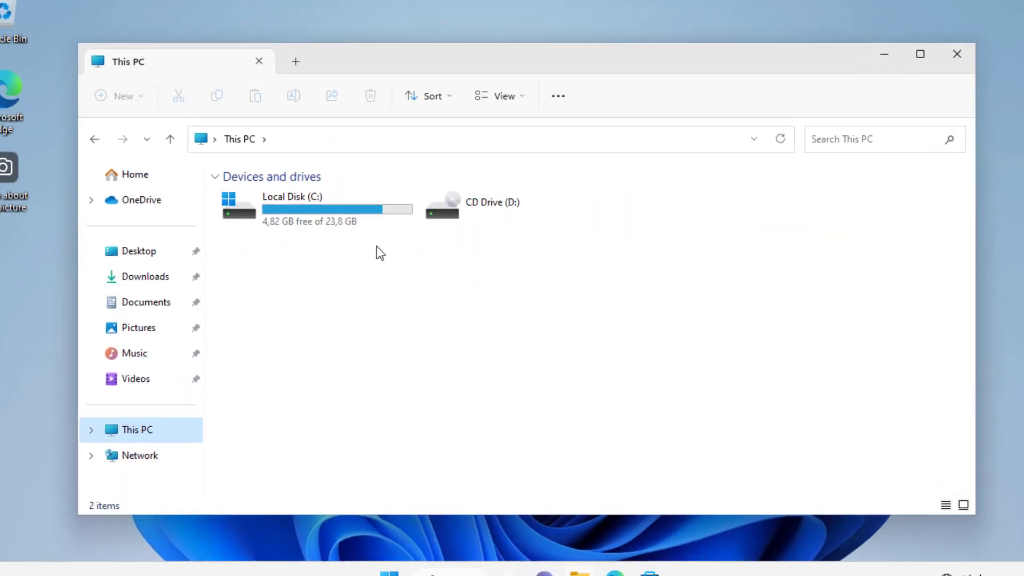
double_click(385, 216)
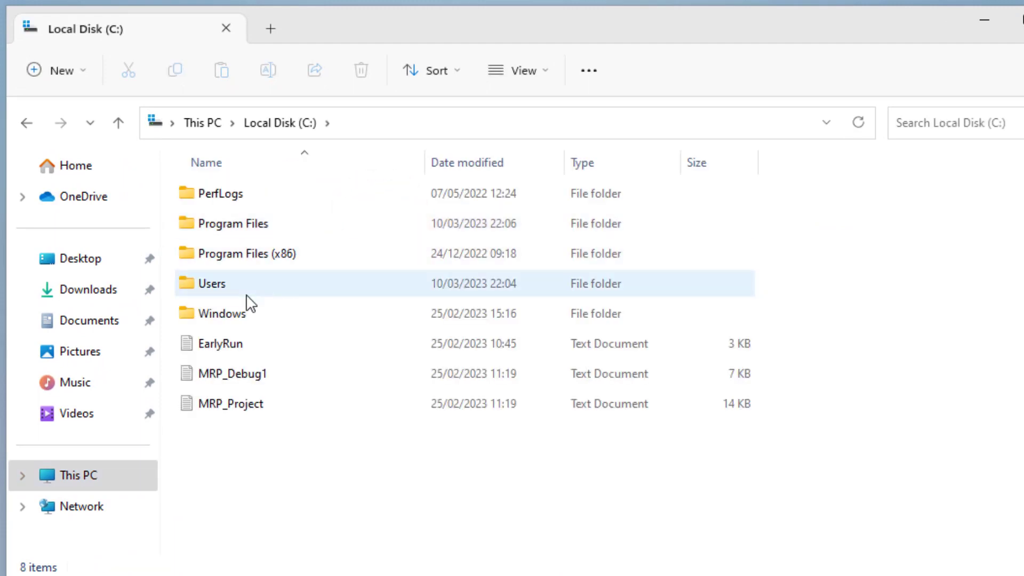
left_click(247, 287)
double_click(247, 287)
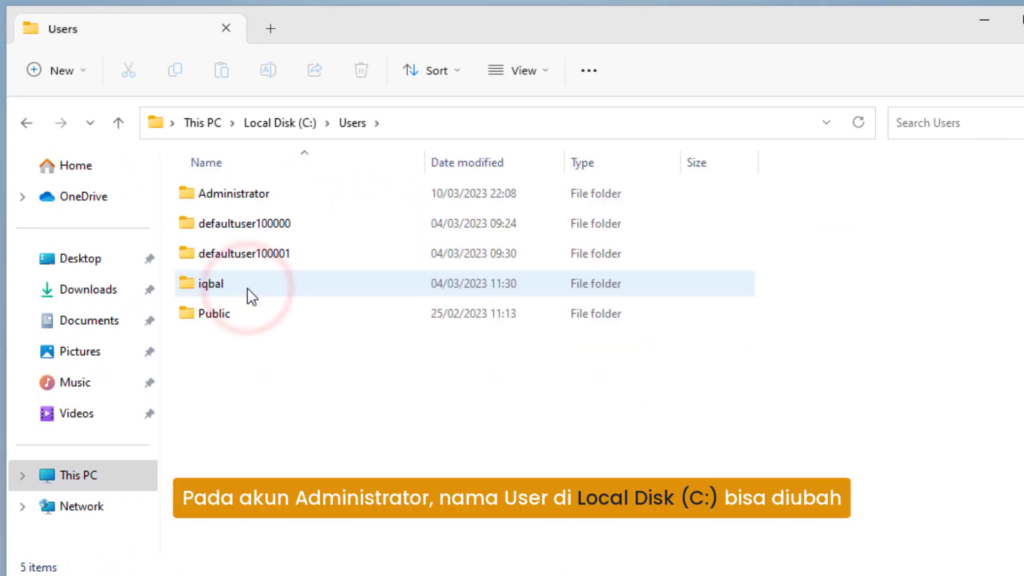
- Try to rename the regular user's profile folder in C:\Users as Boy, retry once, and cancel the rename
left_click(255, 284)
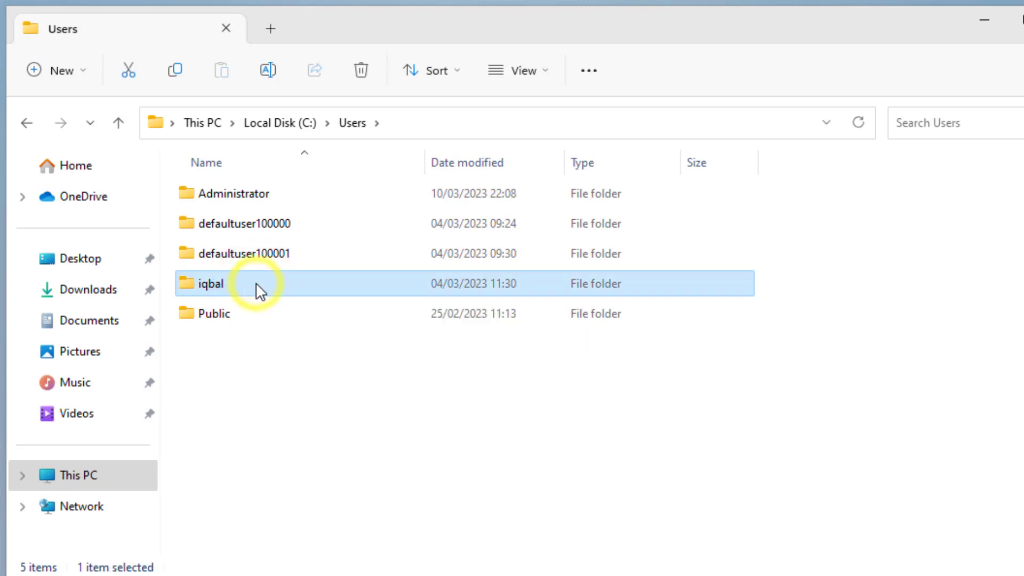
right_click(255, 284)
left_click(353, 555)
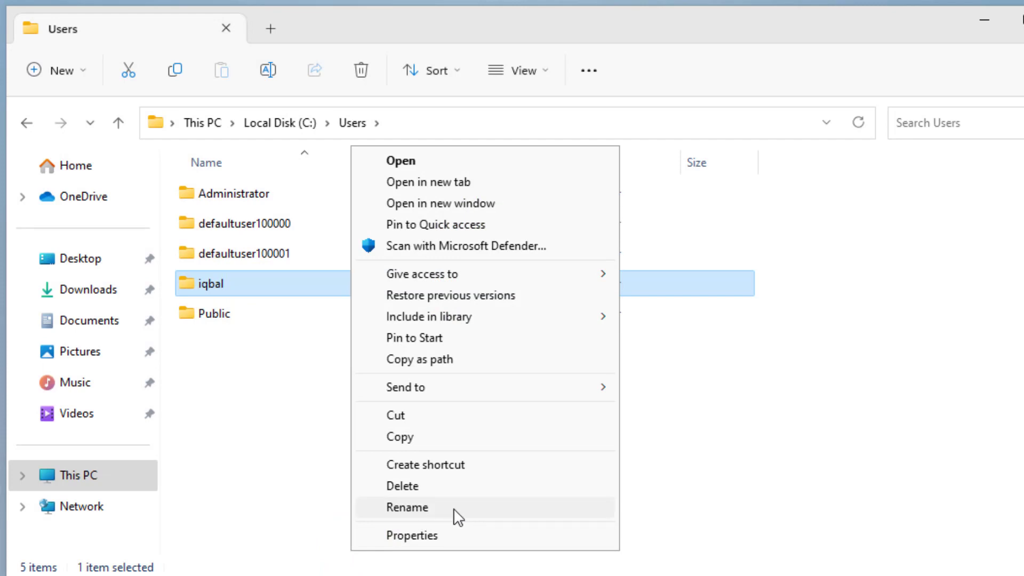
left_click(453, 508)
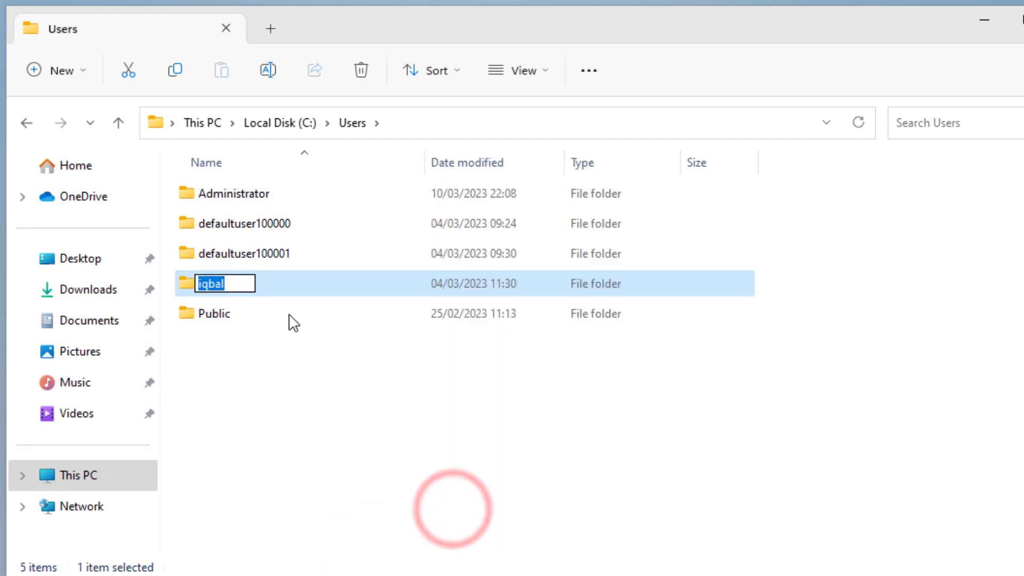
type("Boy")
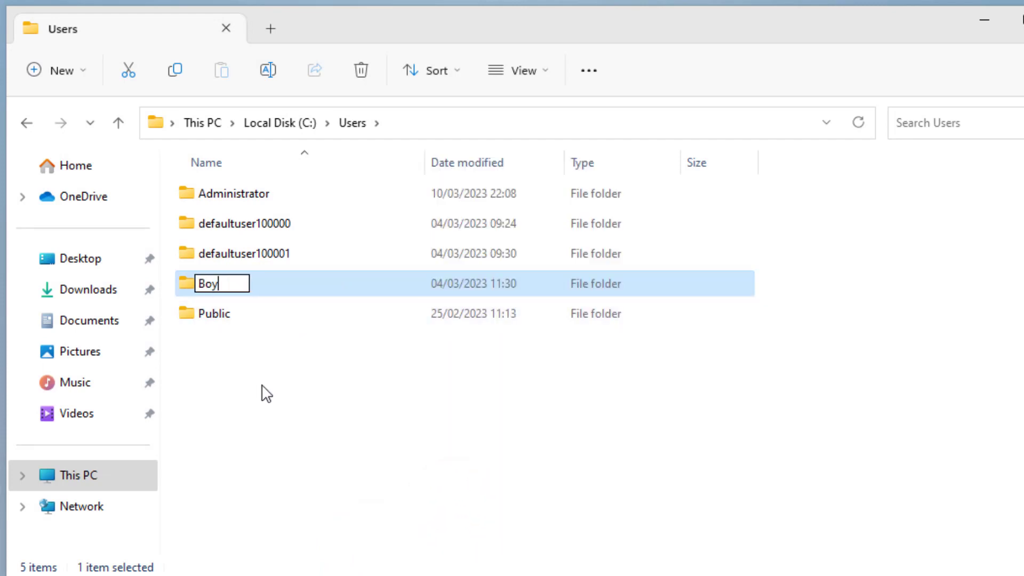
left_click(268, 362)
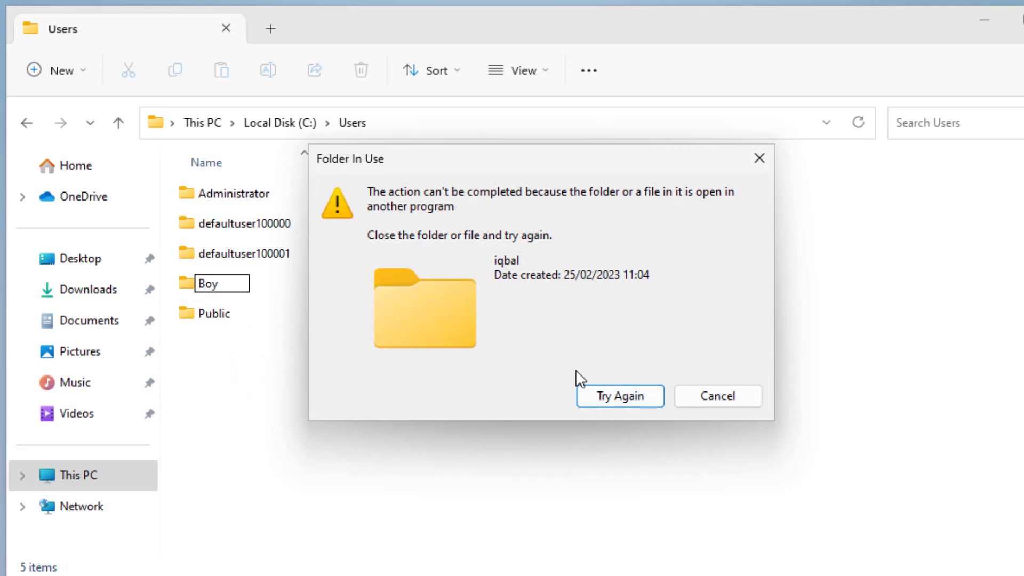
left_click(622, 398)
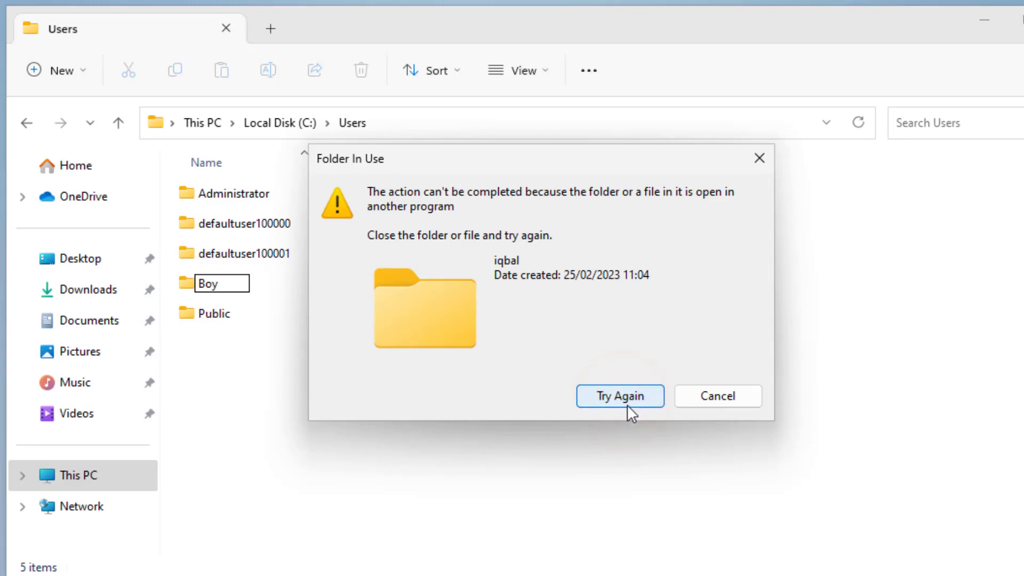
left_click(720, 399)
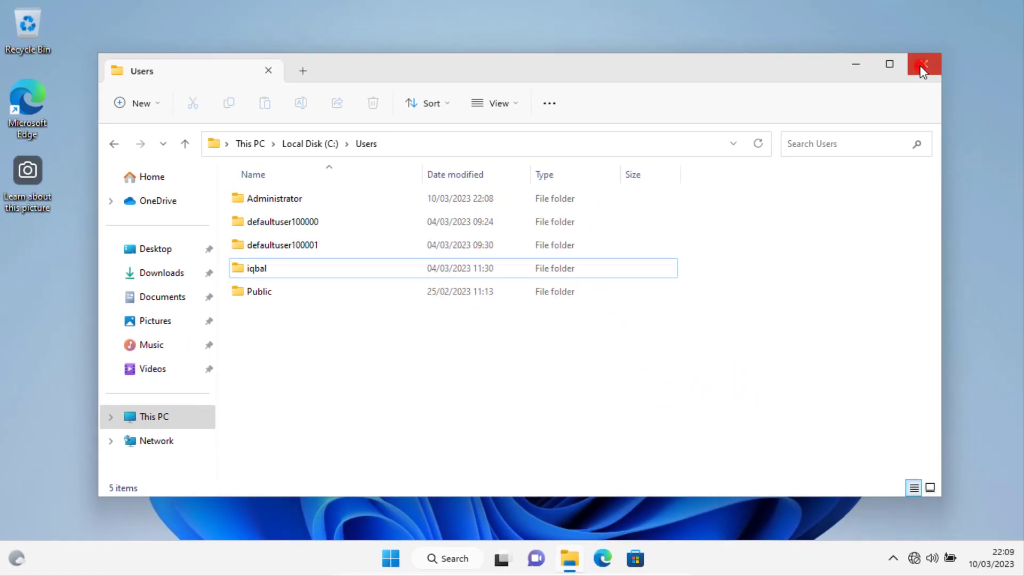
- Close File Explorer, restart the PC even though another account is still signed in, and return to the Administrator desktop
left_click(922, 66)
left_click(391, 558)
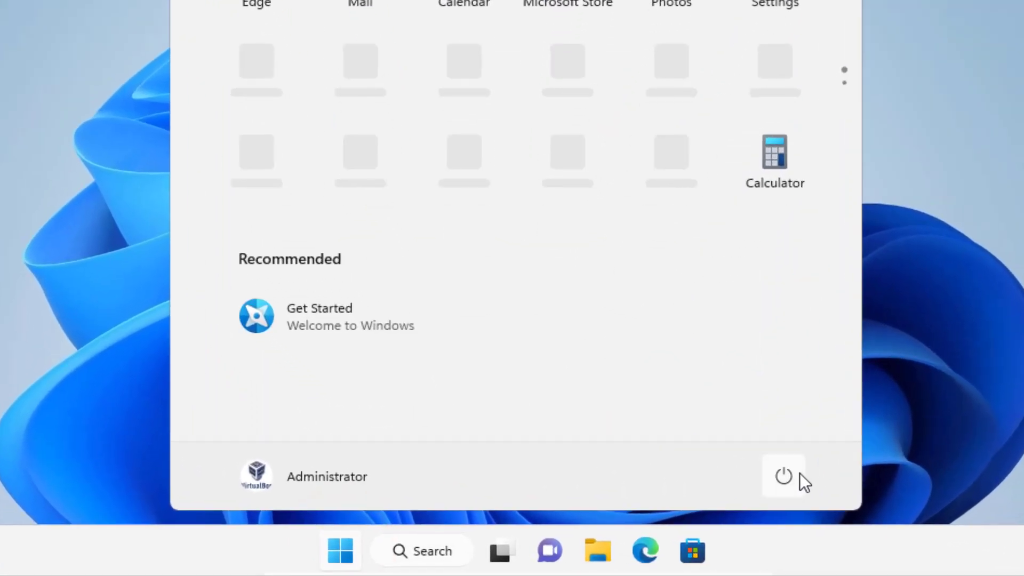
left_click(704, 504)
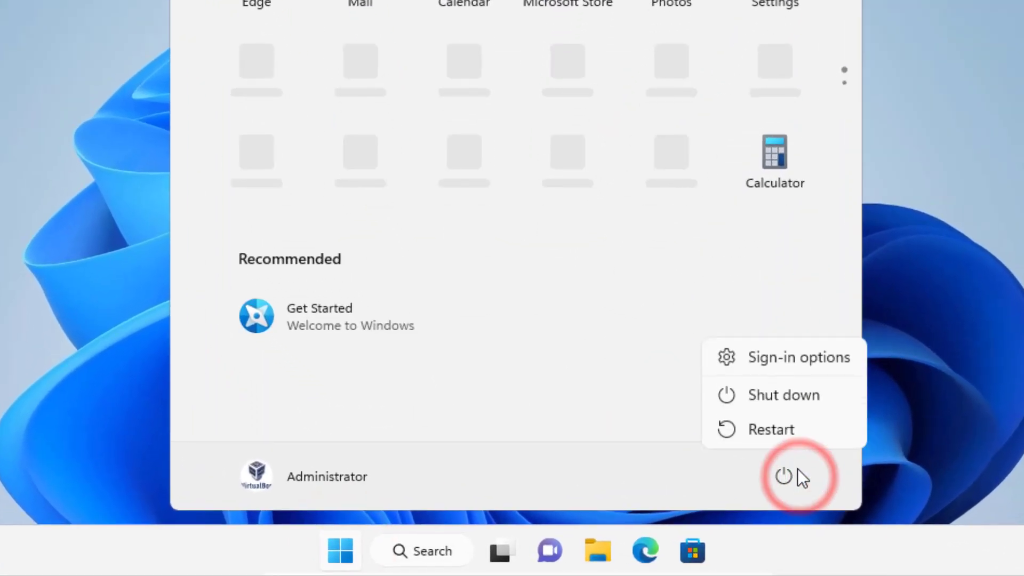
left_click(819, 428)
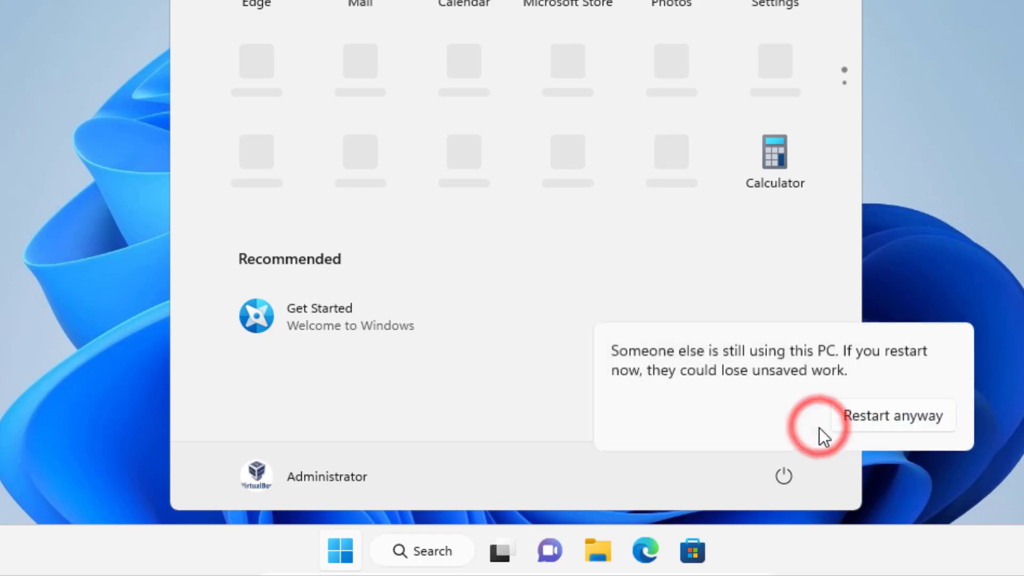
left_click(866, 424)
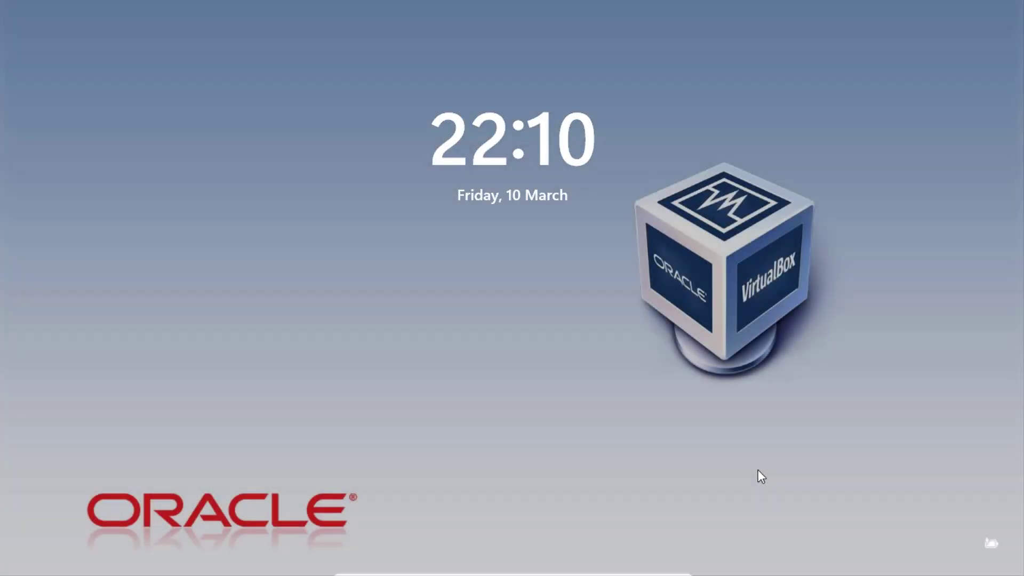
left_click(757, 469)
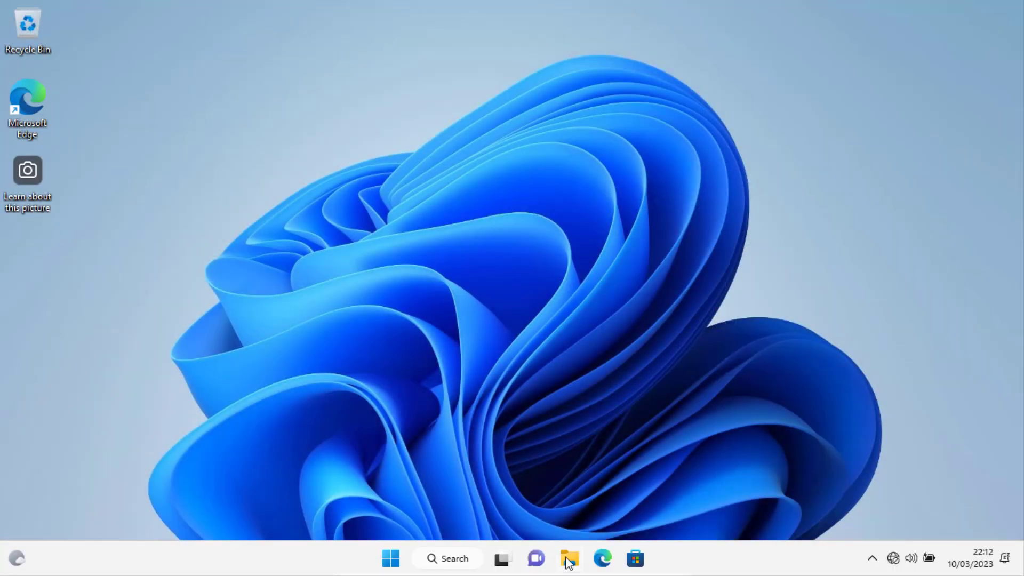
- Browse to C:\Users in File Explorer from the restarted Administrator session
left_click(569, 560)
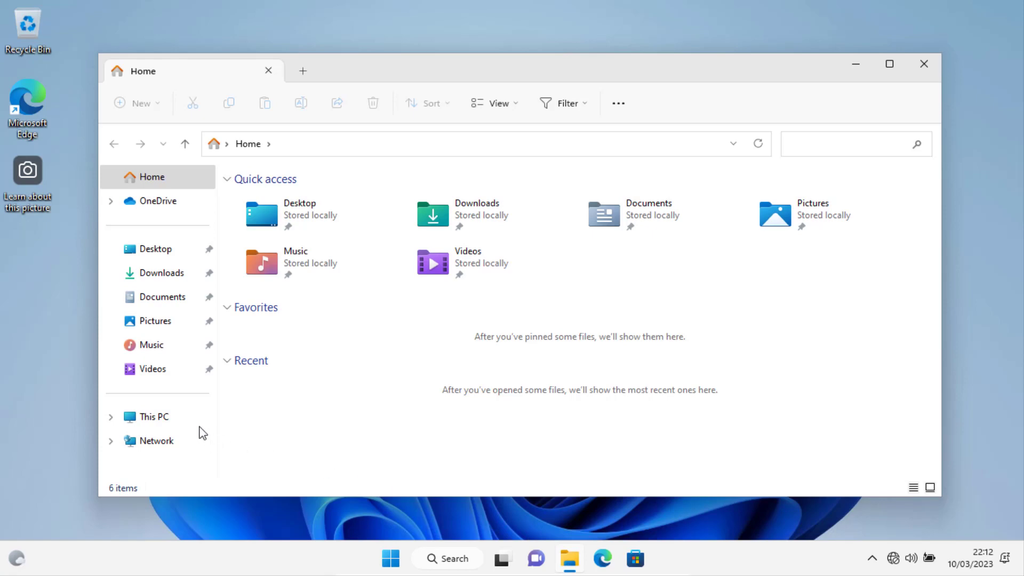
left_click(189, 420)
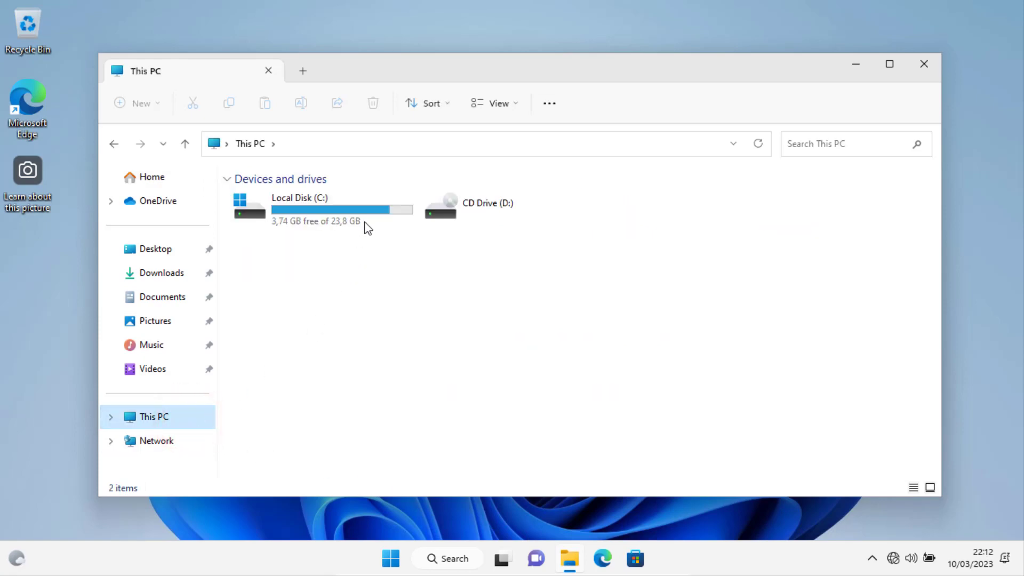
double_click(365, 217)
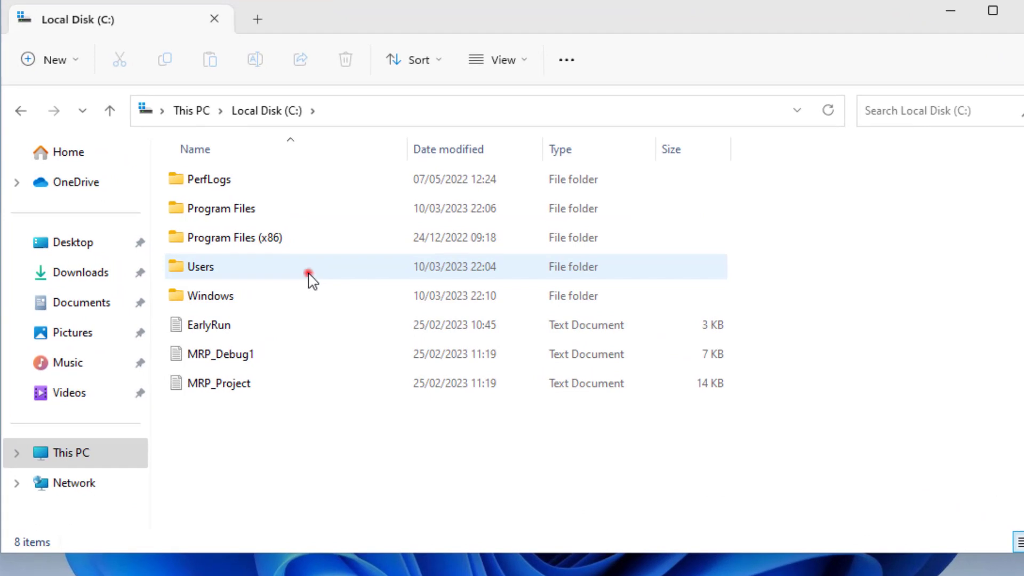
double_click(343, 269)
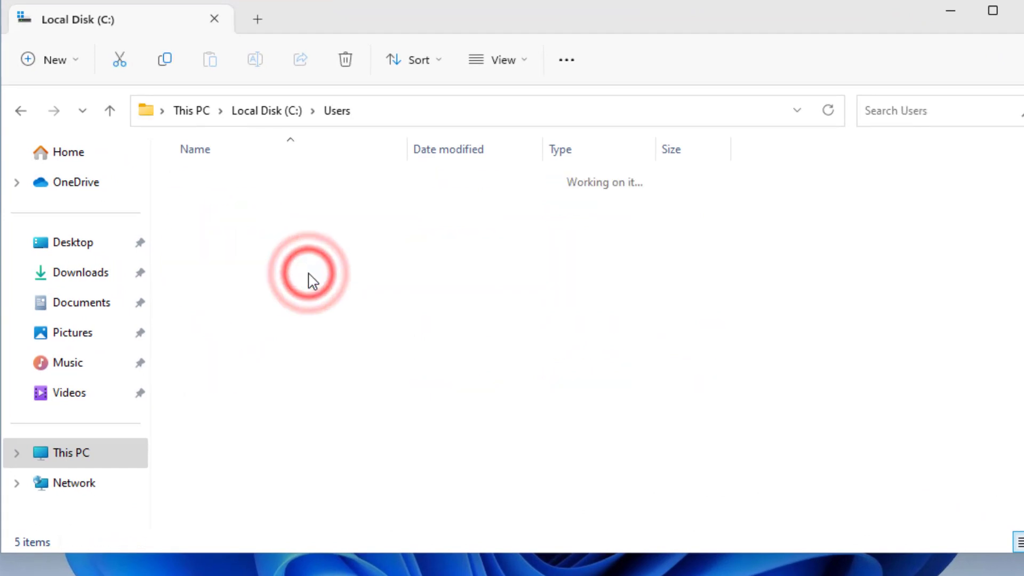
- Rename the regular user's profile folder in C:\Users as Boy
left_click(251, 271)
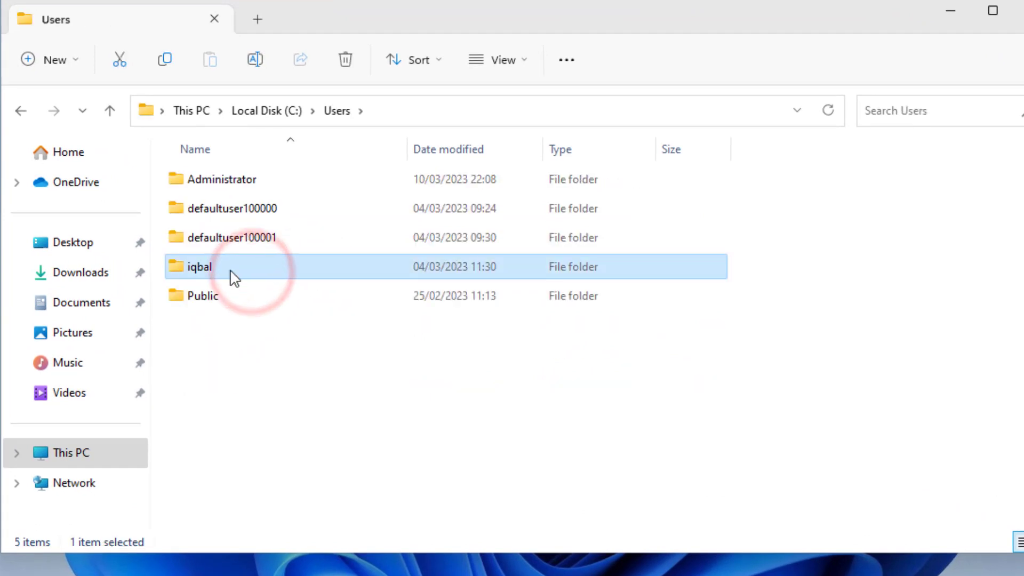
right_click(246, 273)
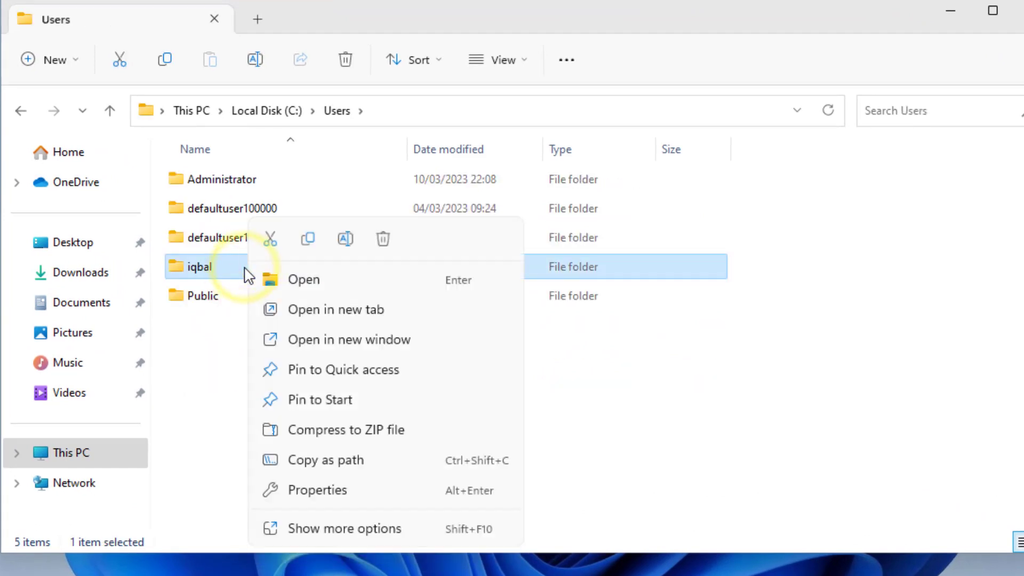
left_click(358, 528)
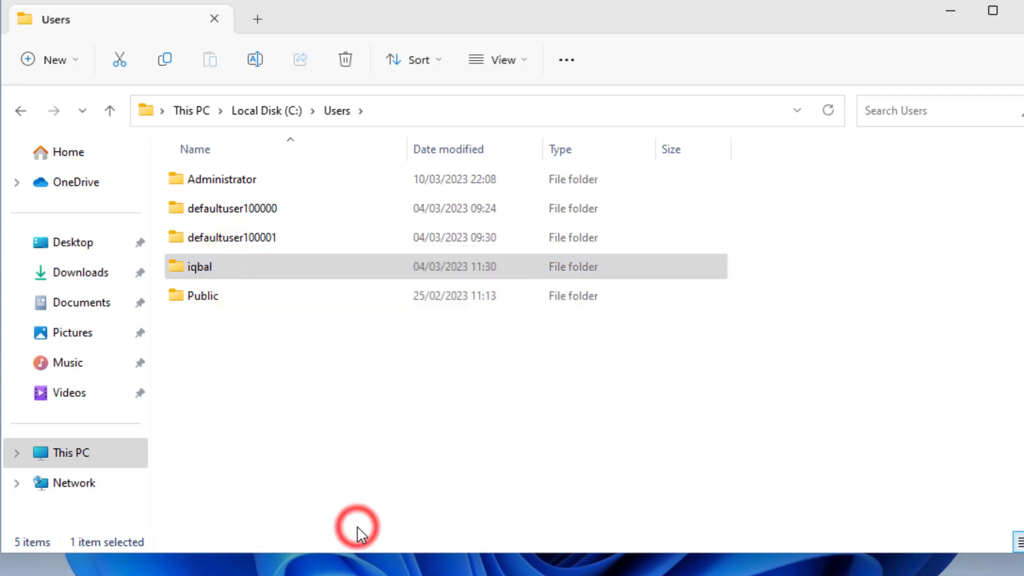
left_click(438, 489)
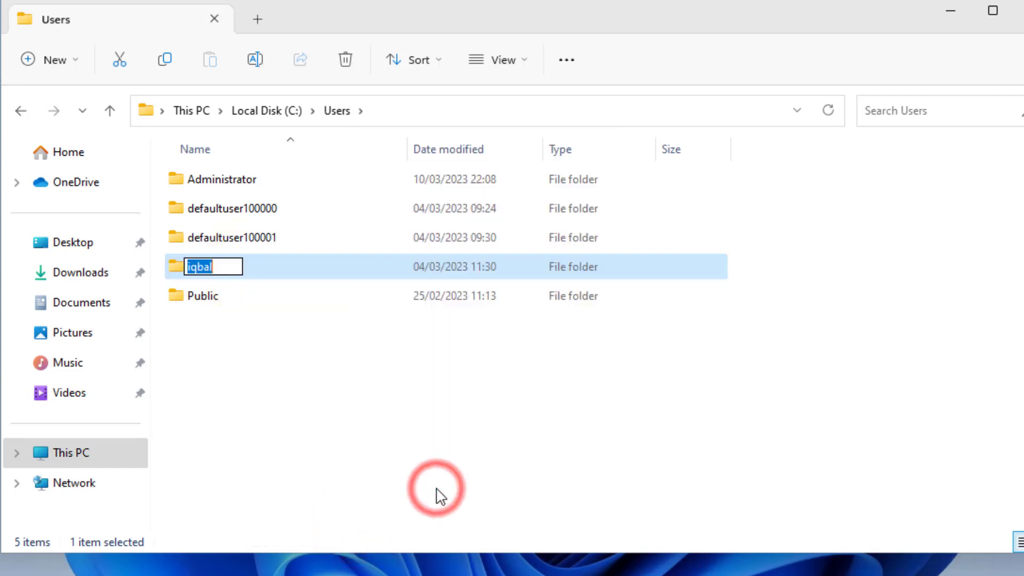
type("Boy")
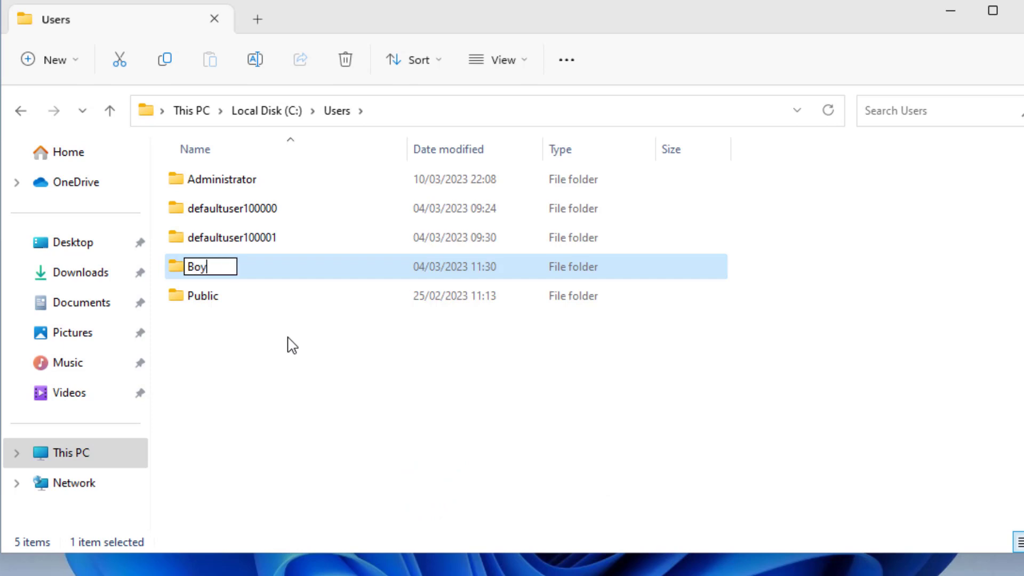
key("Return")
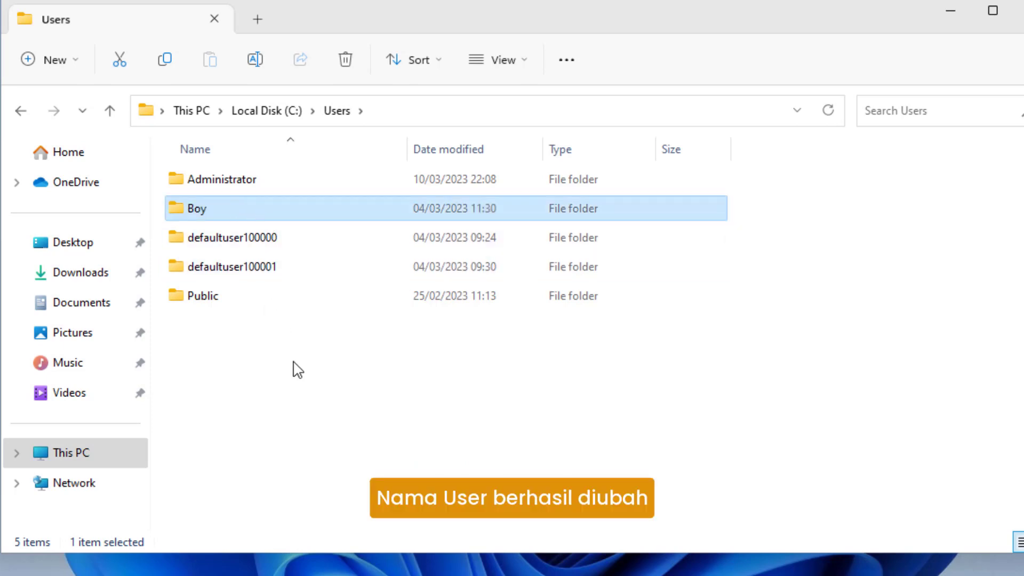
- Check the contents of the Boy folder, return to the Users folder, and close File Explorer
double_click(274, 214)
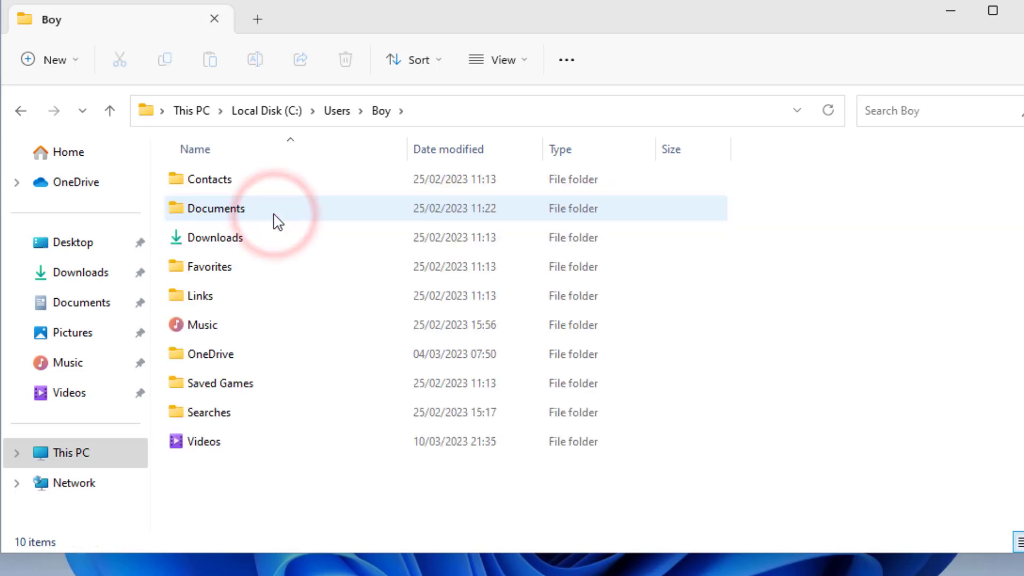
left_click(19, 111)
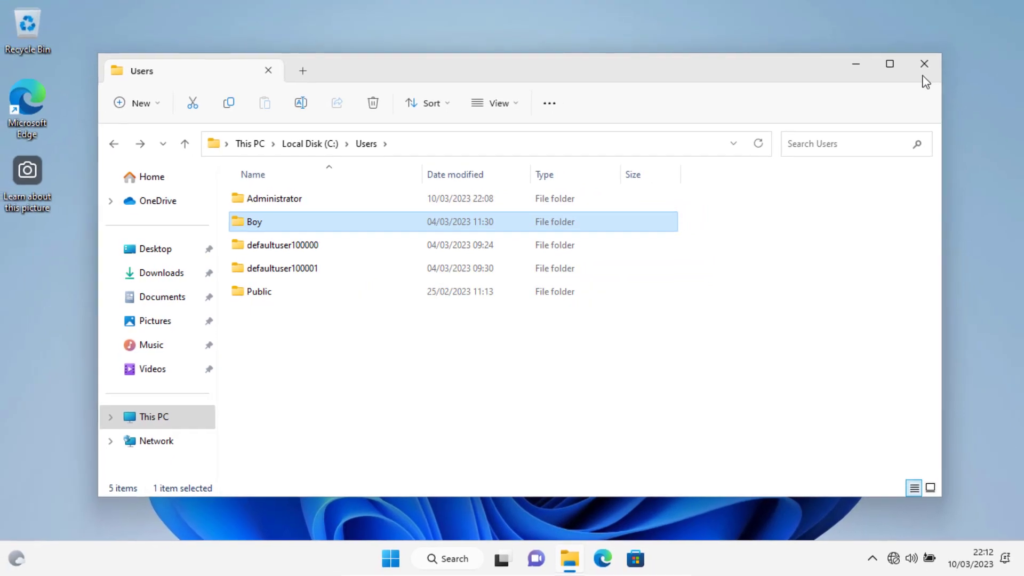
left_click(987, 33)
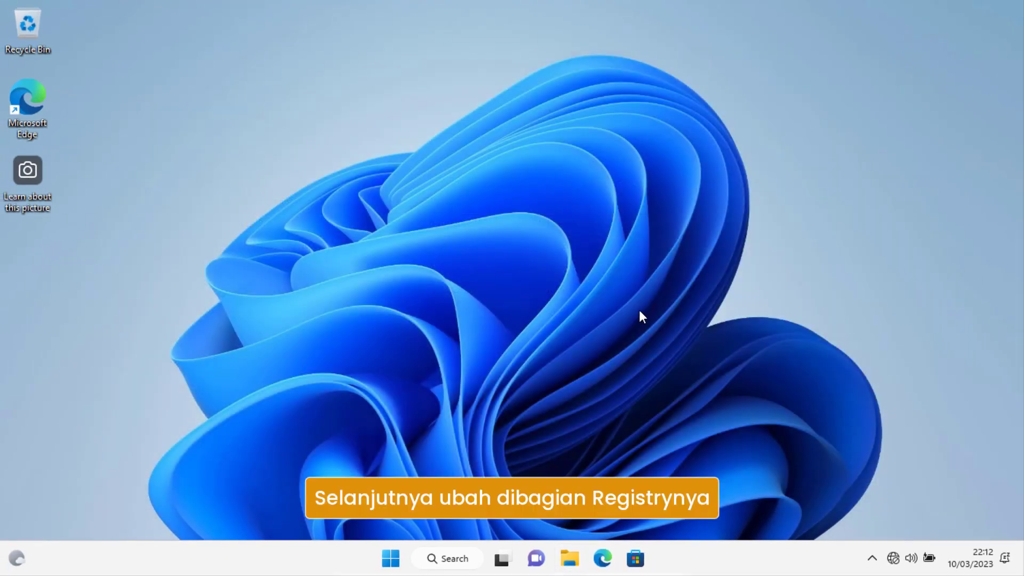
- Launch the Registry Editor with the Run command regedit
key("super+r")
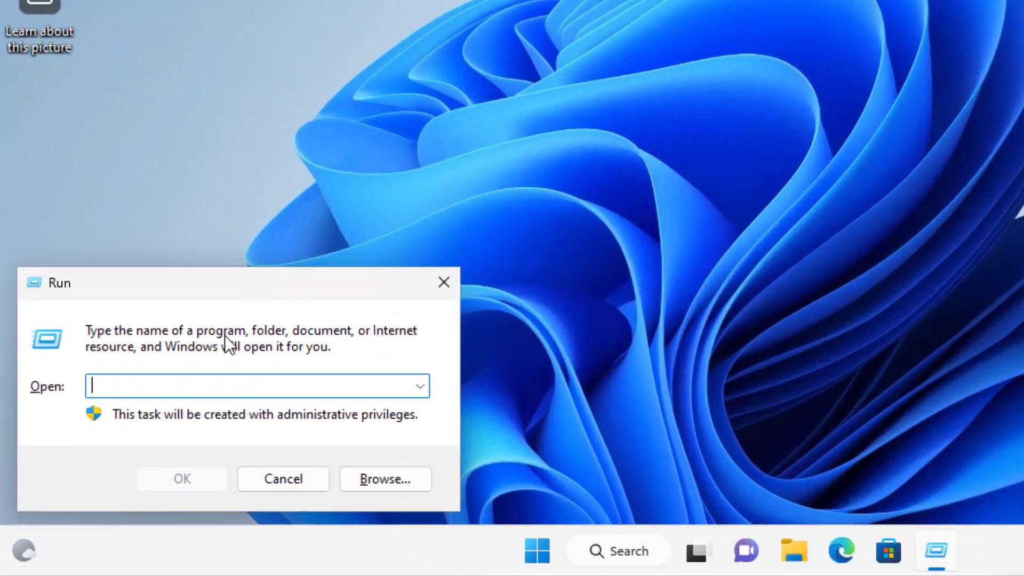
type("regedit")
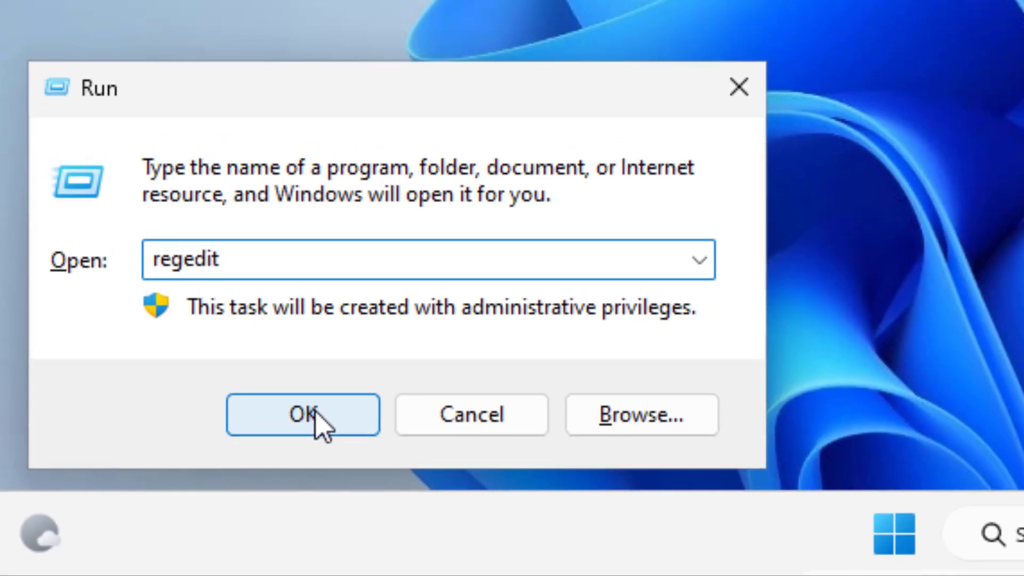
left_click(314, 413)
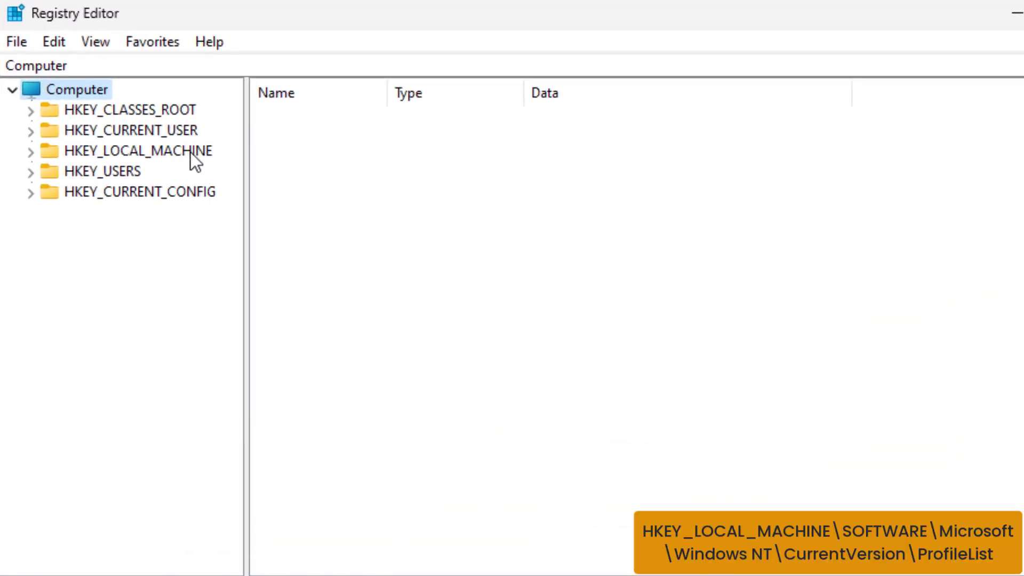
- Expand the registry branch HKEY_LOCAL_MACHINE\SOFTWARE\Microsoft
left_click(190, 151)
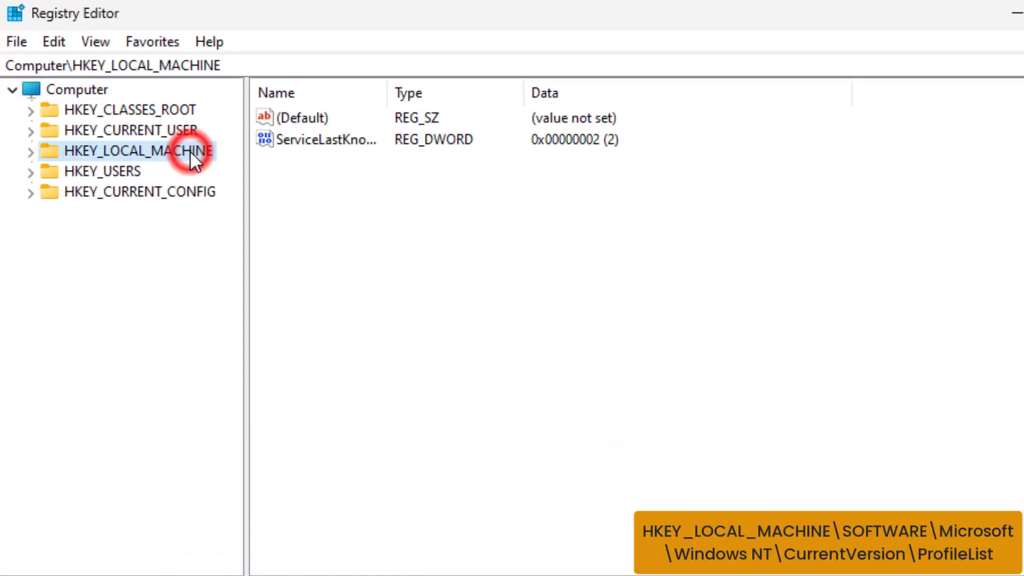
double_click(203, 155)
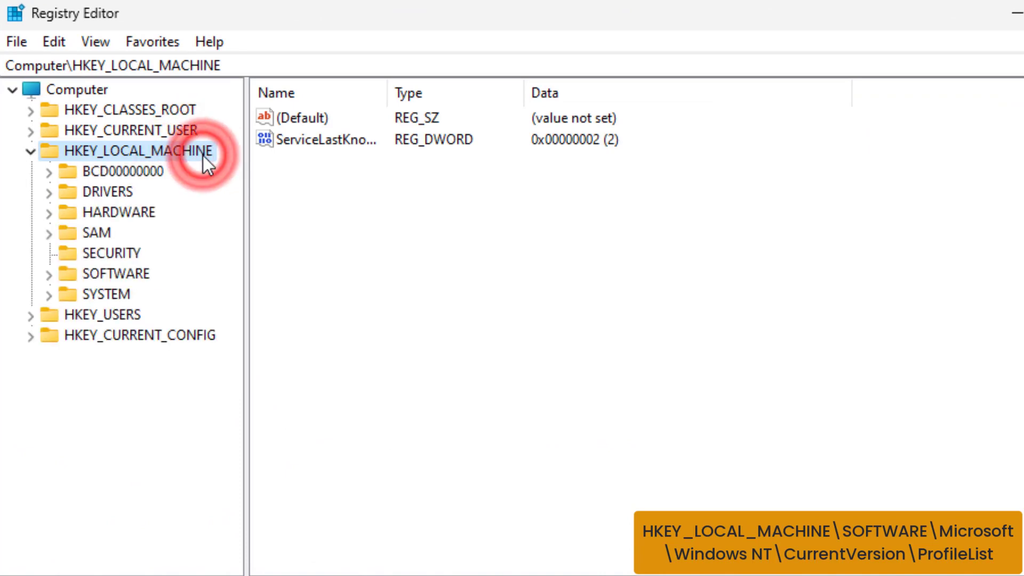
left_click(142, 278)
double_click(147, 279)
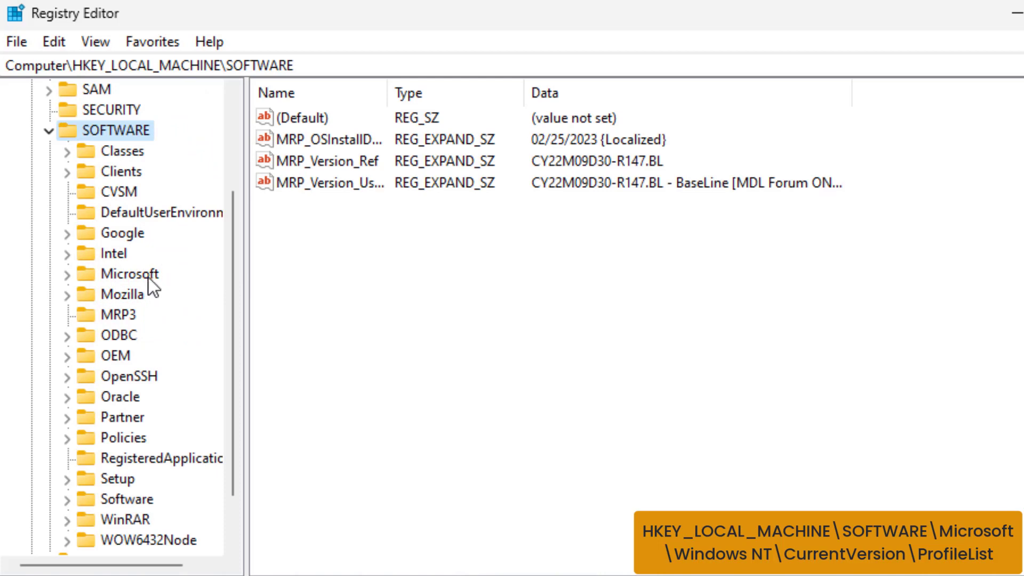
left_click(156, 277)
double_click(158, 278)
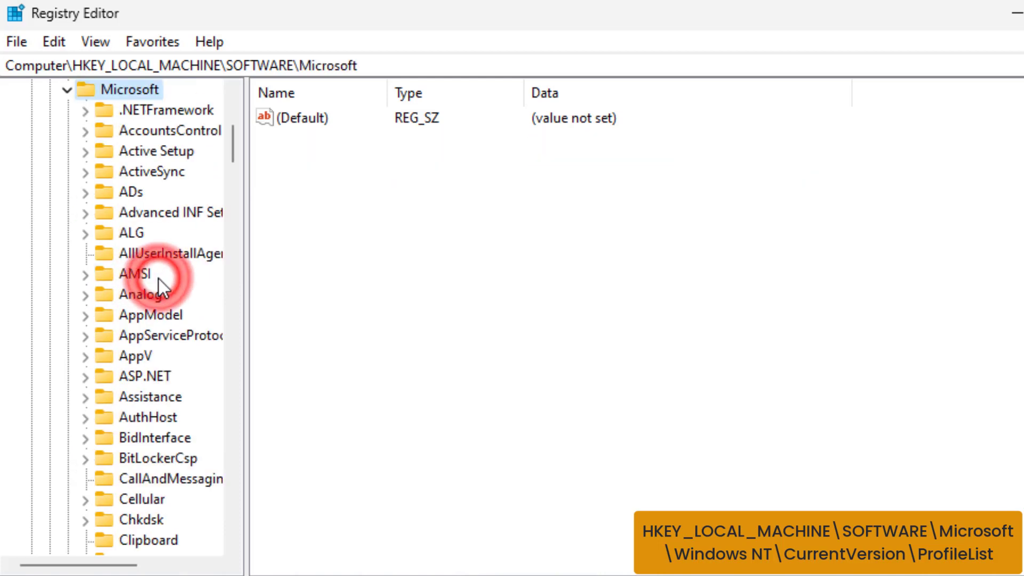
- Find the Windows NT key under Microsoft and expand it, widening the key tree for readable names
scroll(167, 366, "down", 2)
scroll(167, 366, "down", 3)
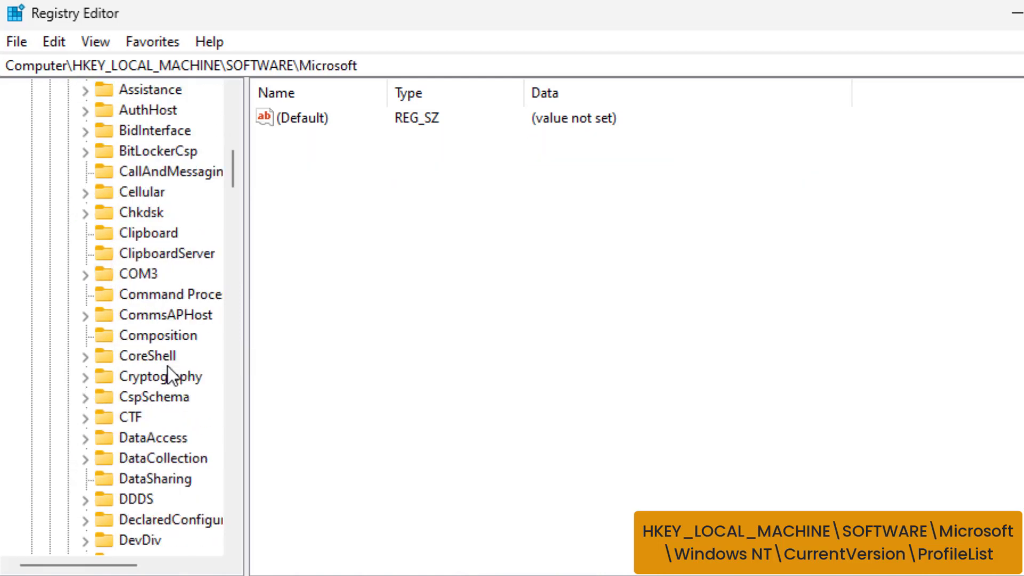
scroll(167, 366, "down", 7)
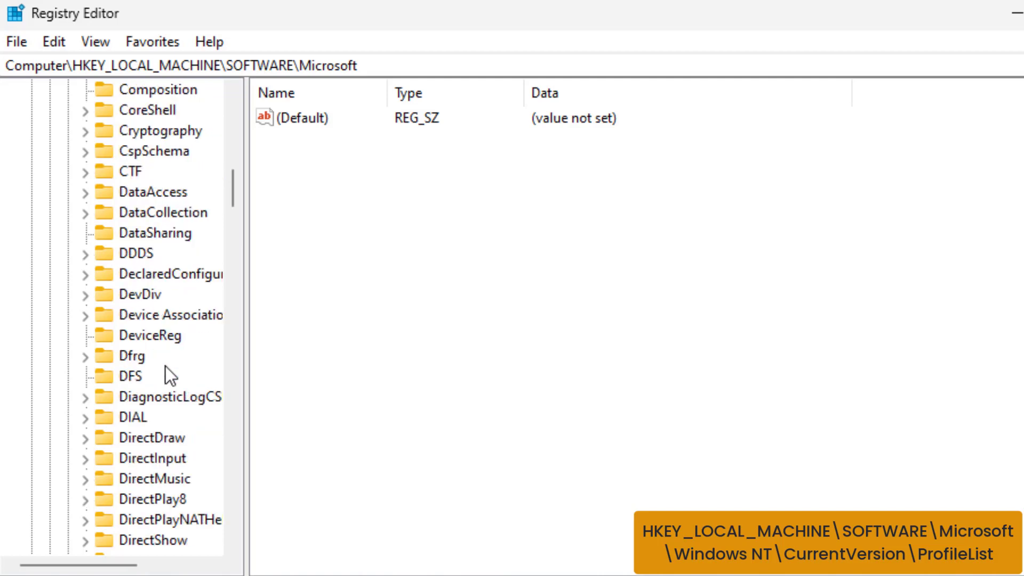
scroll(165, 366, "down", 14)
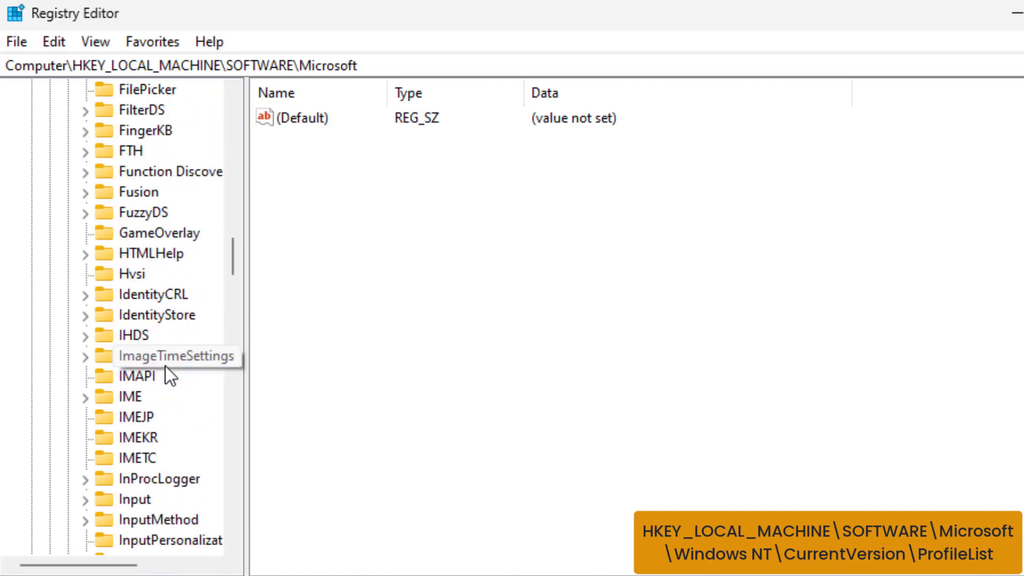
scroll(167, 370, "down", 18)
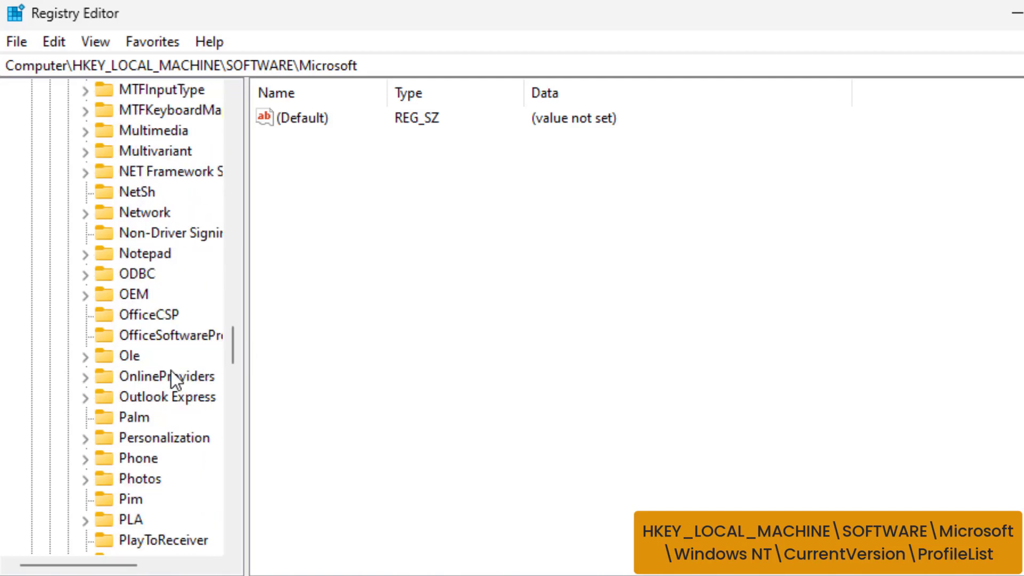
scroll(172, 372, "down", 17)
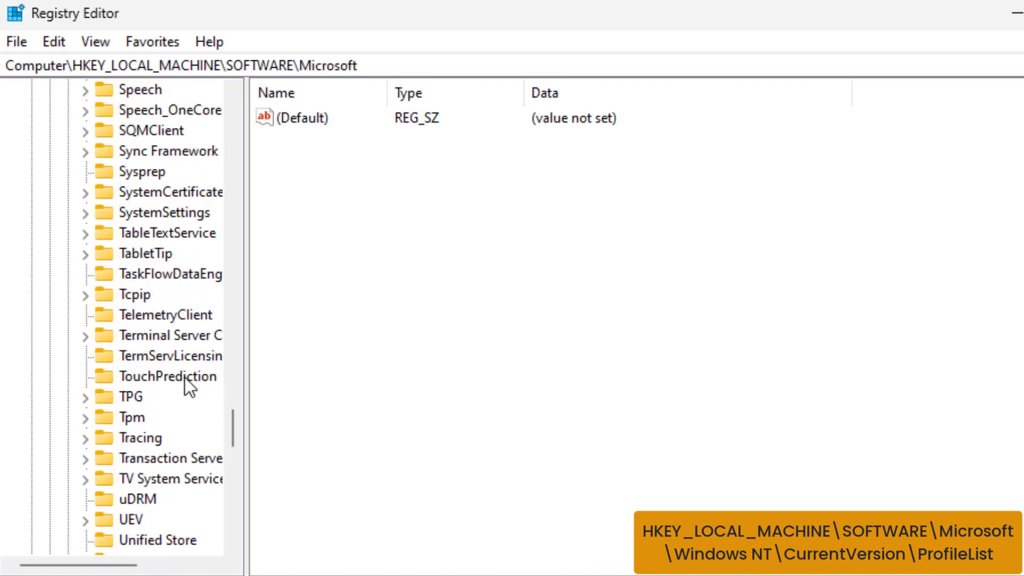
scroll(186, 377, "down", 4)
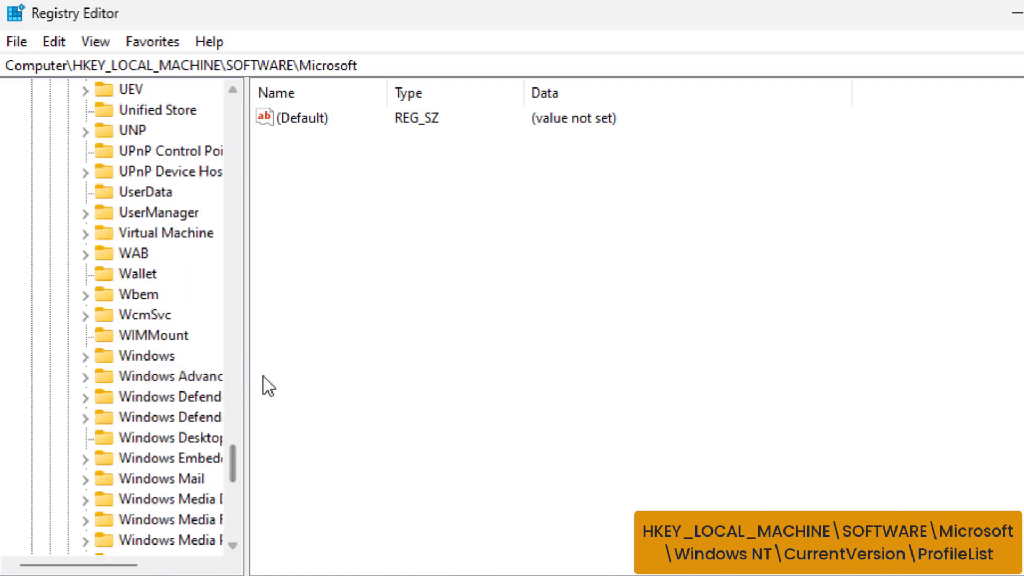
scroll(218, 455, "down", 2)
left_click_drag(247, 414, 279, 416)
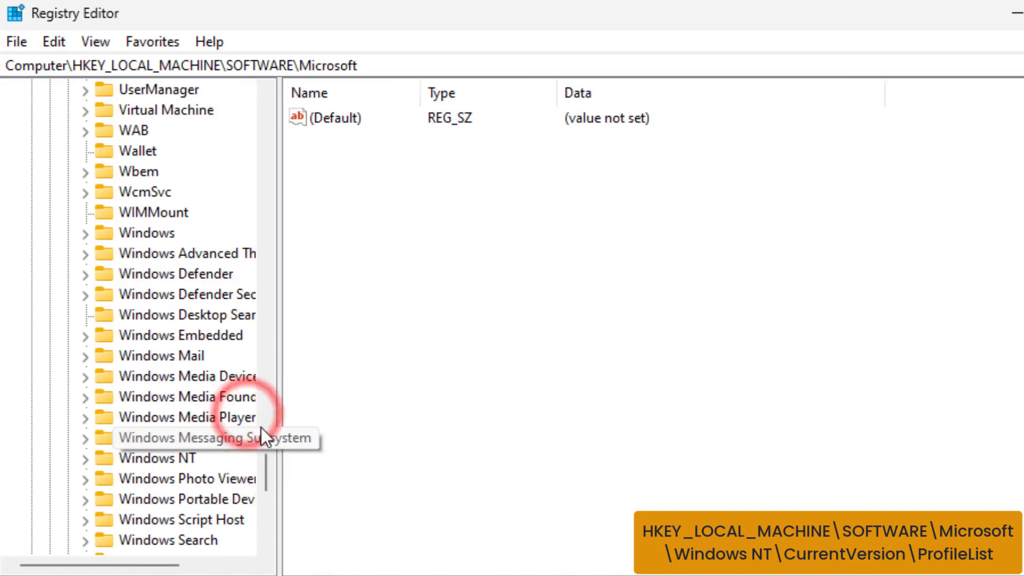
left_click(187, 459)
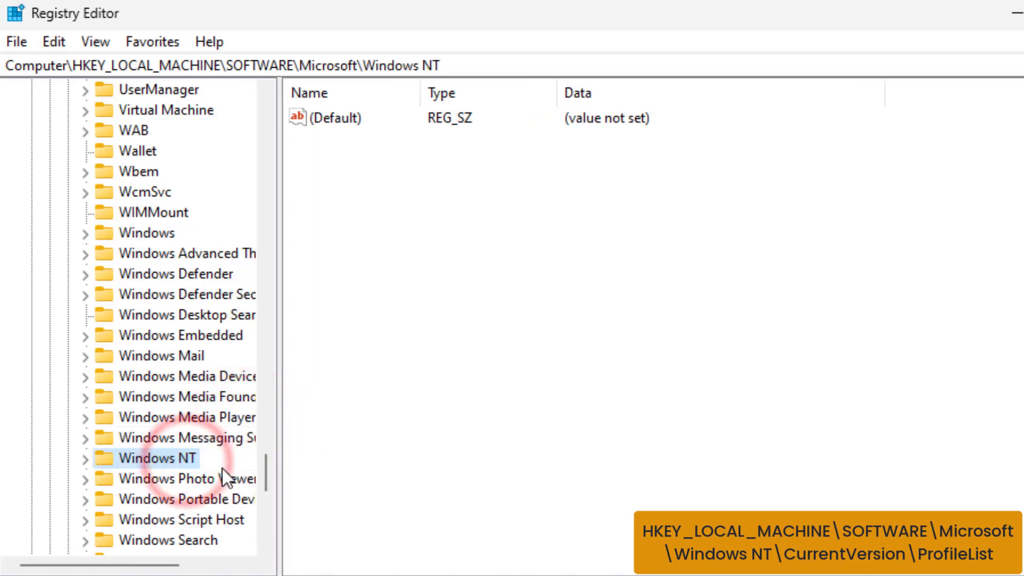
double_click(184, 459)
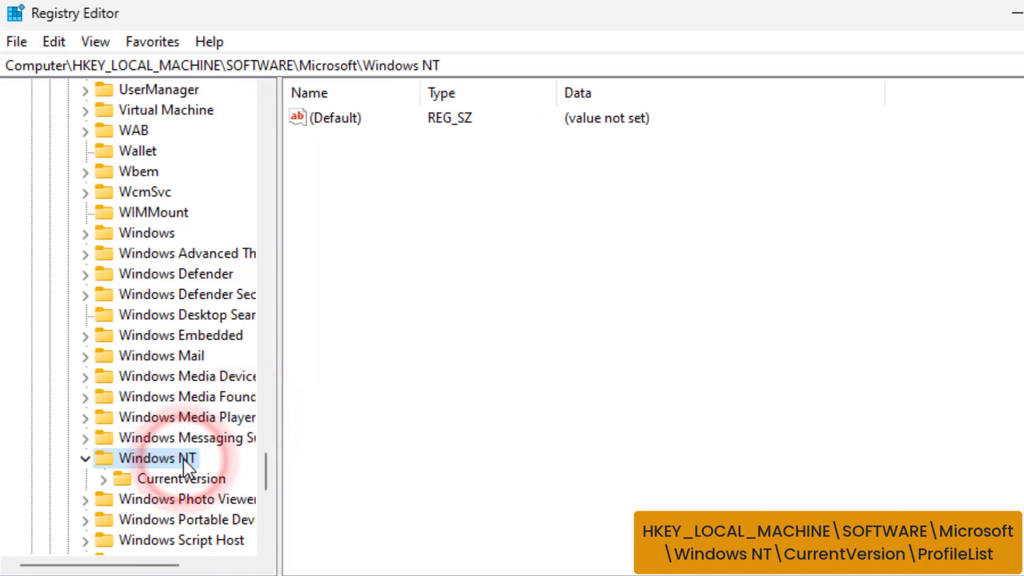
- Expand CurrentVersion under Windows NT and open its ProfileList key to show the profile subkeys
scroll(183, 460, "down", 1)
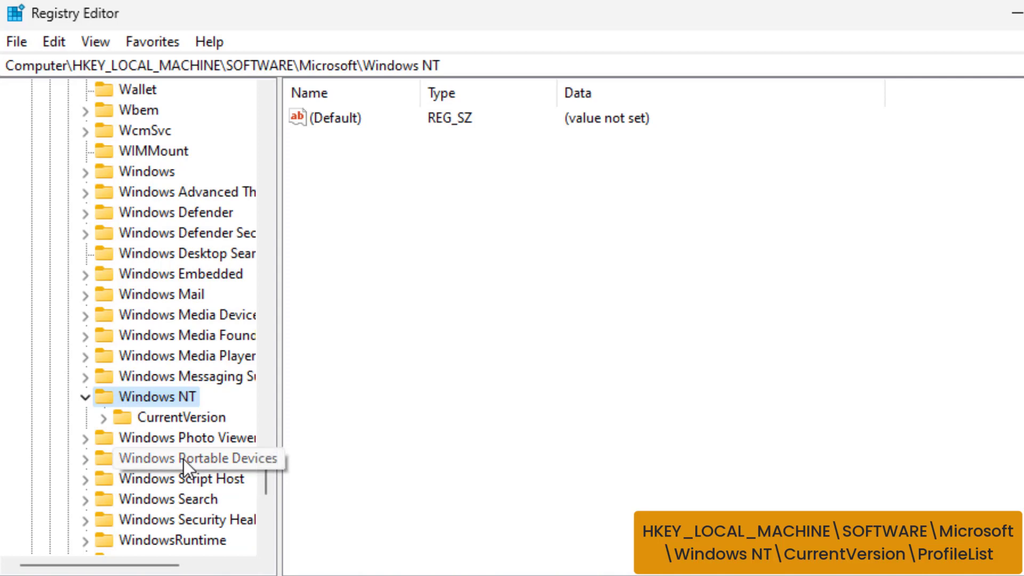
double_click(206, 418)
scroll(207, 420, "down", 6)
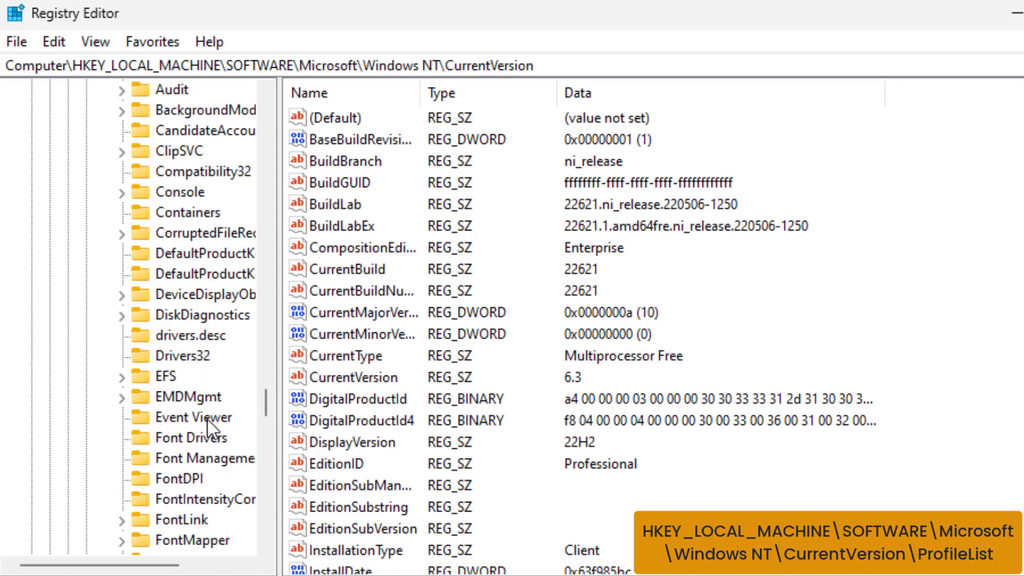
scroll(207, 420, "down", 3)
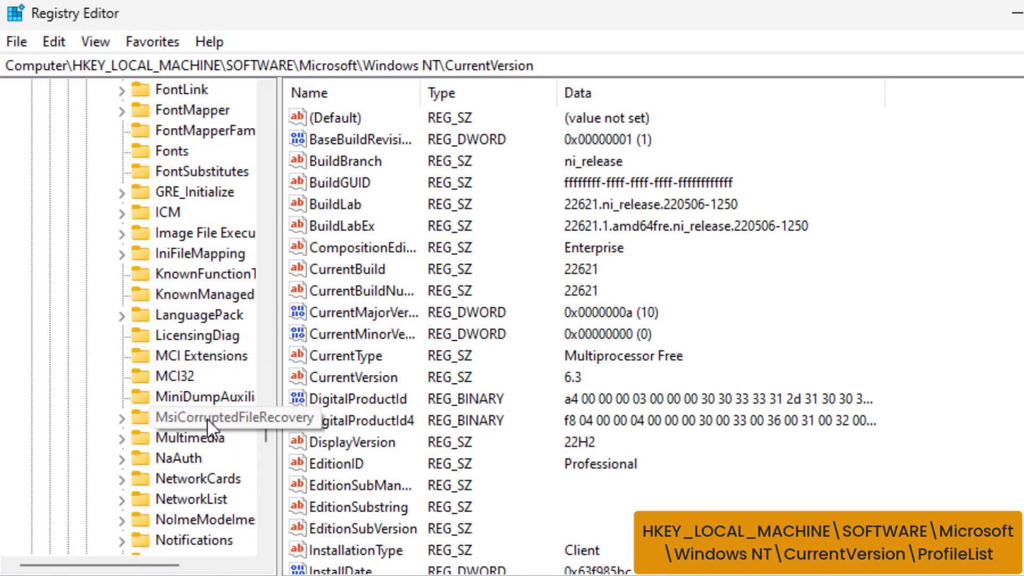
scroll(206, 420, "up", 1)
scroll(207, 420, "down", 6)
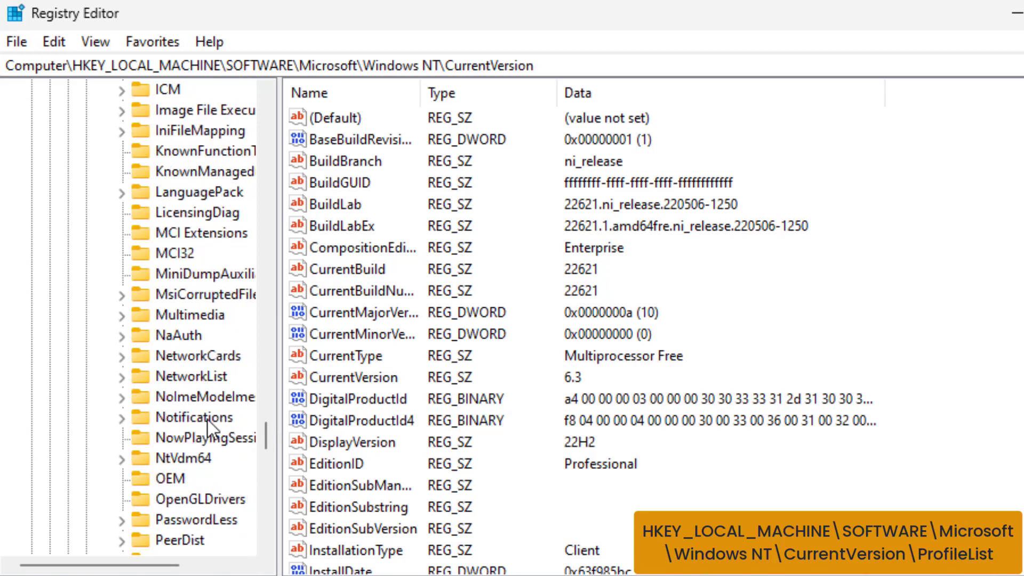
scroll(206, 420, "down", 2)
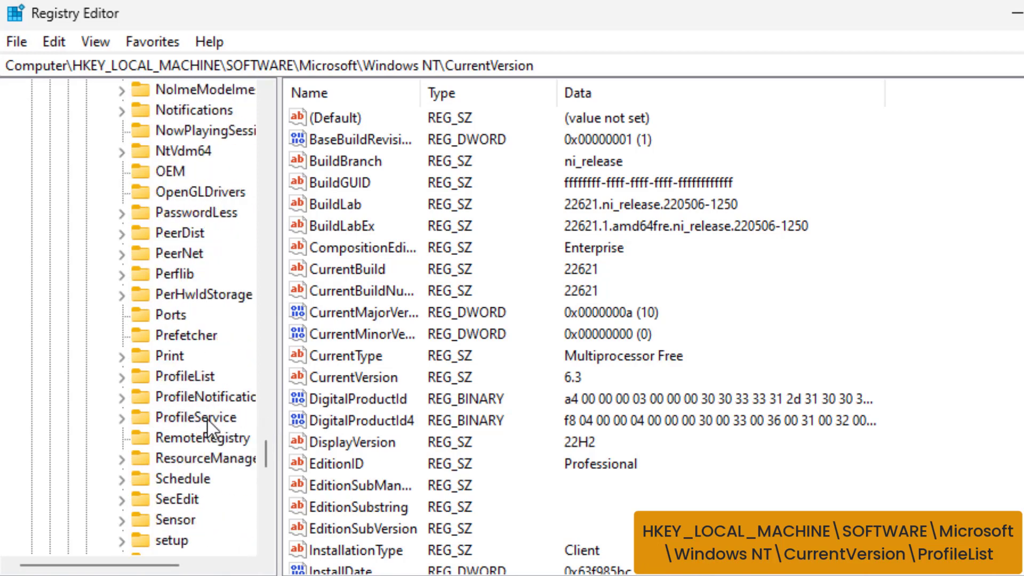
left_click(208, 376)
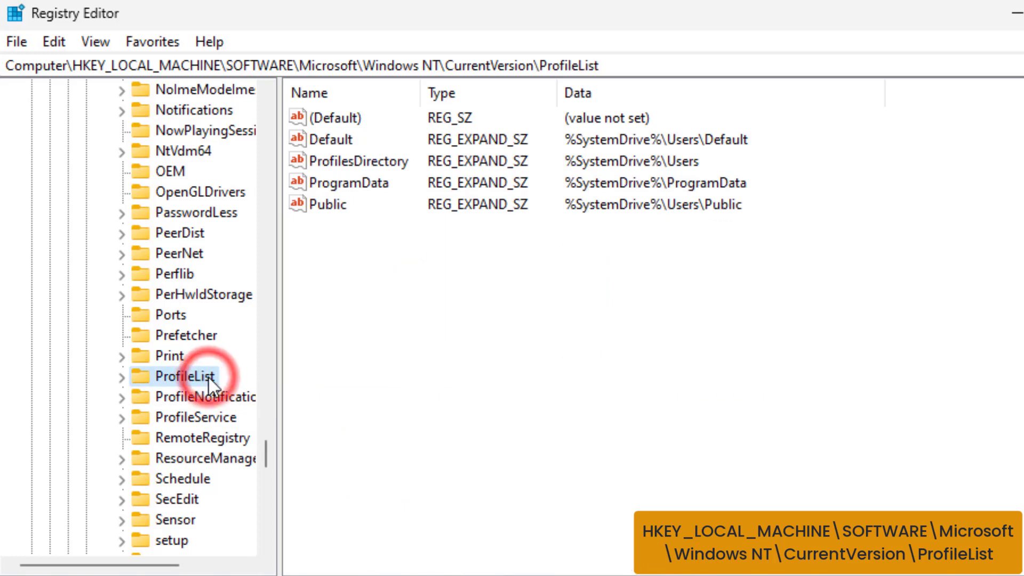
double_click(208, 376)
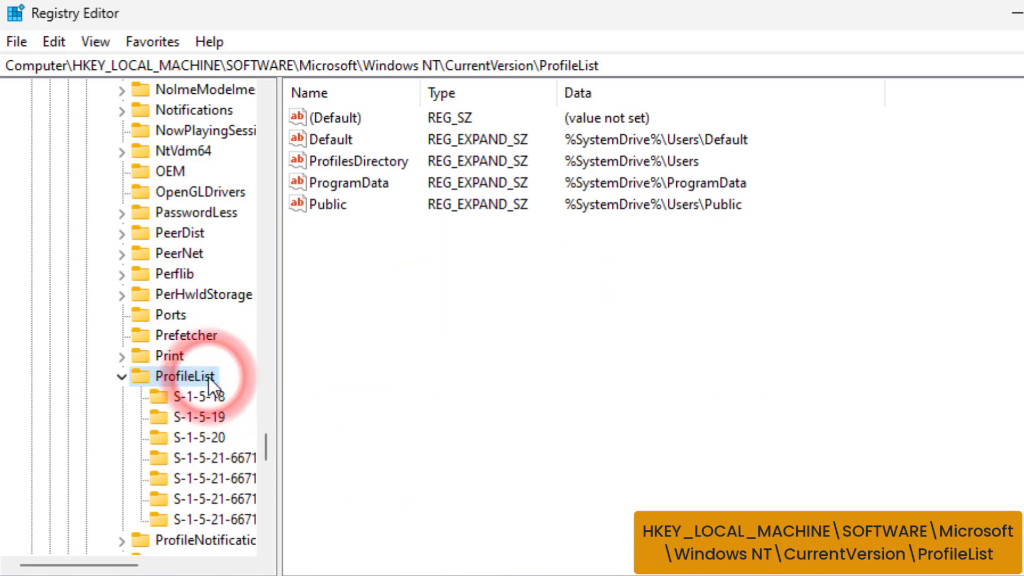
- Check the ProfileImagePath of each ProfileList subkey to find the one belonging to the renamed user, widening the key tree
left_click_drag(279, 377, 364, 398)
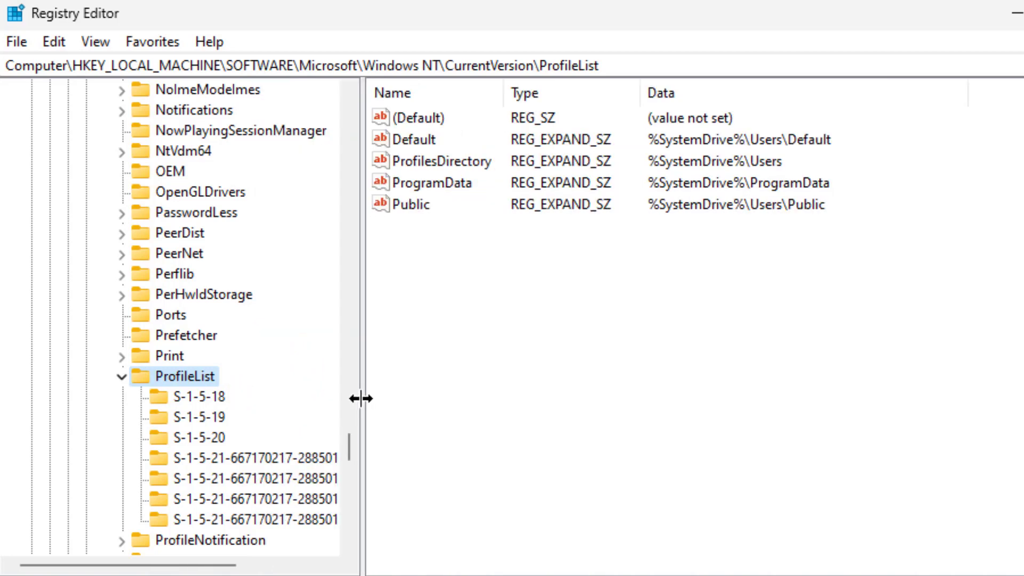
left_click(217, 400)
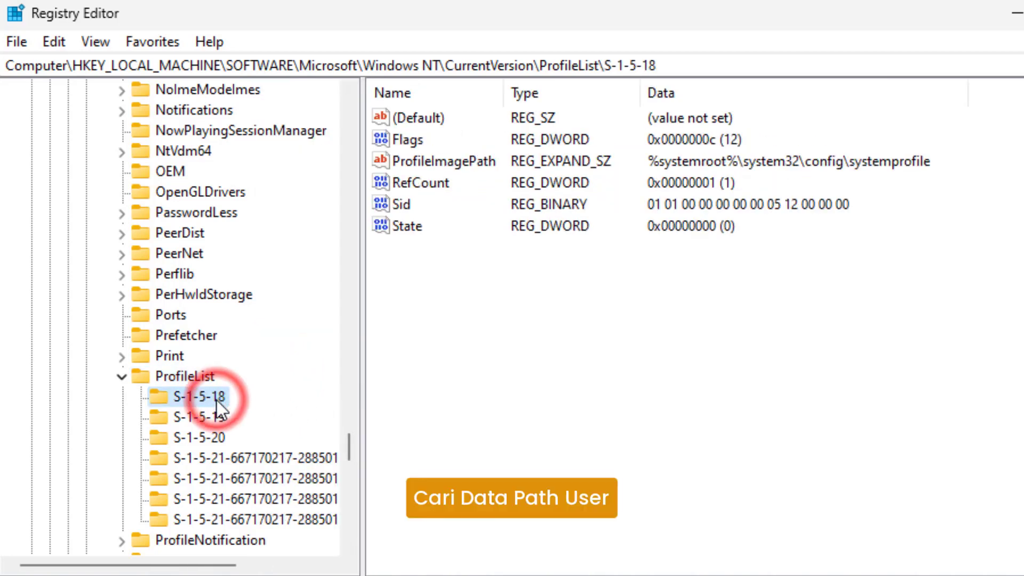
left_click(210, 417)
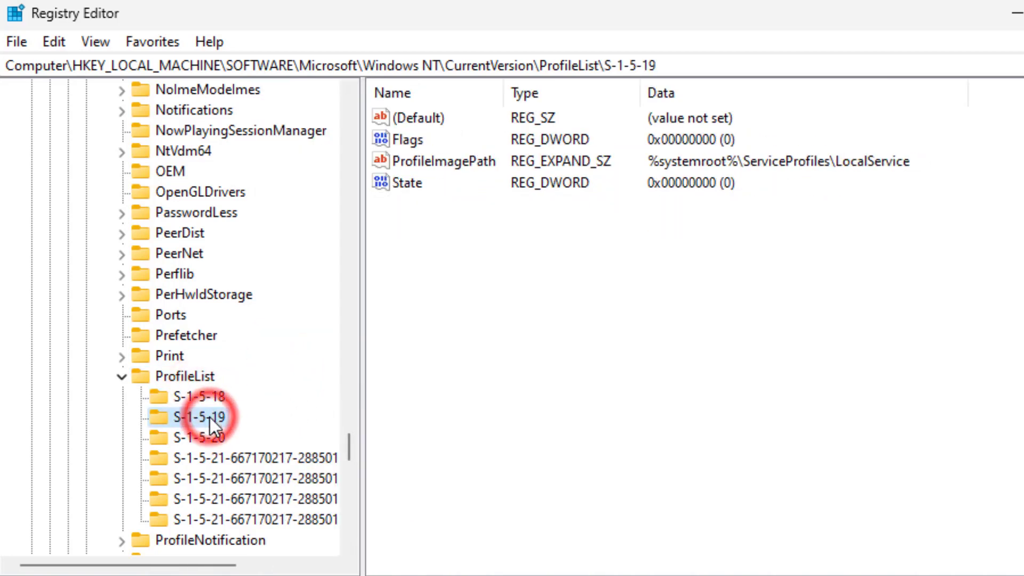
left_click(207, 435)
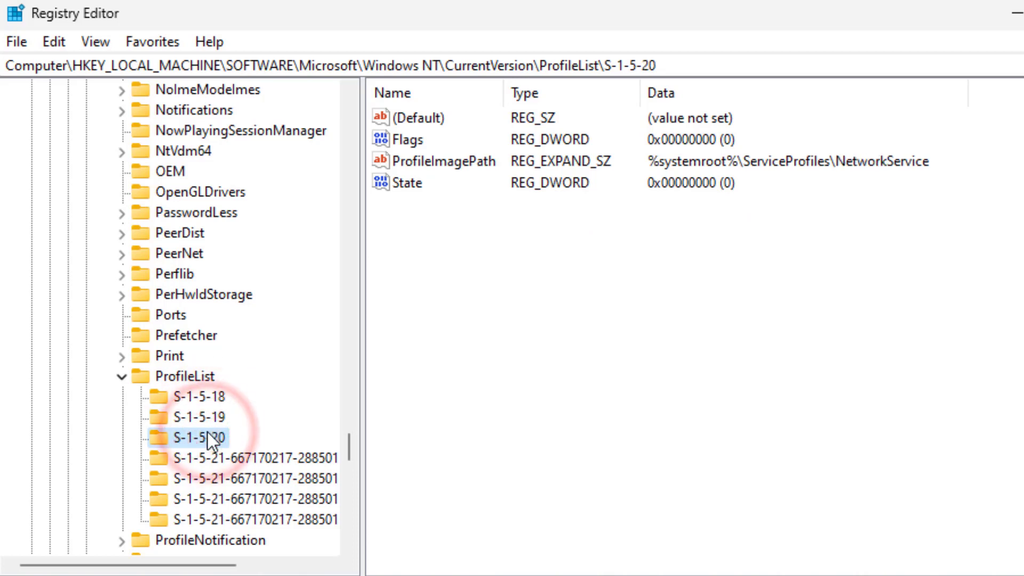
left_click(220, 456)
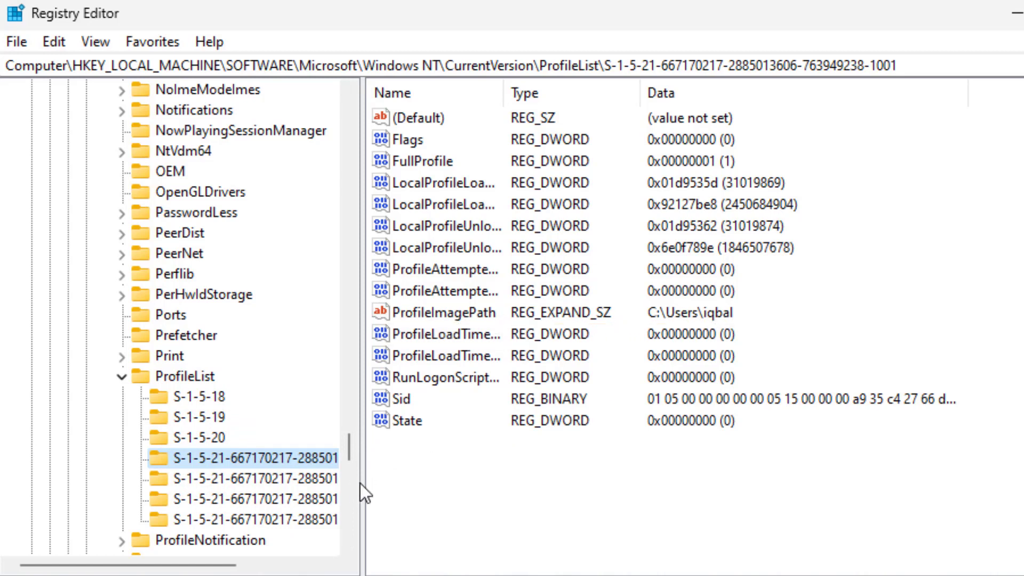
left_click(319, 479)
left_click(318, 495)
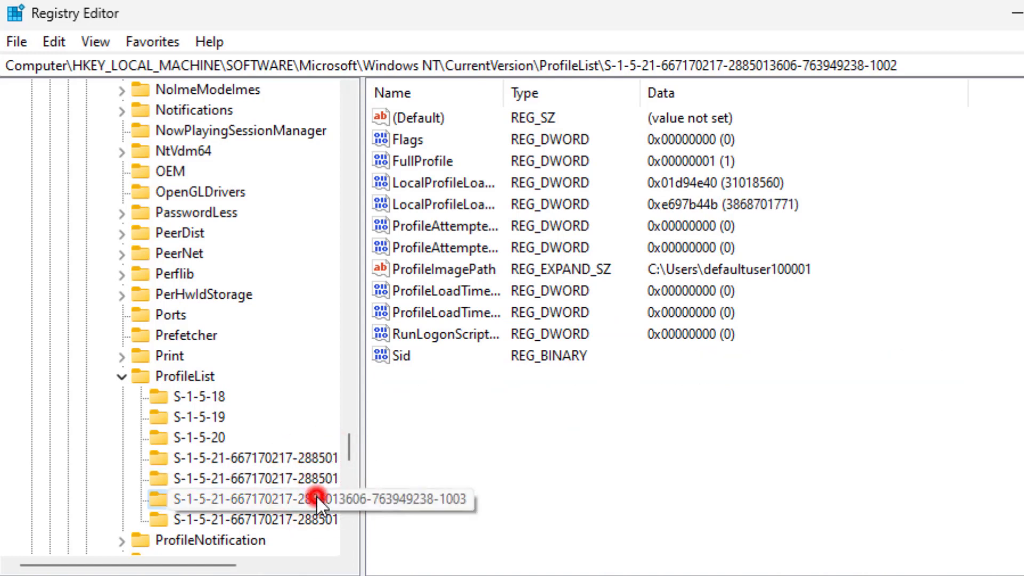
left_click(318, 518)
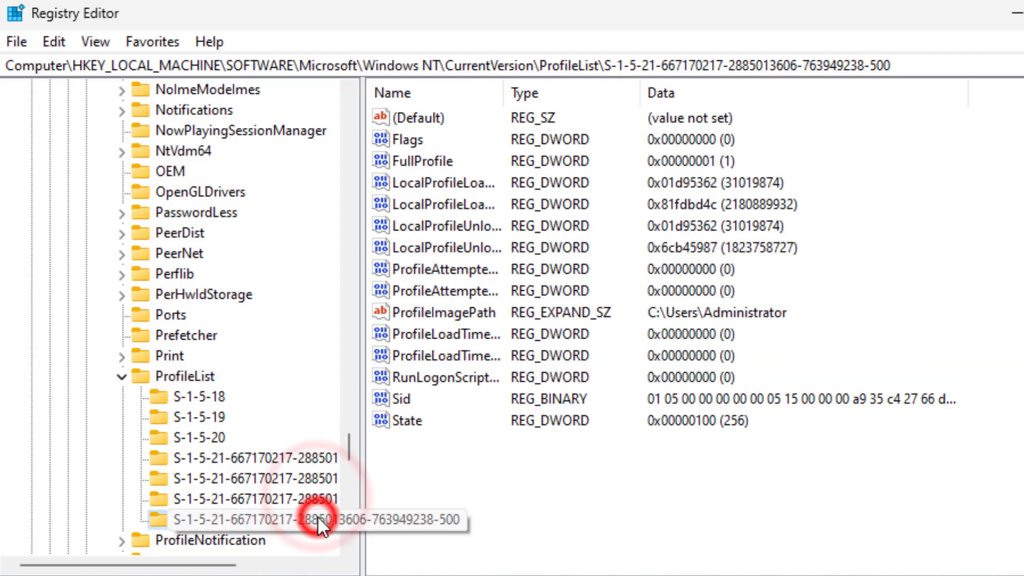
- Set ProfileImagePath to C:\Users\Boy in the ProfileList subkey ending in 1001 and close the Registry Editor
left_click(318, 462)
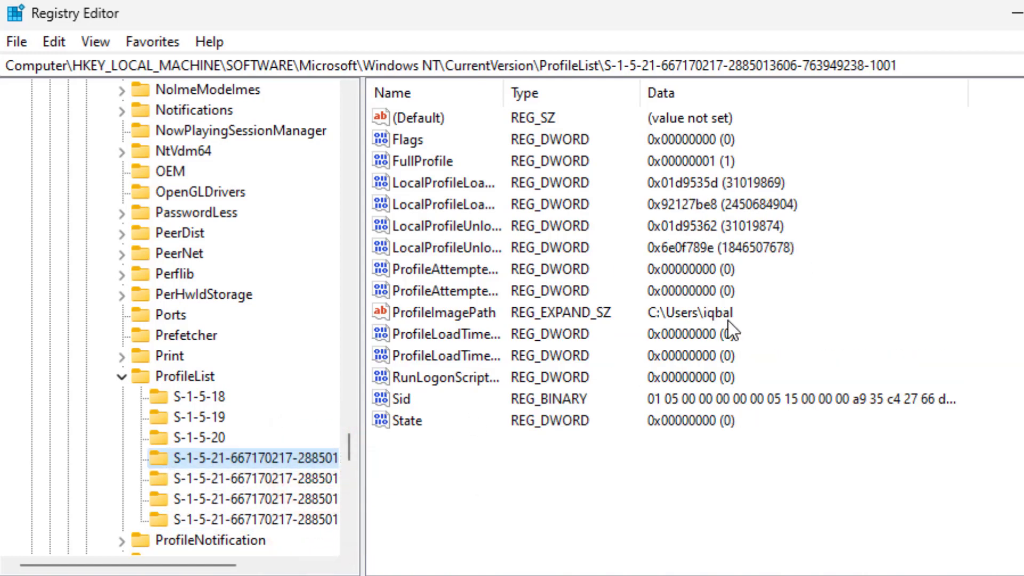
left_click(465, 315)
double_click(465, 312)
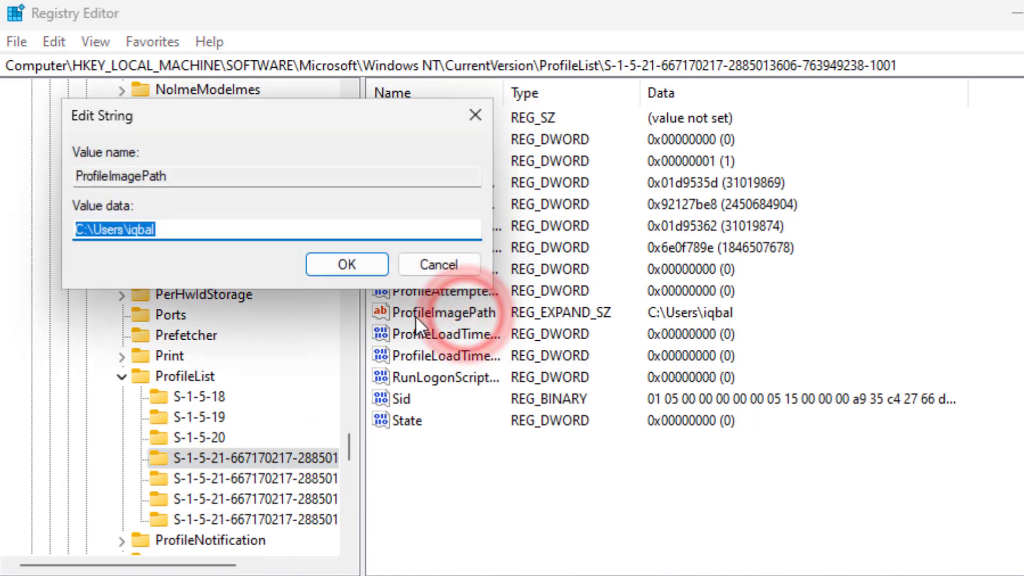
left_click(179, 229)
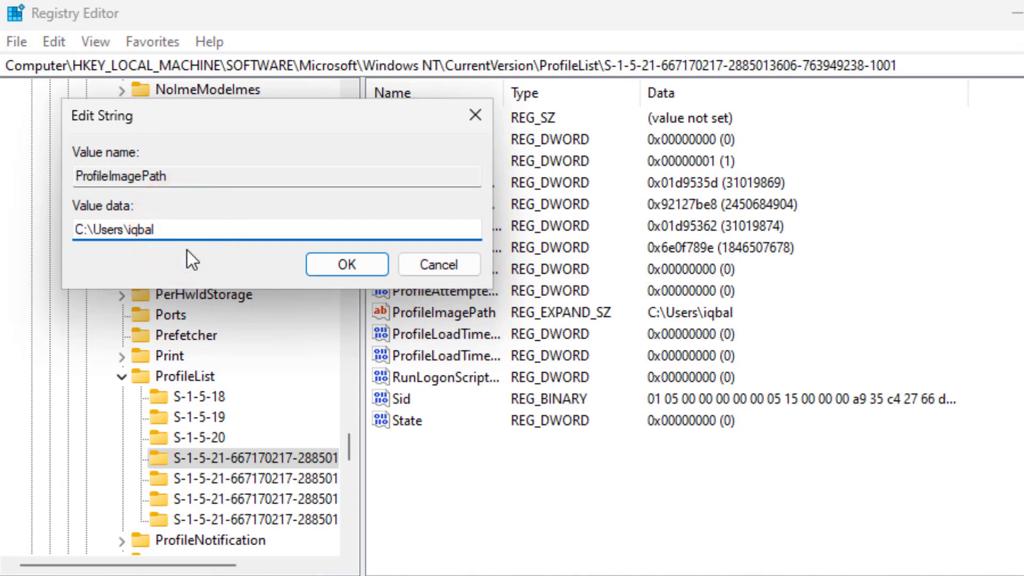
key("BackSpace")
key("BackSpace")
key("BackSpace")
key("BackSpace")
key("BackSpace")
type("Boy")
left_click(334, 263)
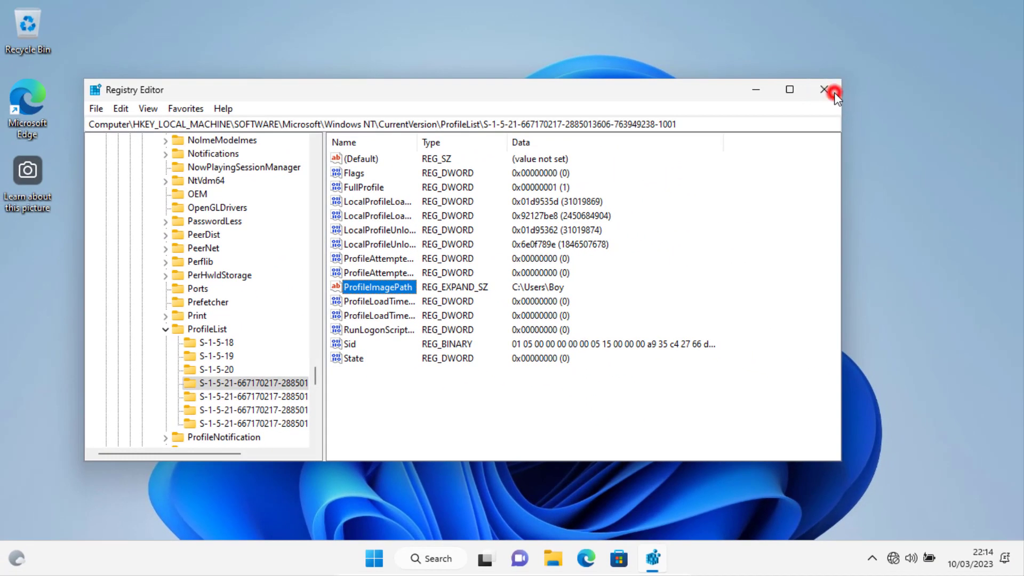
left_click(833, 93)
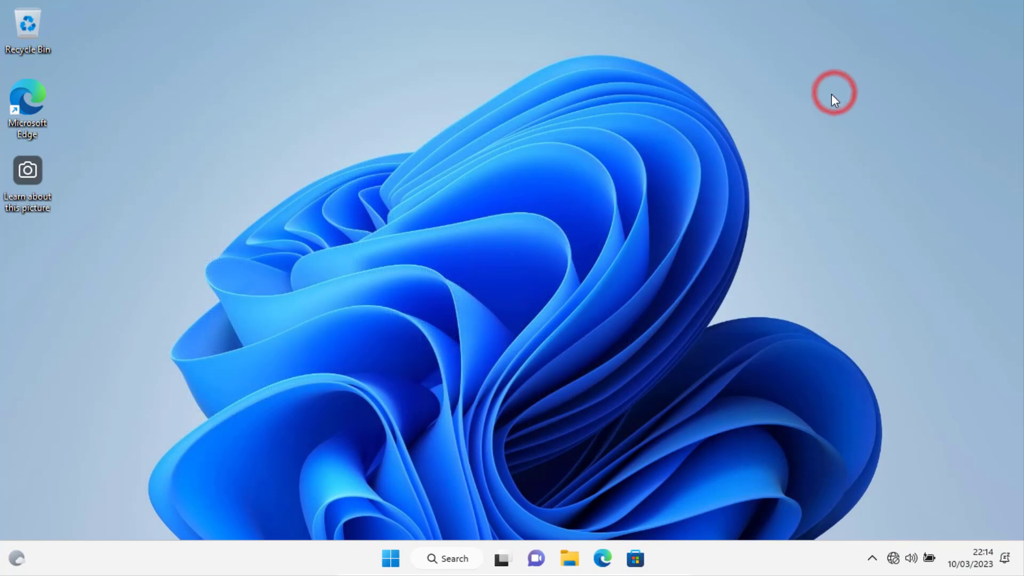
- Switch from the Administrator account to the IF Repair account's sign-in screen
left_click(399, 558)
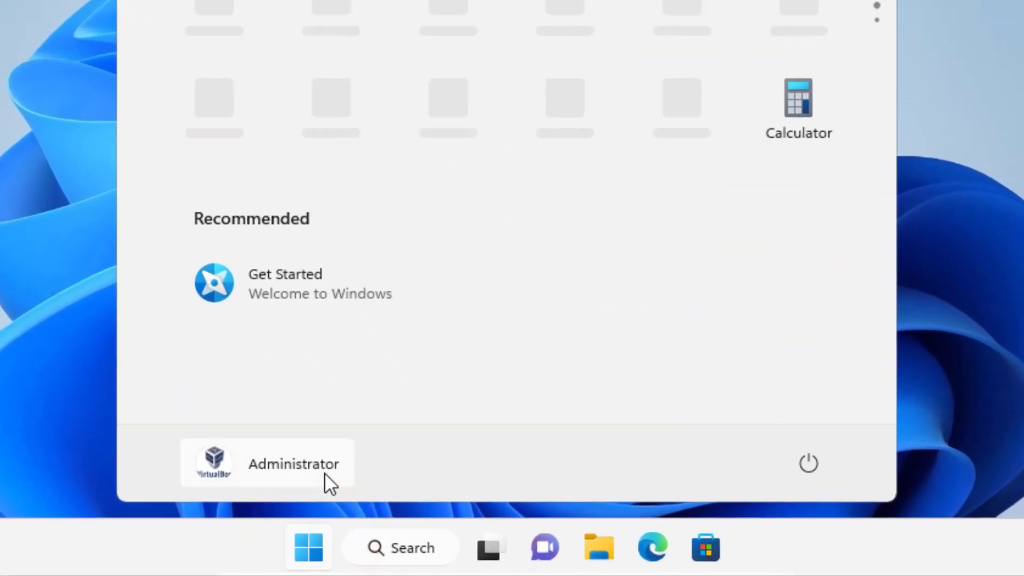
left_click(400, 511)
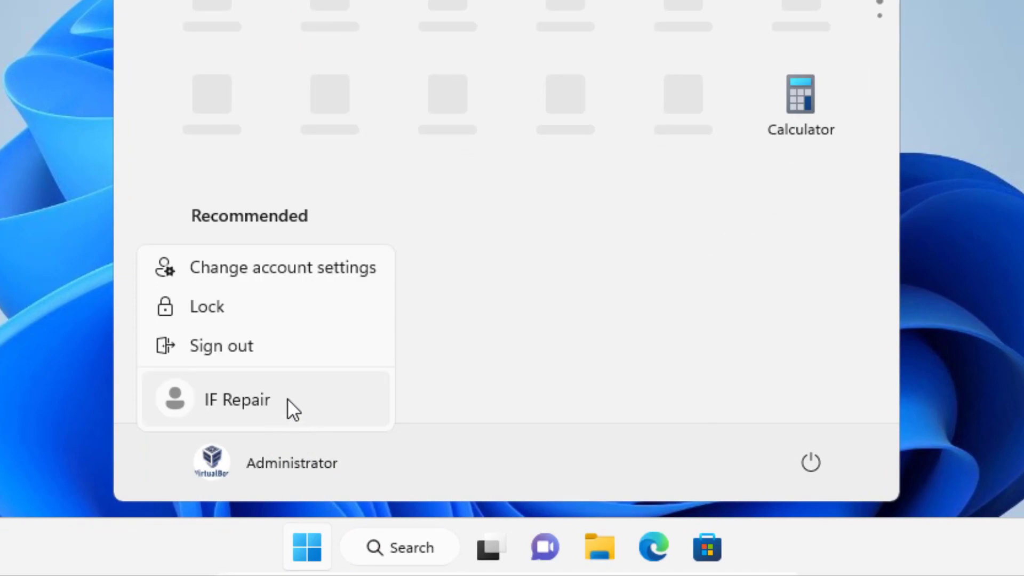
left_click(287, 399)
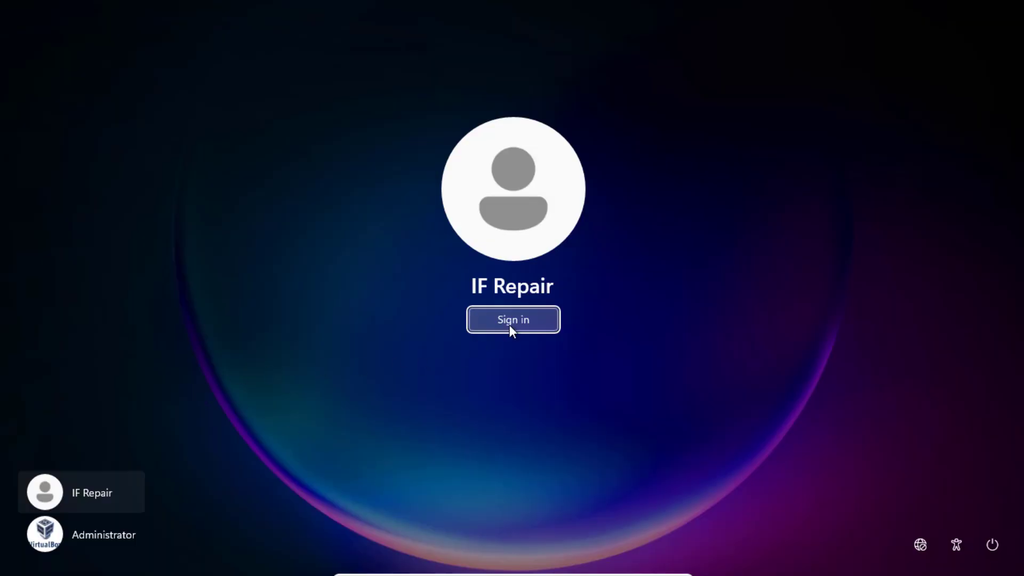
- Sign in to the IF Repair account and open File Explorer, dismissing the unavailable-location errors
left_click(510, 323)
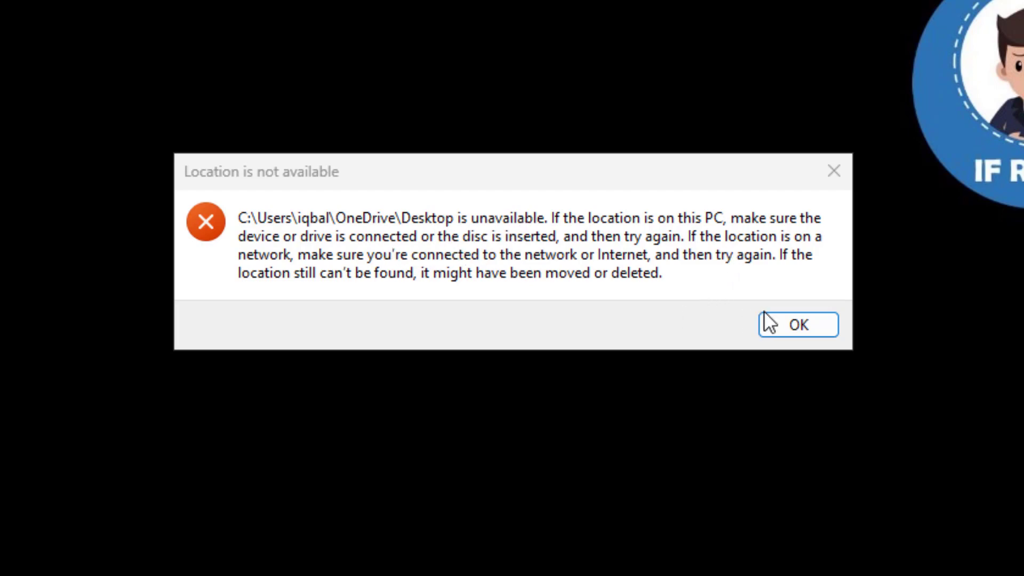
left_click(791, 327)
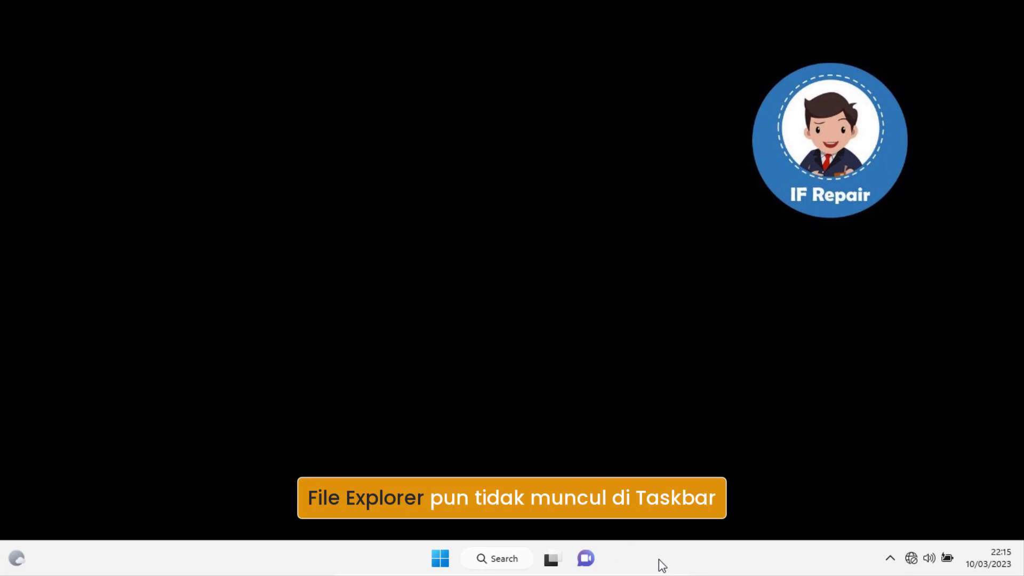
key("super+e")
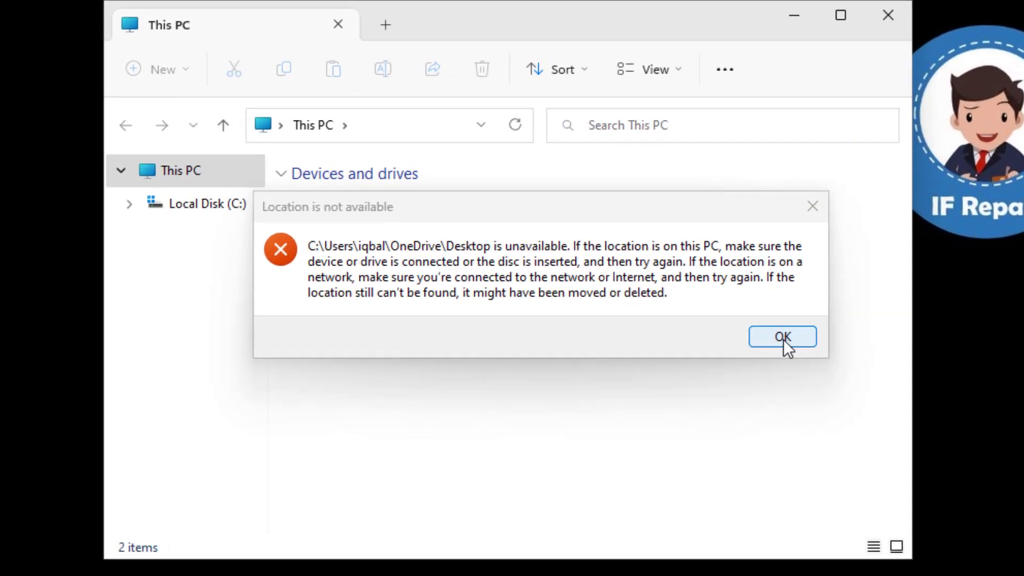
left_click(783, 339)
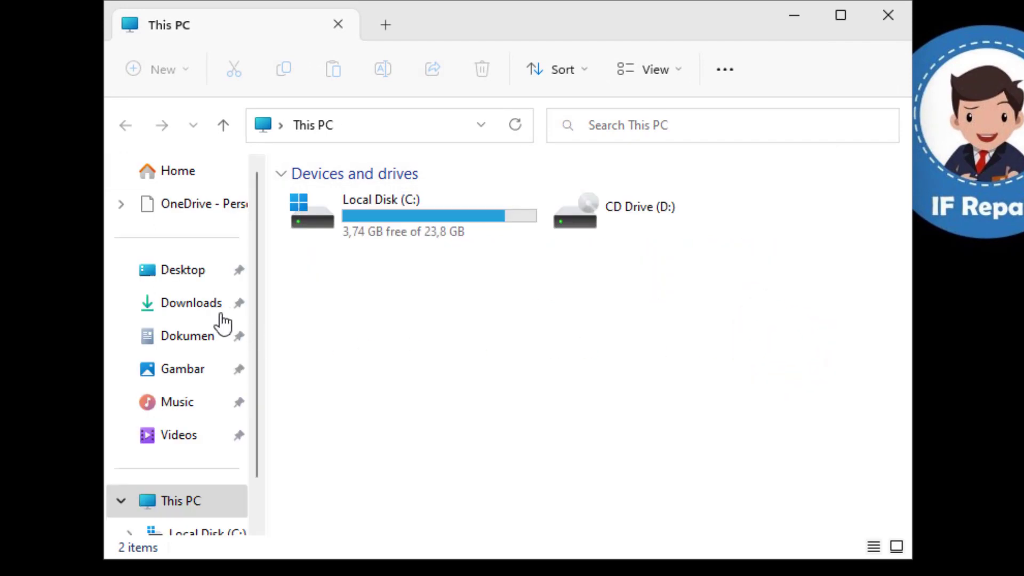
- Check whether the pinned Desktop, Downloads, Dokumen, Gambar, Music and Videos folders open, dismissing any location errors
left_click(181, 276)
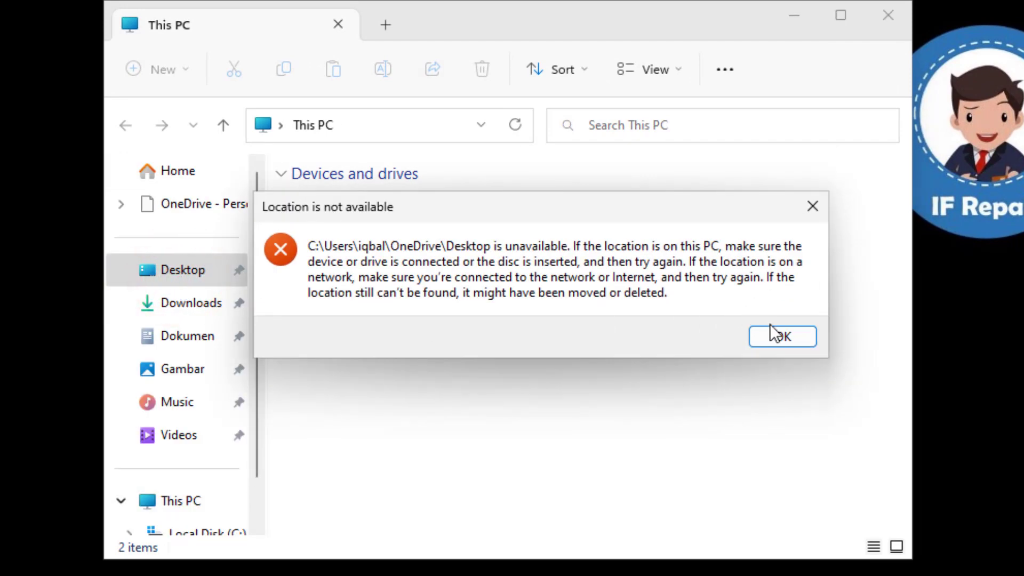
left_click(776, 335)
left_click(205, 304)
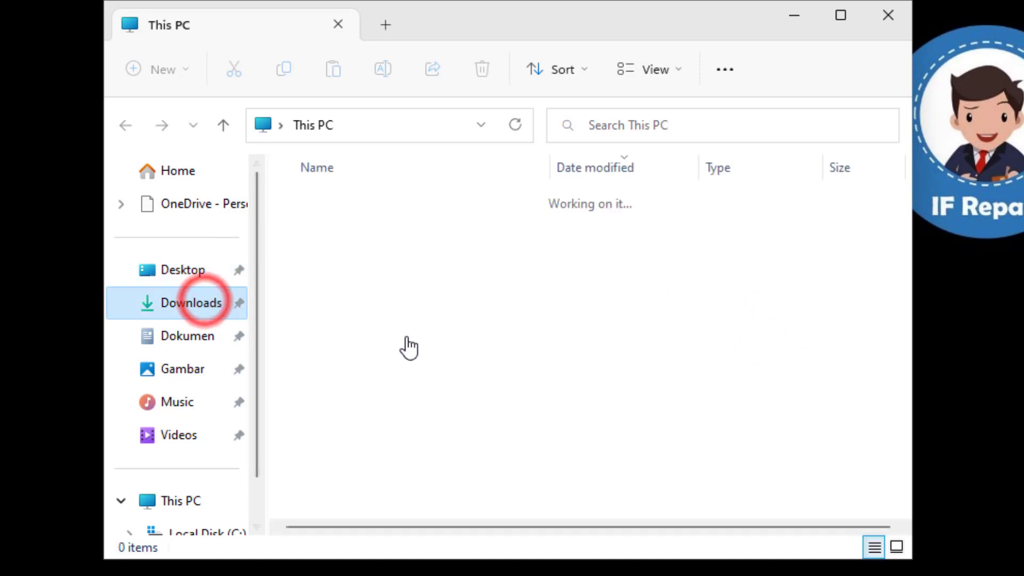
left_click(207, 336)
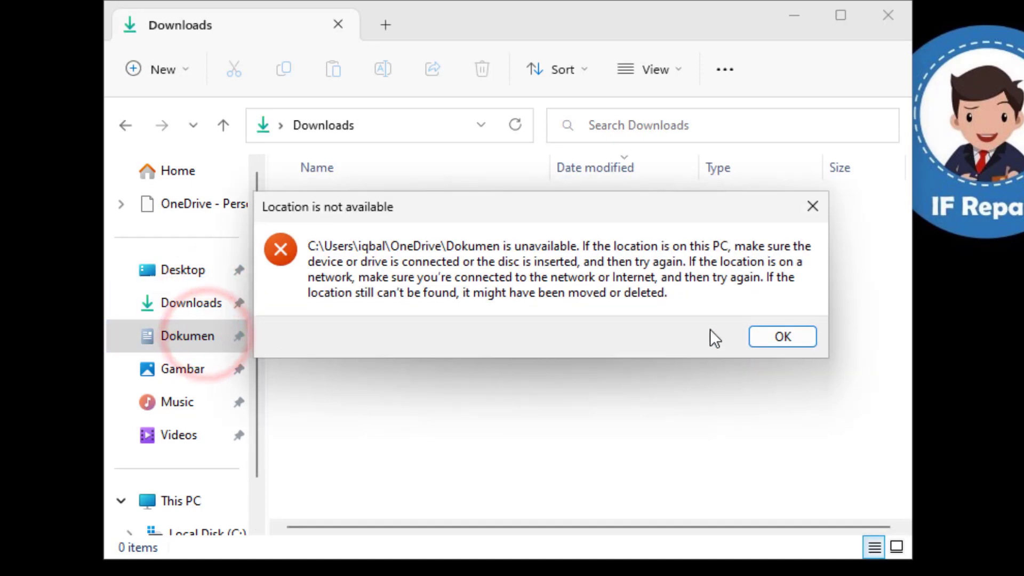
left_click(783, 338)
left_click(203, 380)
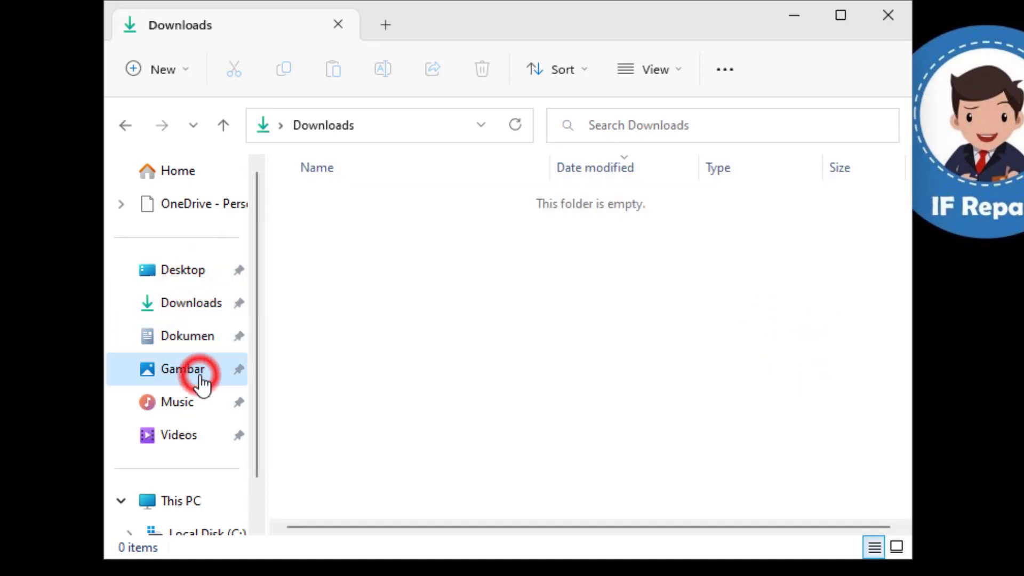
left_click(801, 338)
left_click(166, 401)
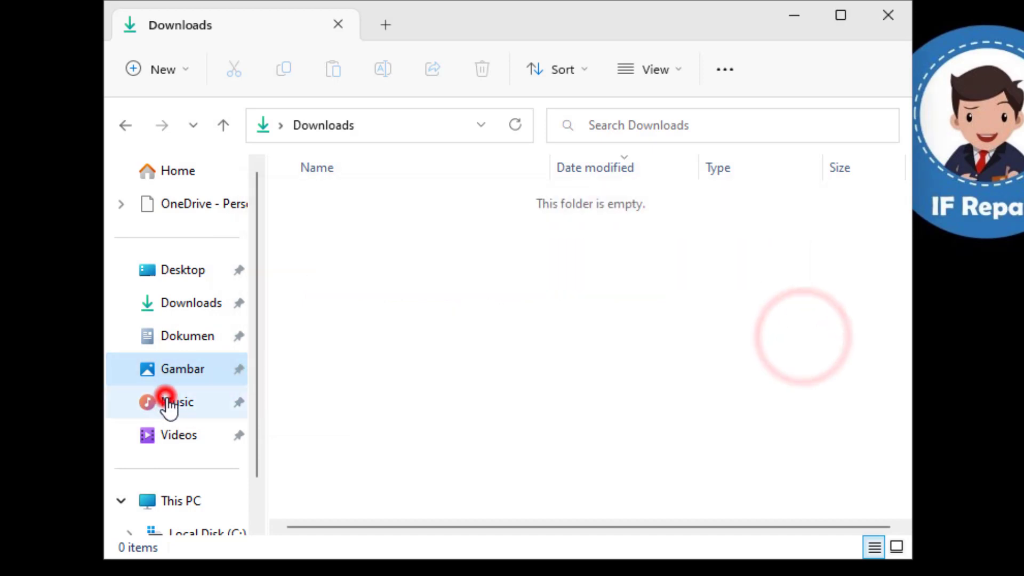
left_click(169, 435)
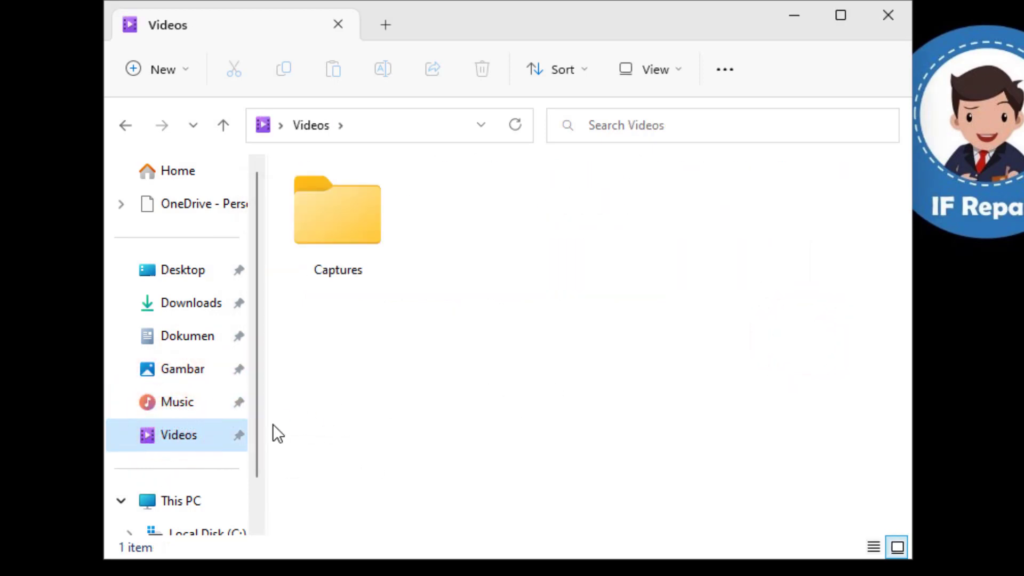
left_click(184, 371)
left_click(776, 340)
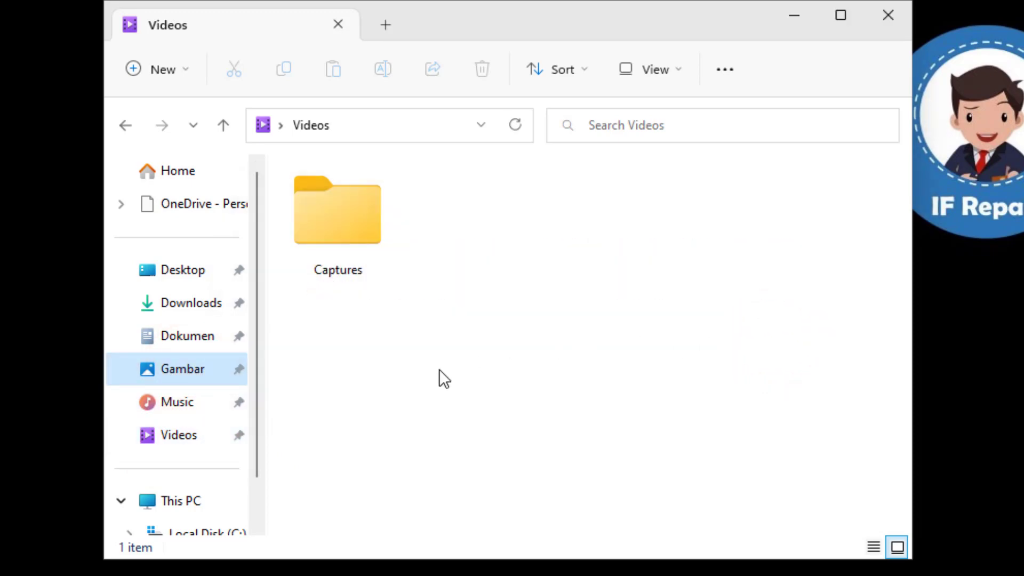
- Examine the contents of the renamed profile folder C:\Users\Boy, and close File Explorer
left_click(206, 499)
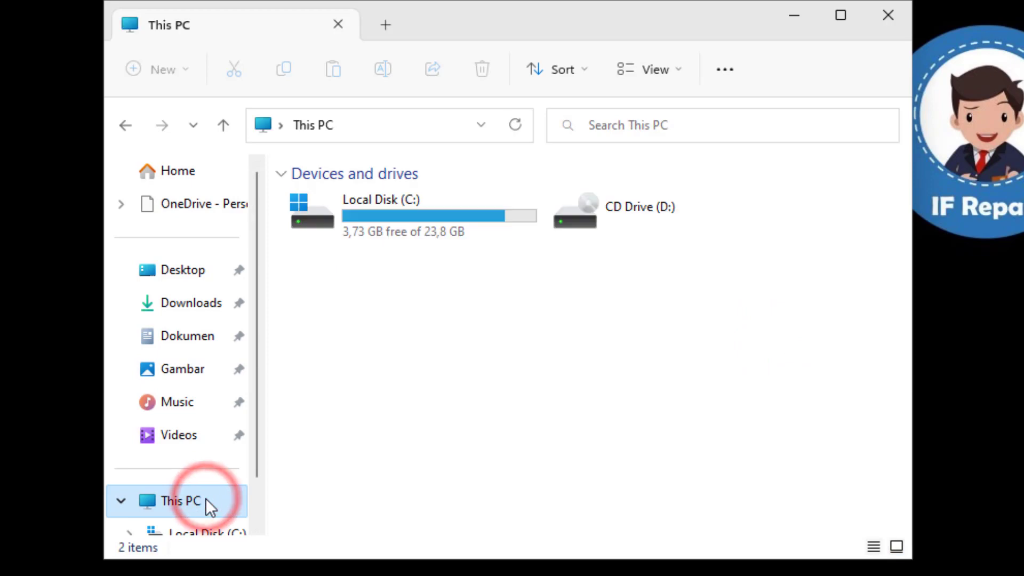
double_click(457, 225)
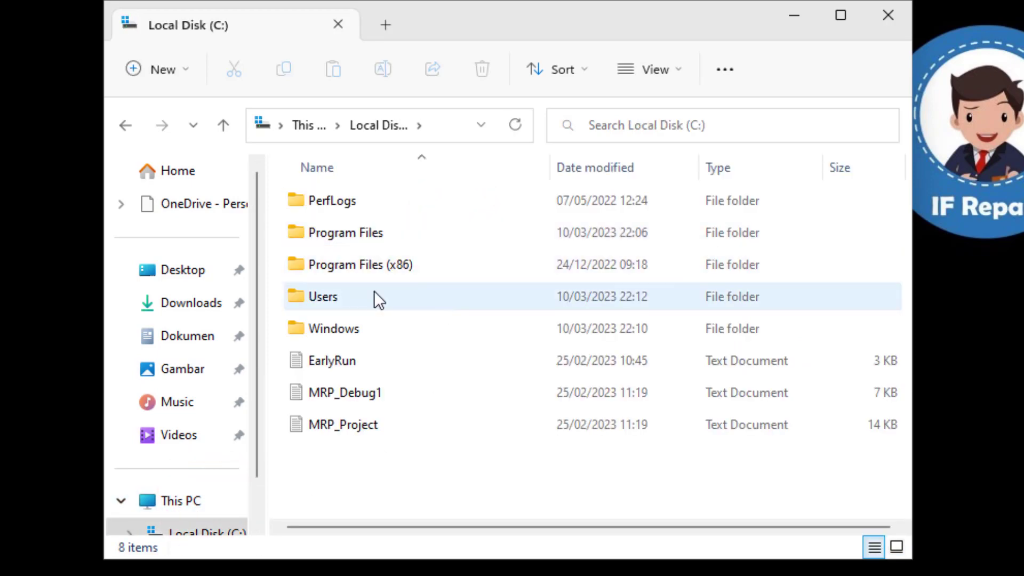
double_click(376, 296)
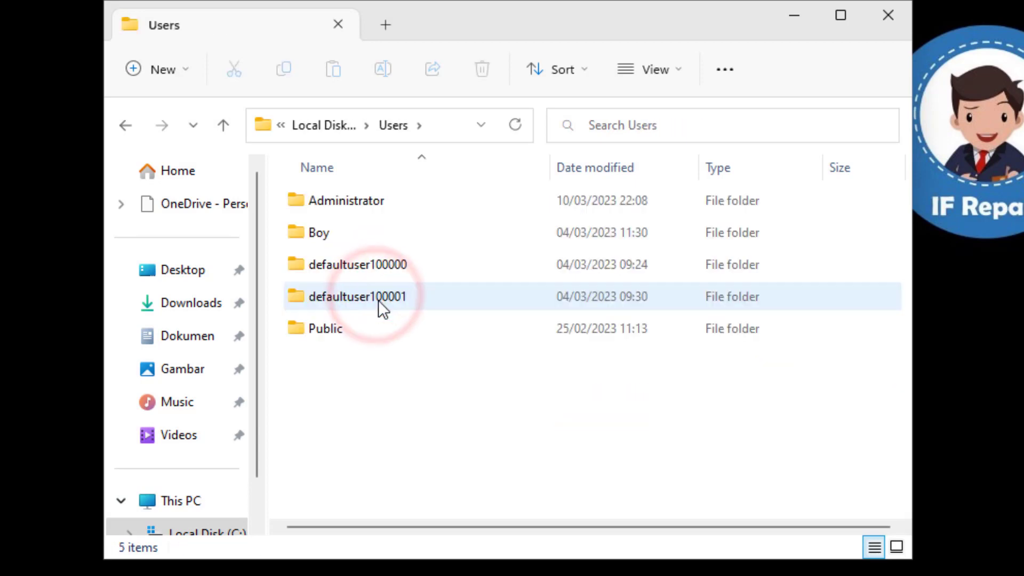
left_click(372, 234)
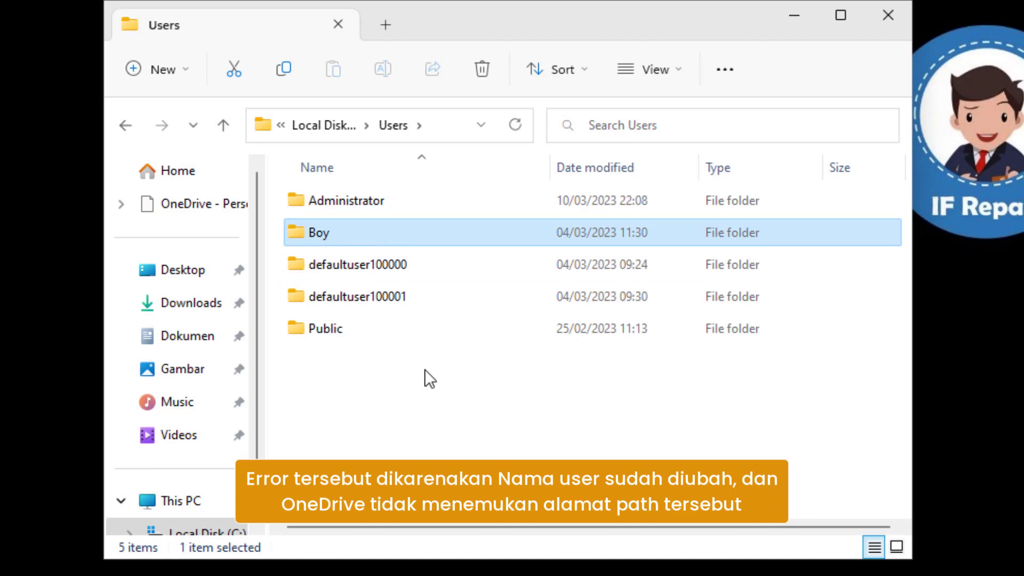
double_click(423, 234)
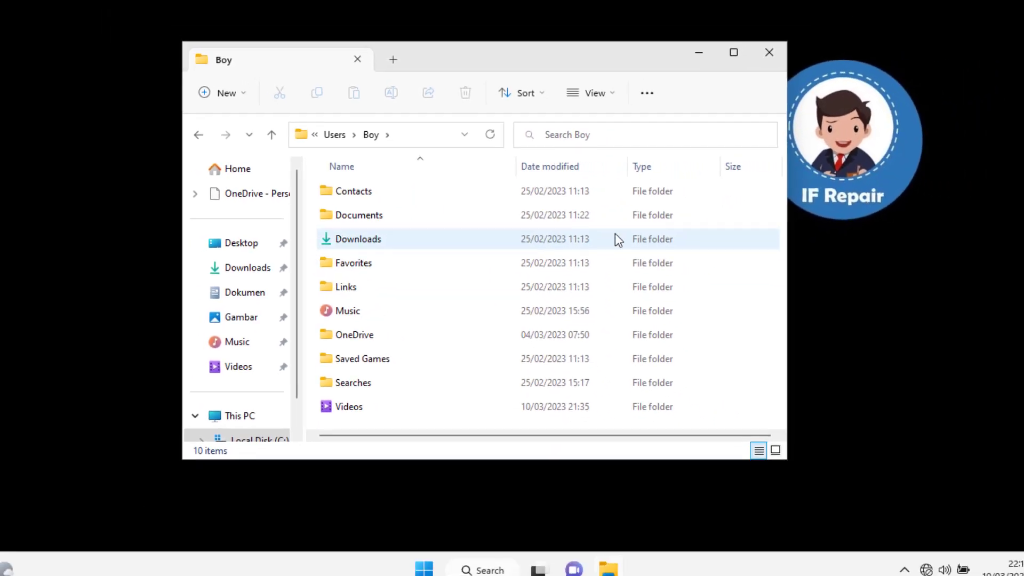
left_click(769, 52)
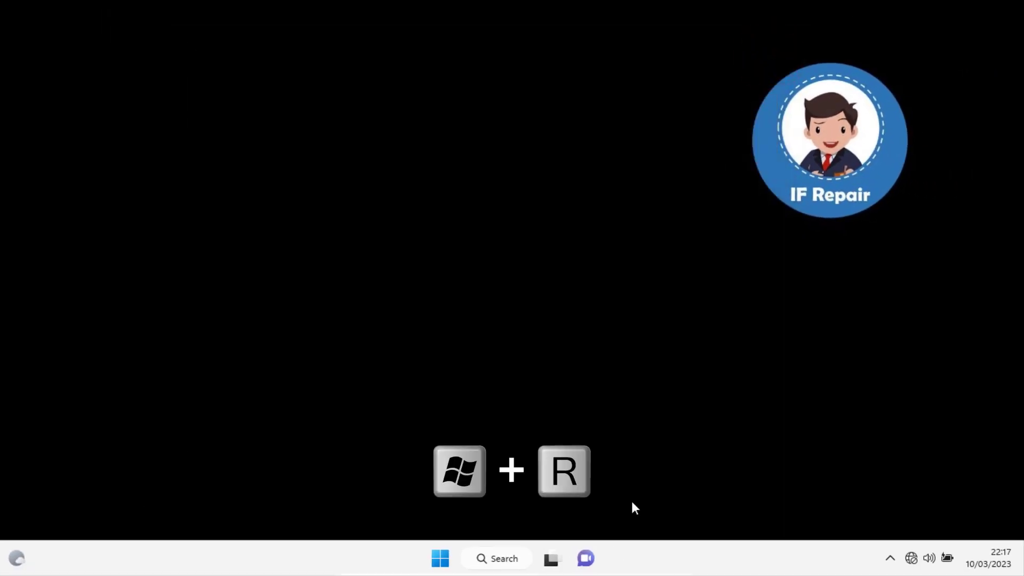
- Run regedit and approve the elevation request to open the Registry Editor
key("super+r")
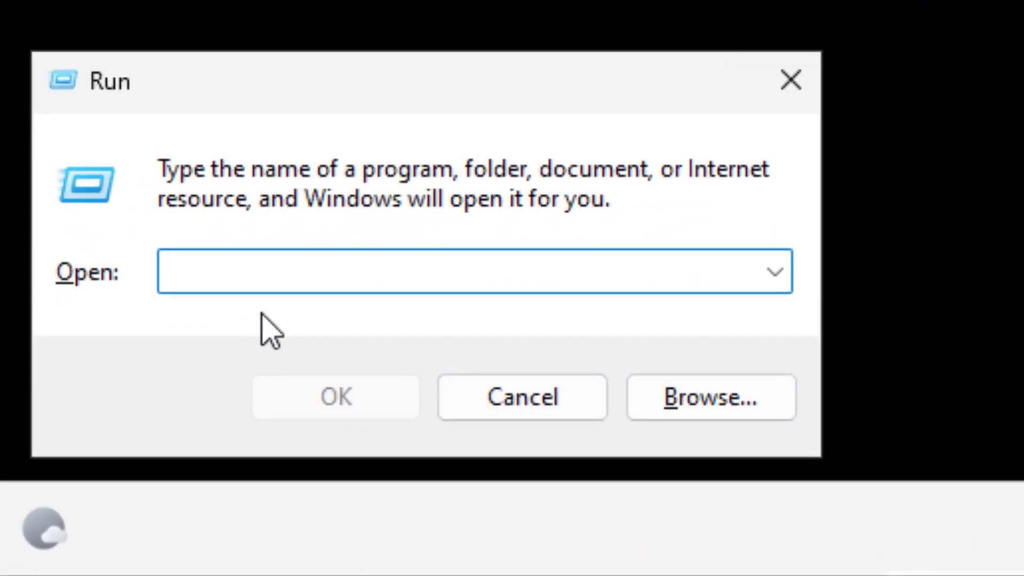
type("regedit")
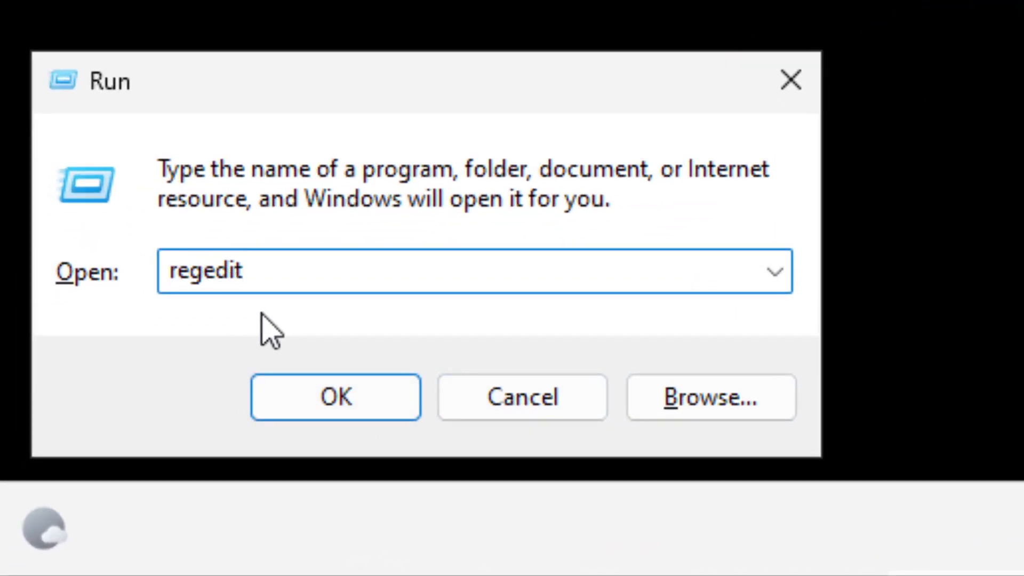
left_click(337, 399)
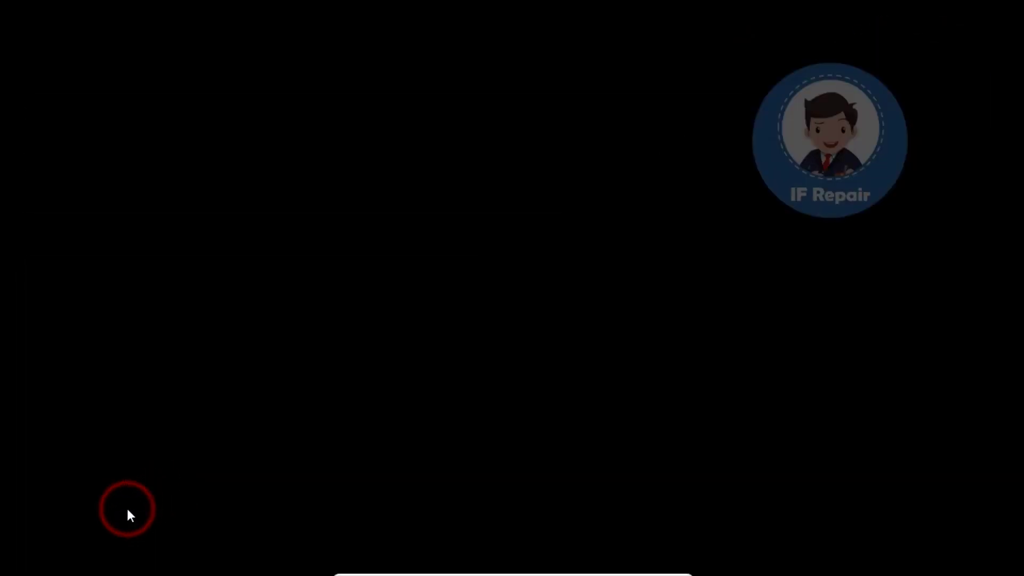
left_click(466, 398)
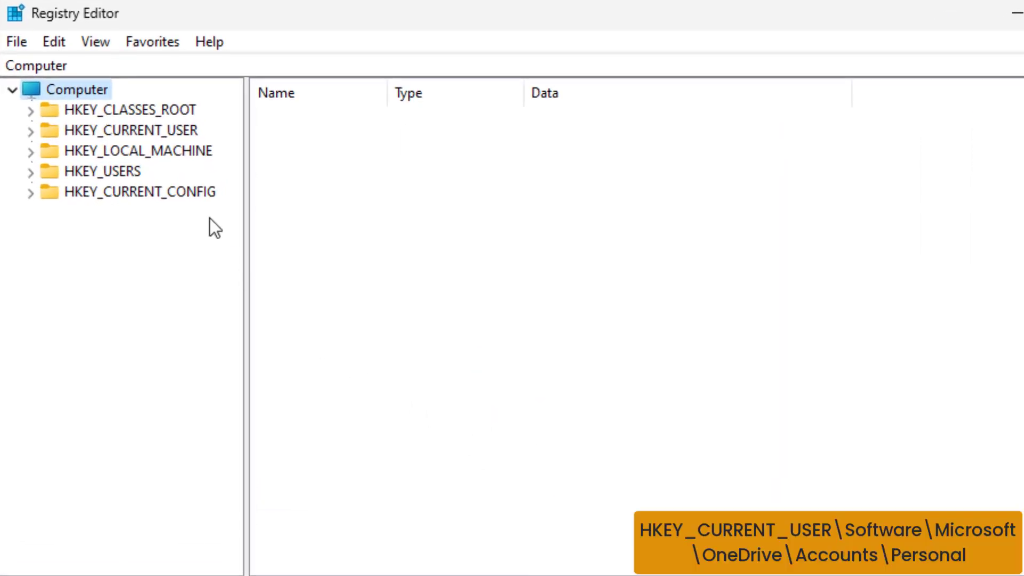
- Expand the registry tree down to HKEY_CURRENT_USER\Software\Microsoft
left_click(171, 130)
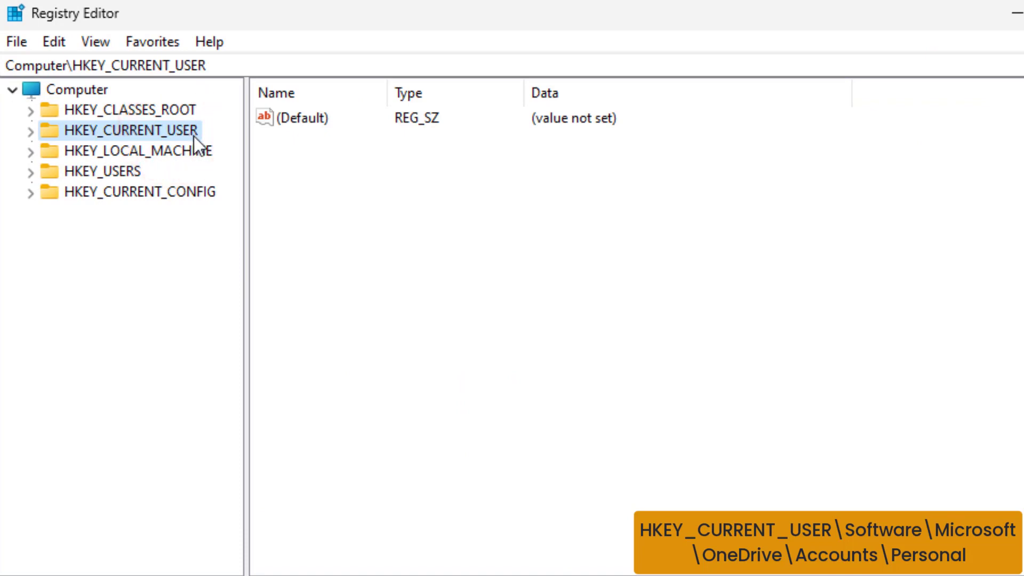
double_click(194, 135)
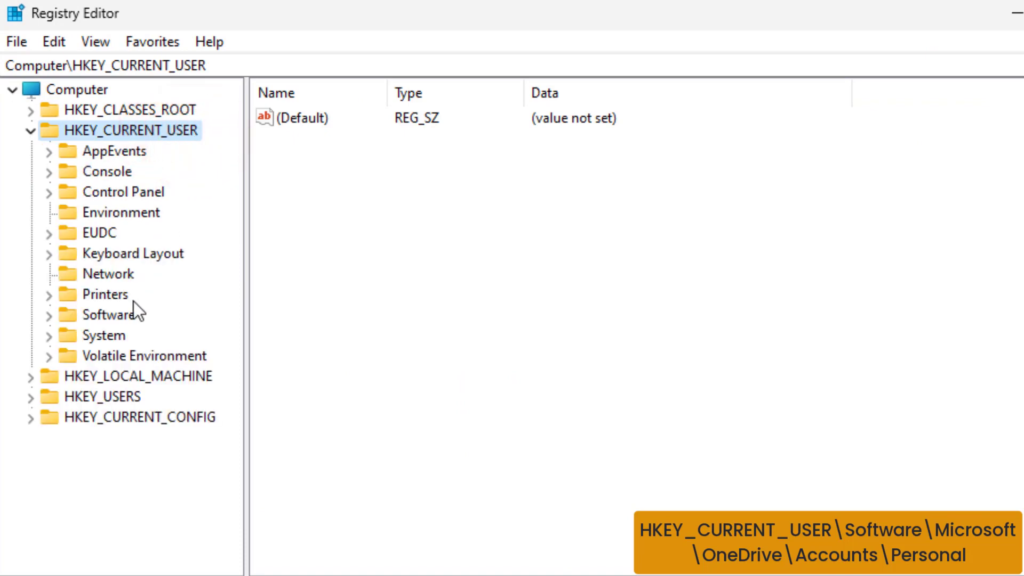
left_click(127, 317)
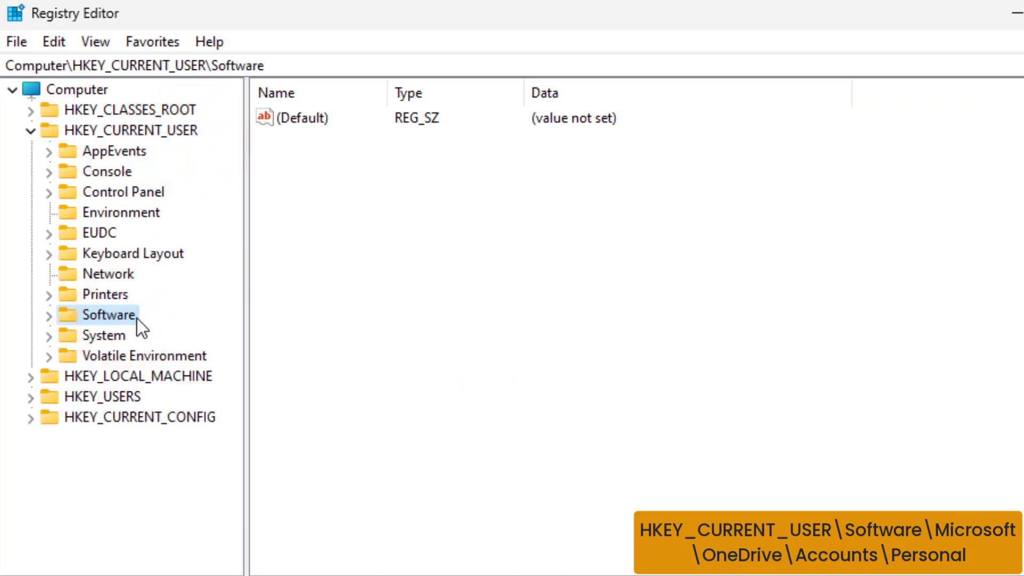
double_click(135, 316)
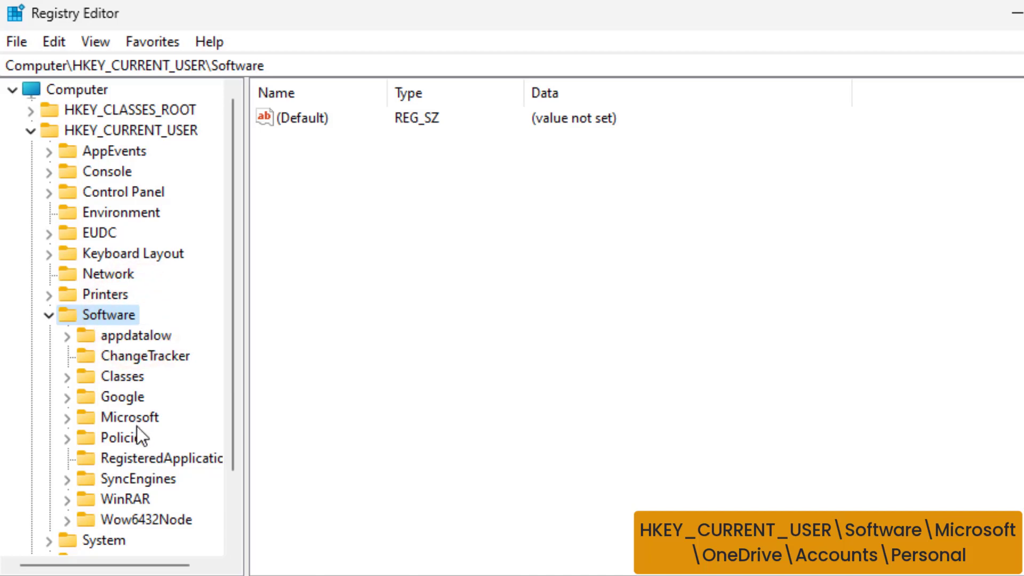
left_click(153, 417)
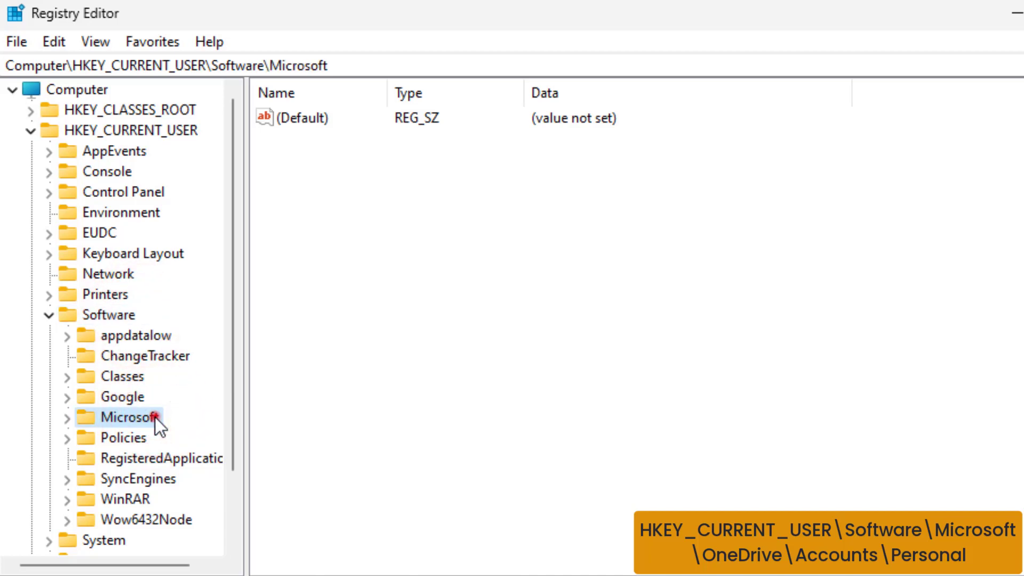
double_click(154, 417)
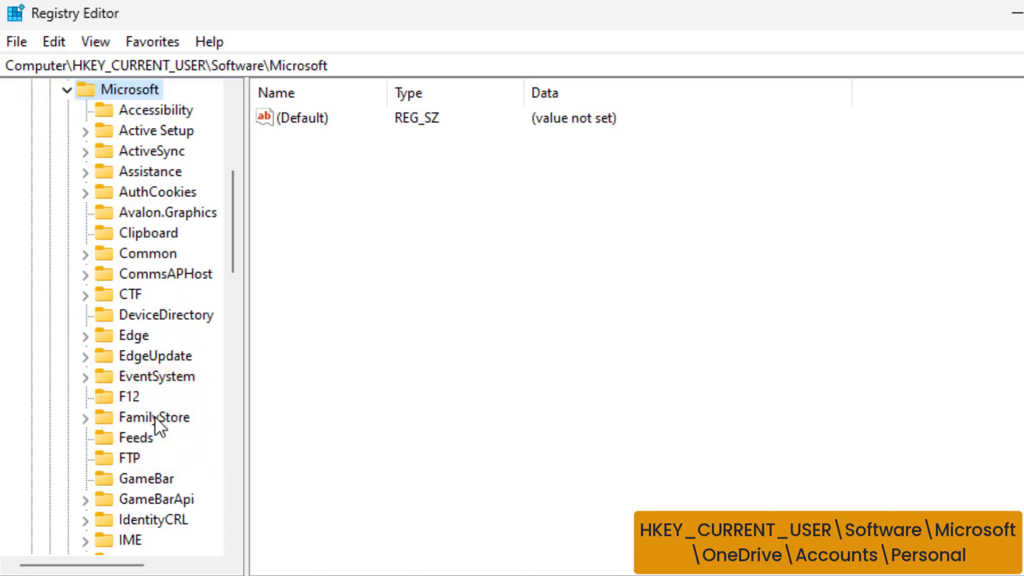
- Expand OneDrive\Accounts under the Microsoft key and open its Personal subkey to show the values
scroll(155, 417, "down", 6)
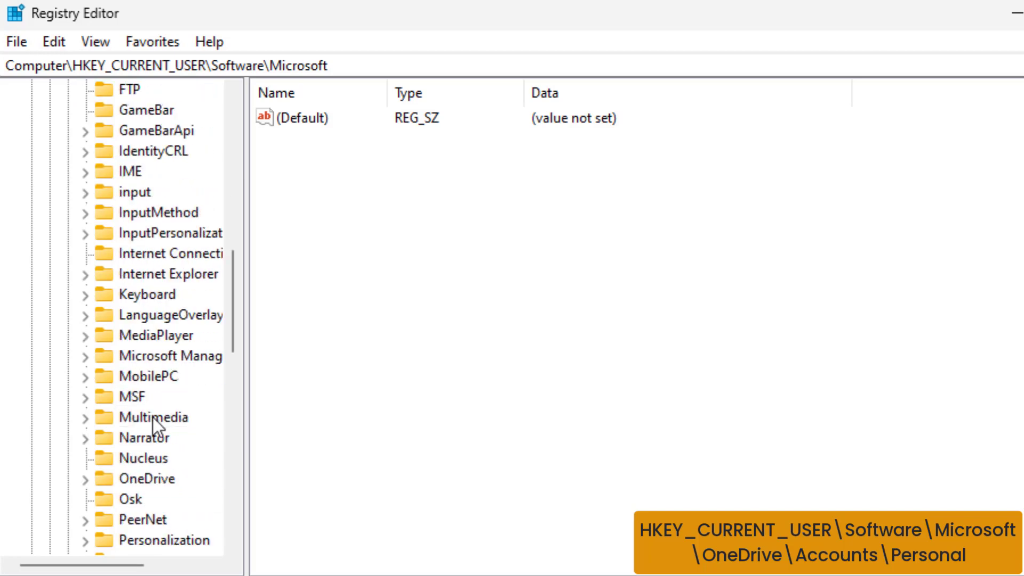
scroll(152, 417, "down", 2)
scroll(154, 417, "down", 2)
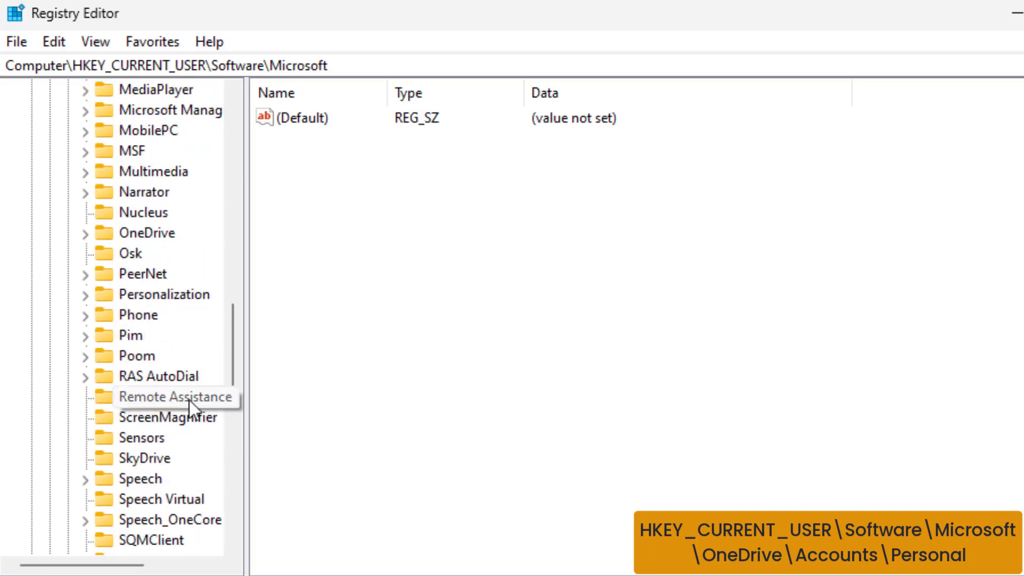
left_click(172, 236)
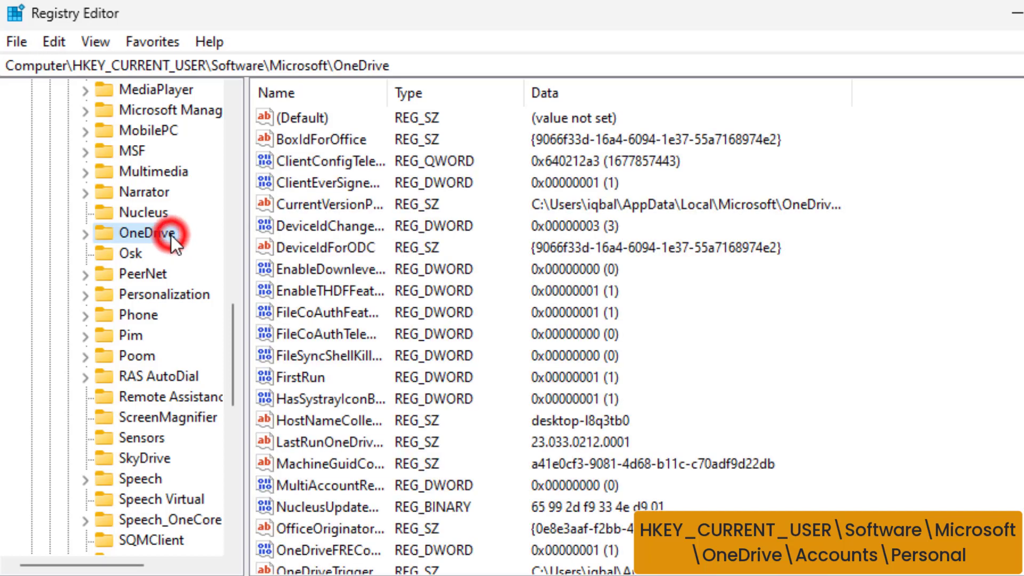
double_click(170, 237)
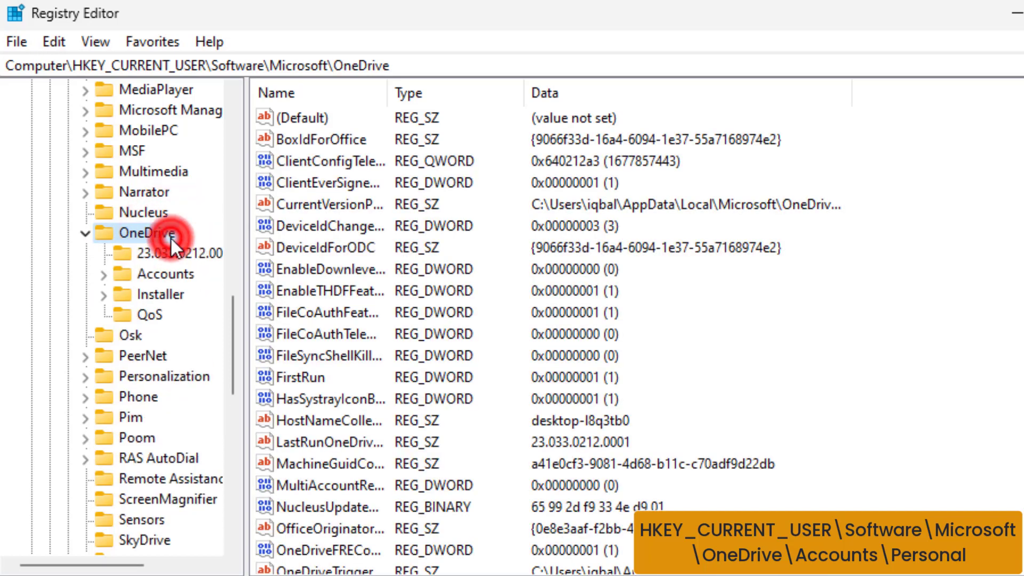
left_click(184, 280)
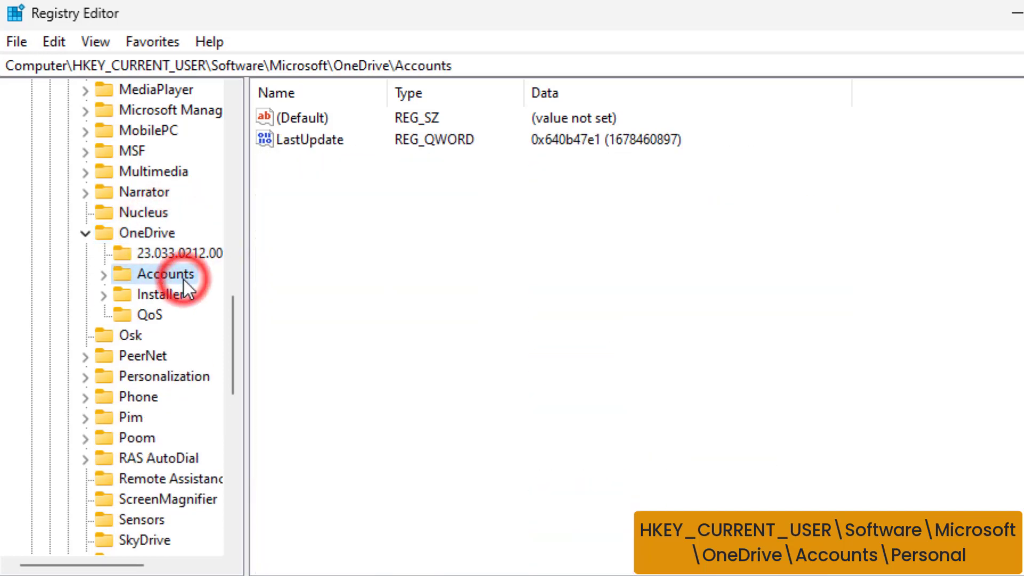
double_click(187, 278)
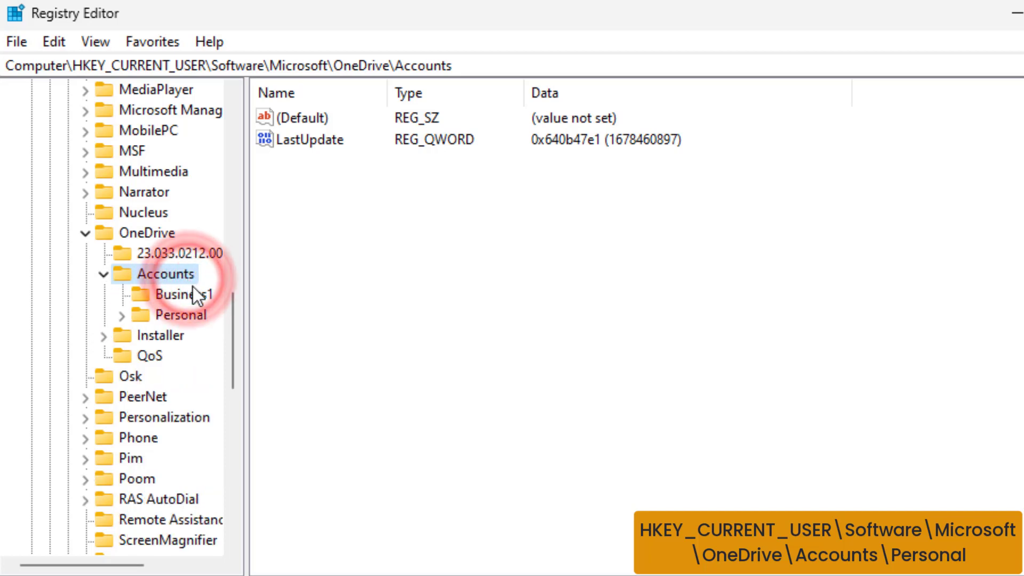
left_click(203, 318)
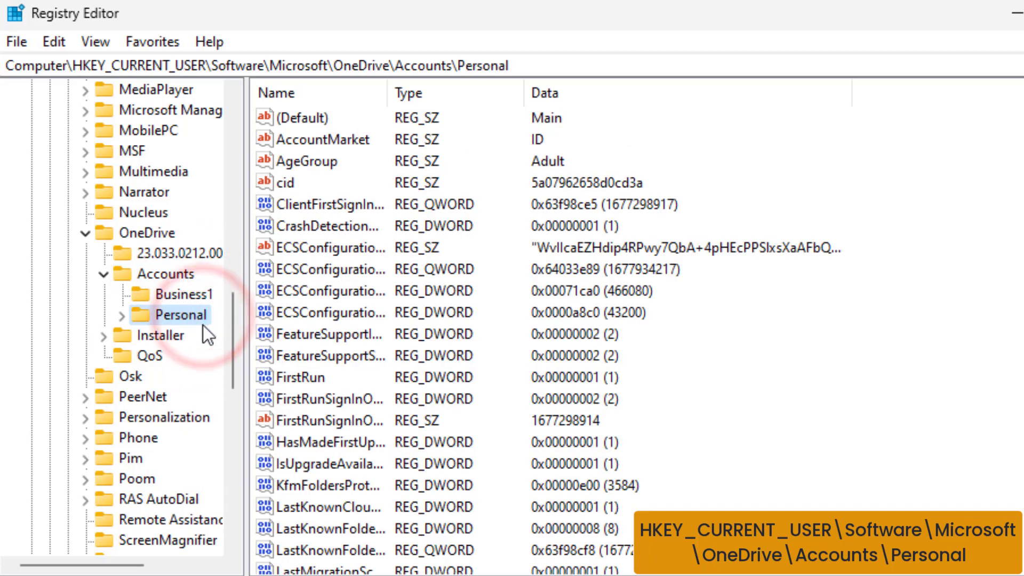
double_click(199, 319)
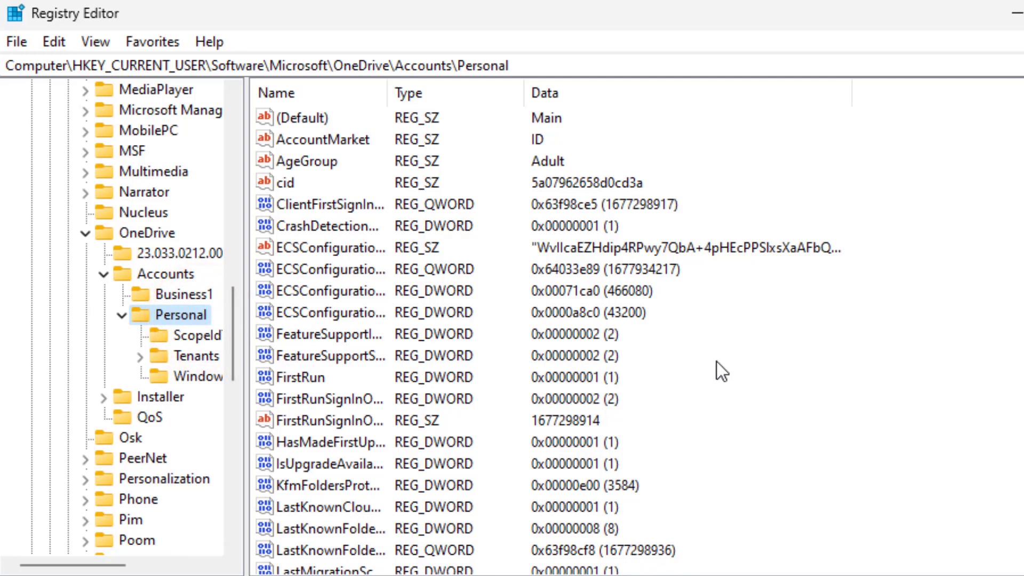
- Set the UserFolder value in the OneDrive Personal key to C:\Users\Boy\OneDrive
scroll(716, 360, "down", 6)
scroll(712, 371, "down", 2)
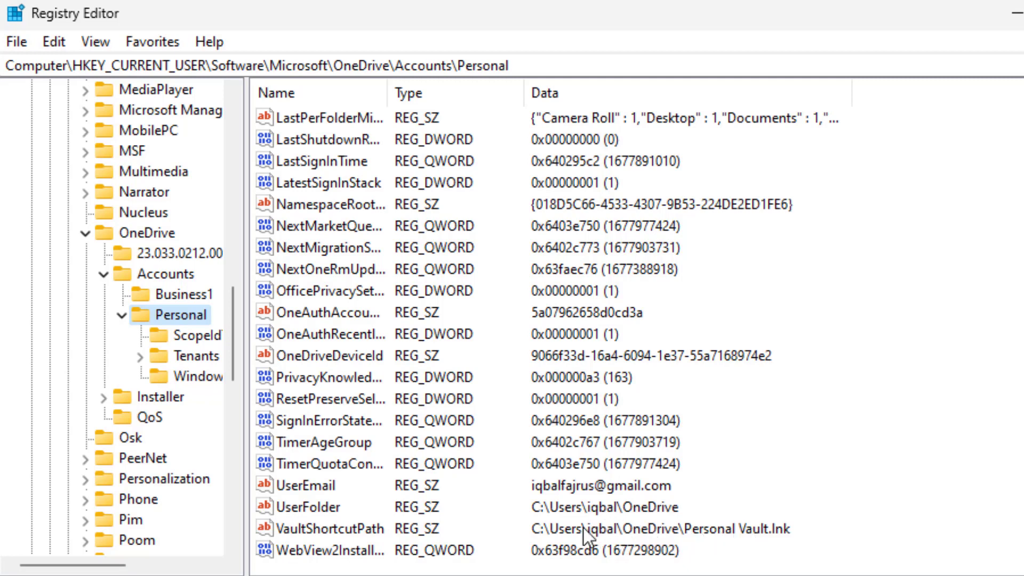
double_click(321, 508)
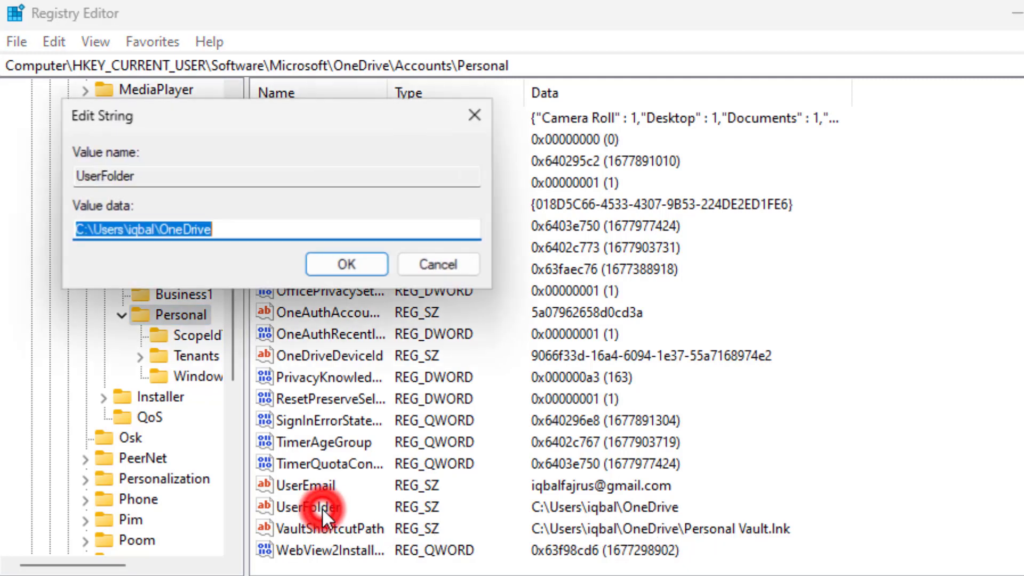
left_click(155, 230)
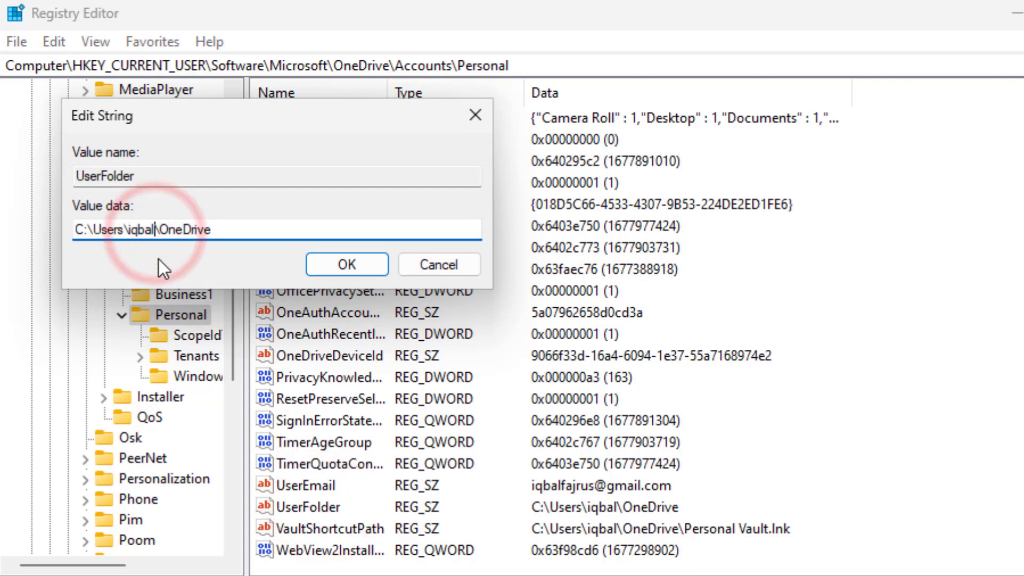
key("BackSpace")
key("BackSpace")
key("BackSpace")
key("BackSpace")
key("BackSpace")
type("Boy")
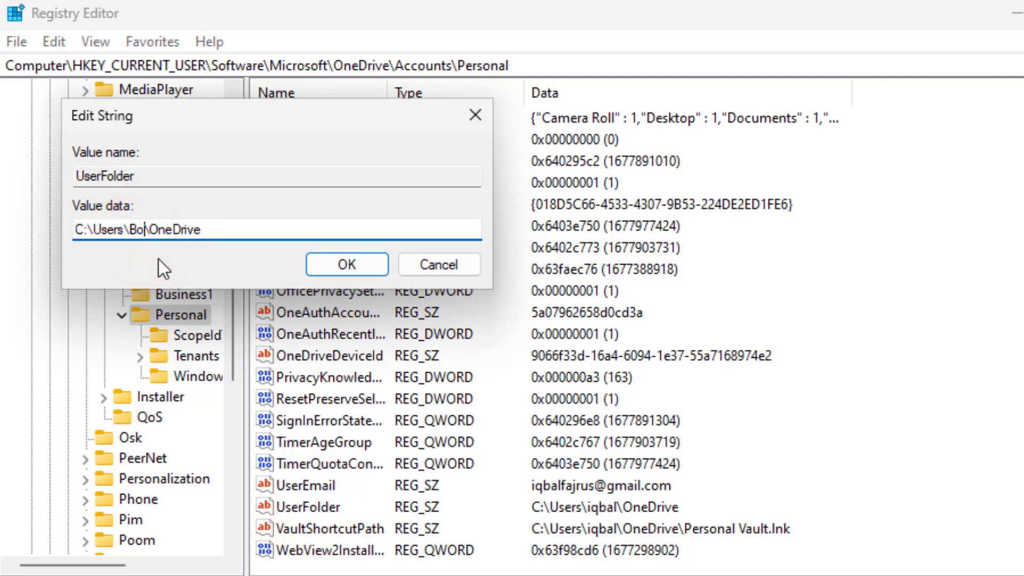
left_click(344, 267)
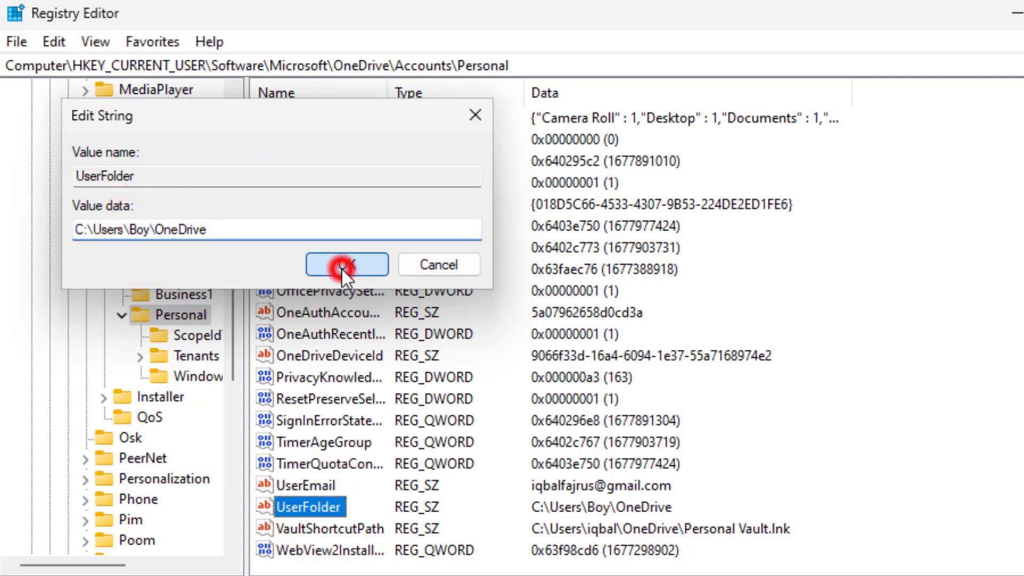
- Set the VaultShortcutPath value in the Personal key to C:\Users\Boy\OneDrive\Personal Vault.lnk
double_click(350, 527)
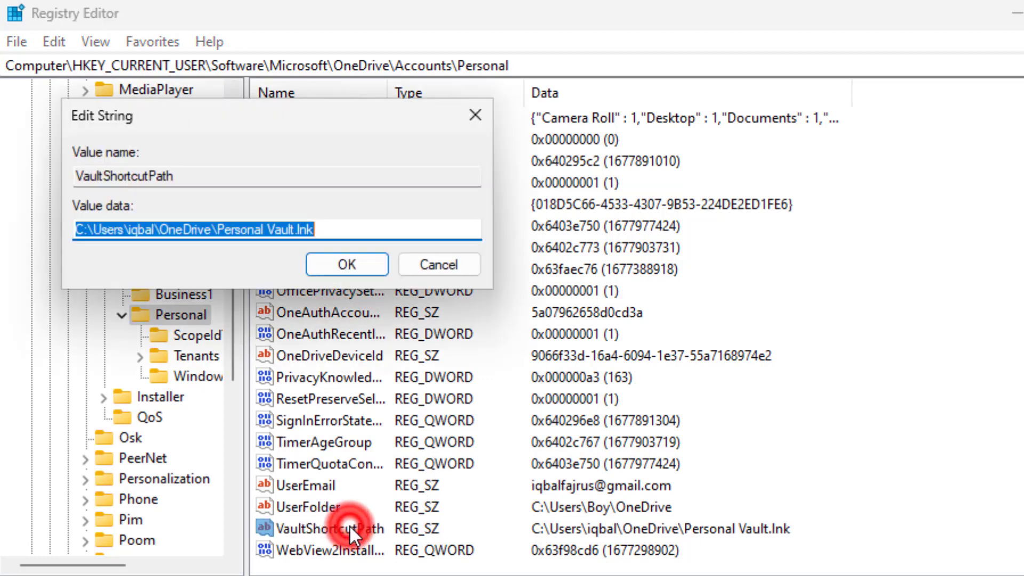
left_click(154, 231)
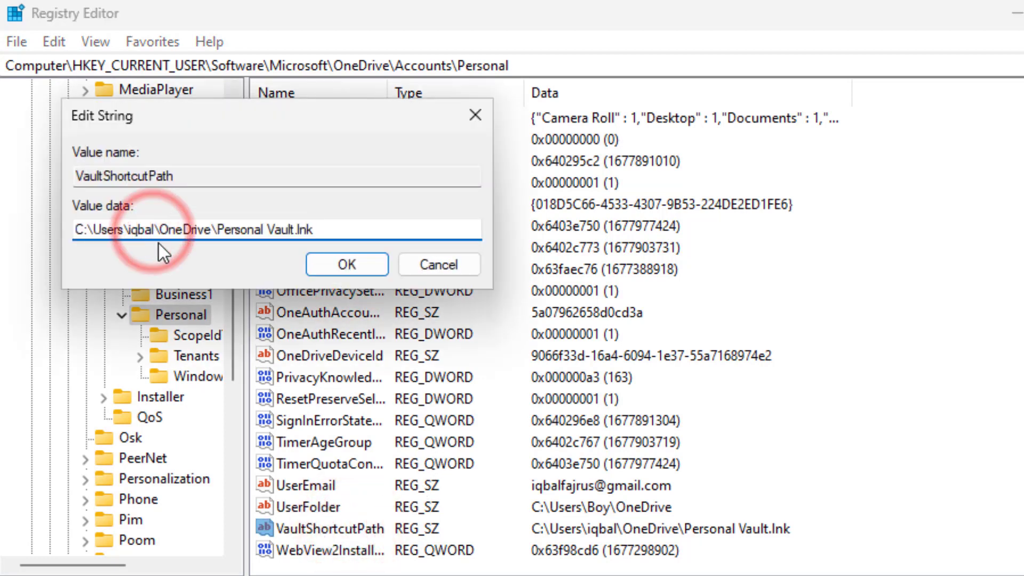
left_click(155, 230)
key("BackSpace")
key("BackSpace")
key("BackSpace")
key("BackSpace")
key("BackSpace")
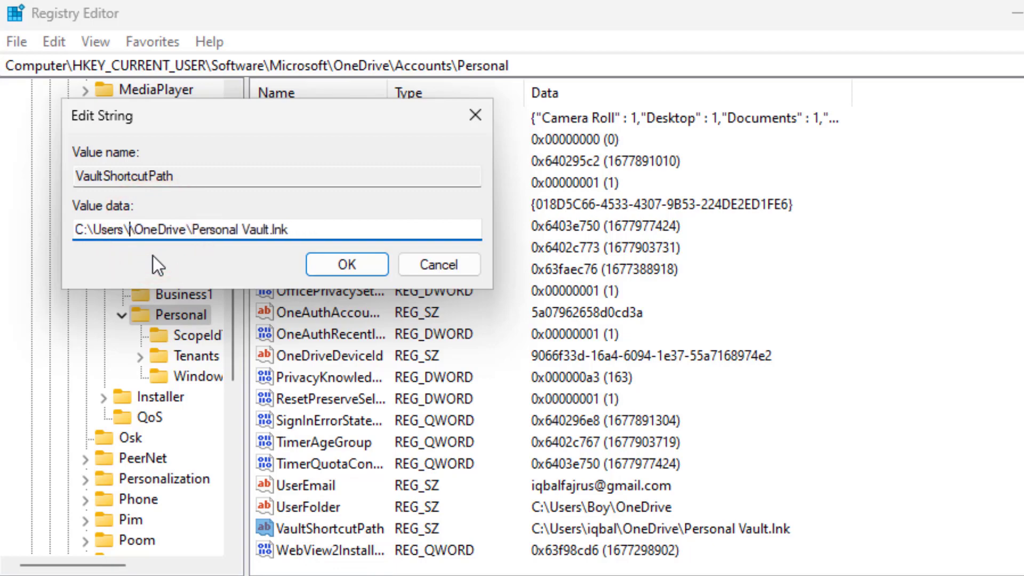
type("Boy")
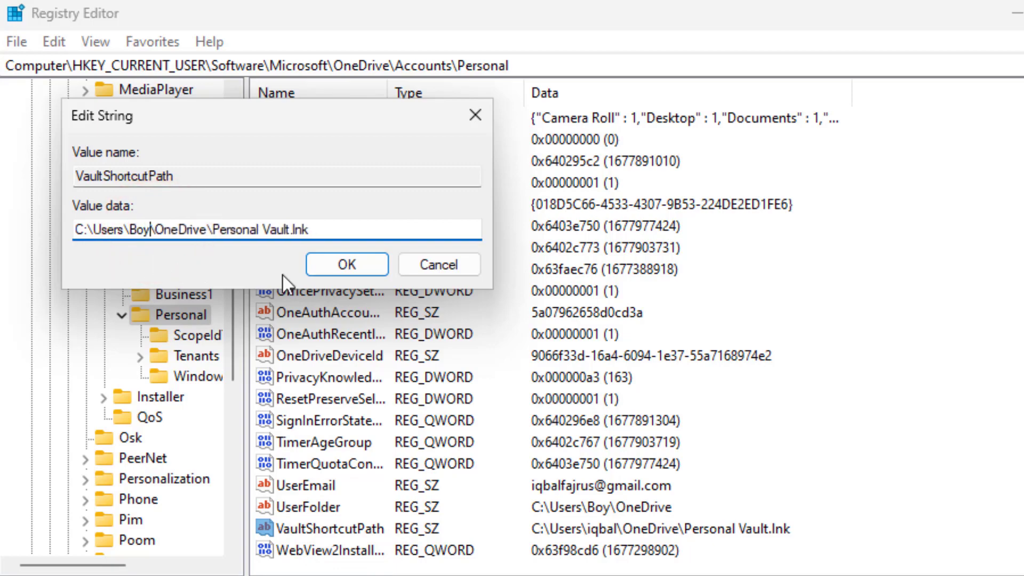
left_click(338, 267)
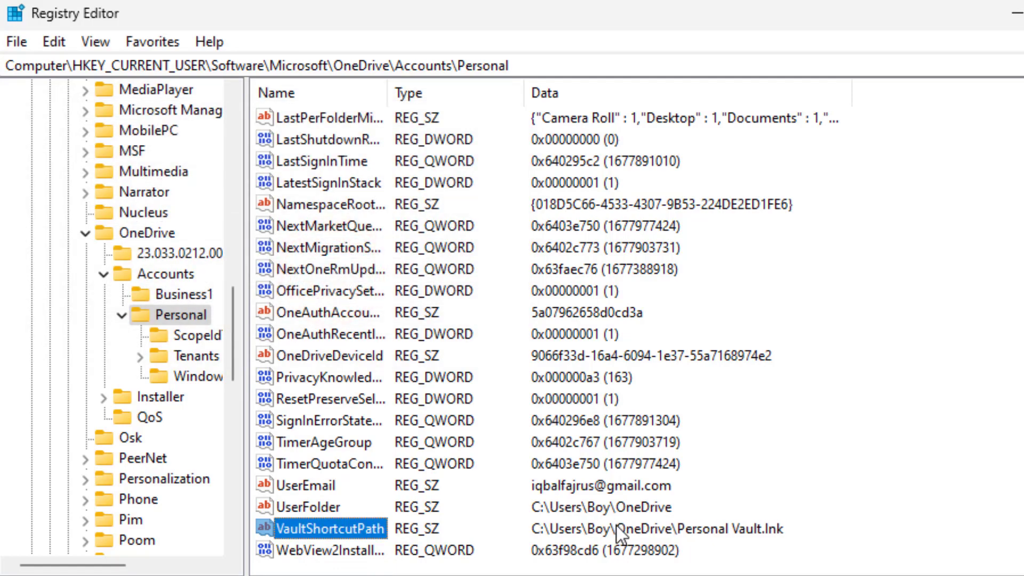
scroll(618, 518, "up", 8)
scroll(610, 512, "down", 8)
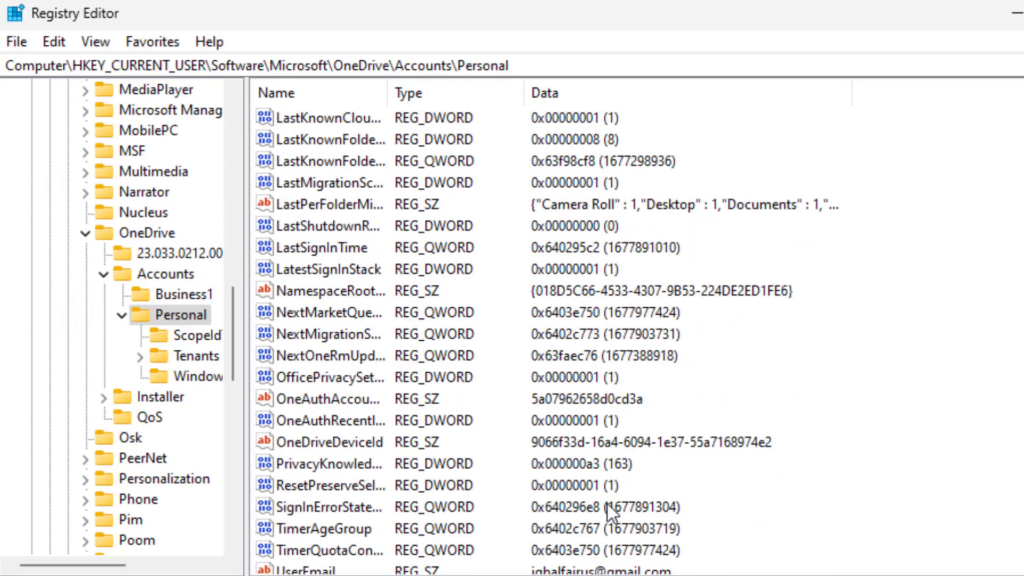
- Change the OneDrive mount path value in the ScopeIdToMountPointPathCache subkey to C:\Users\Boy\OneDrive
left_click(193, 340)
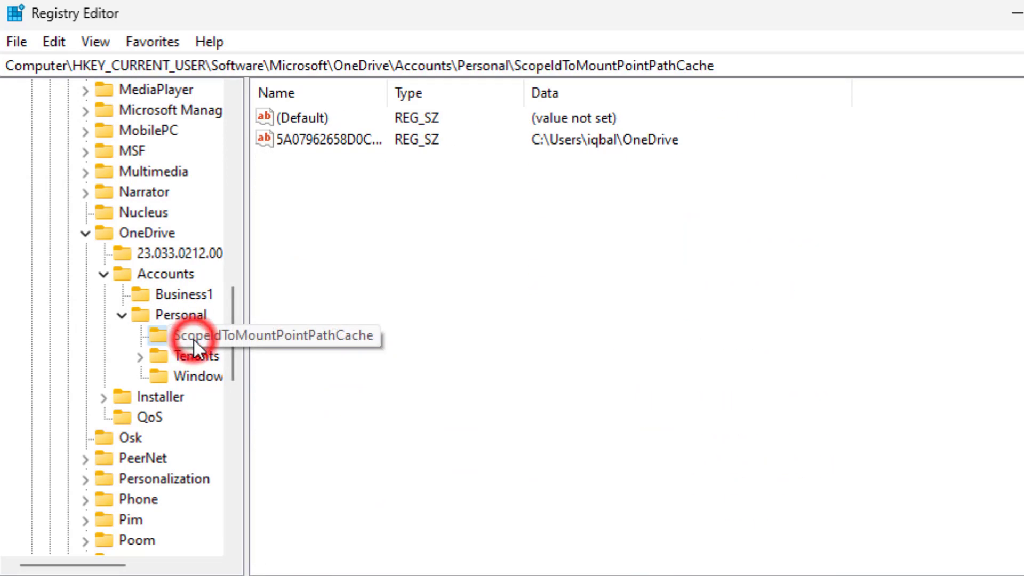
double_click(354, 141)
left_click(155, 229)
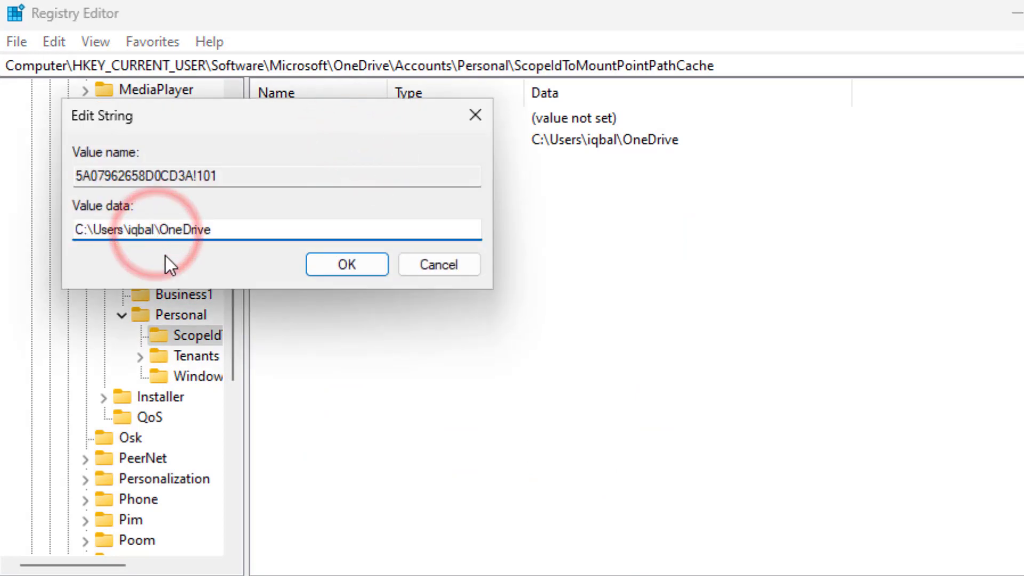
key("BackSpace")
key("BackSpace")
key("BackSpace")
key("BackSpace")
key("BackSpace")
type("Boy")
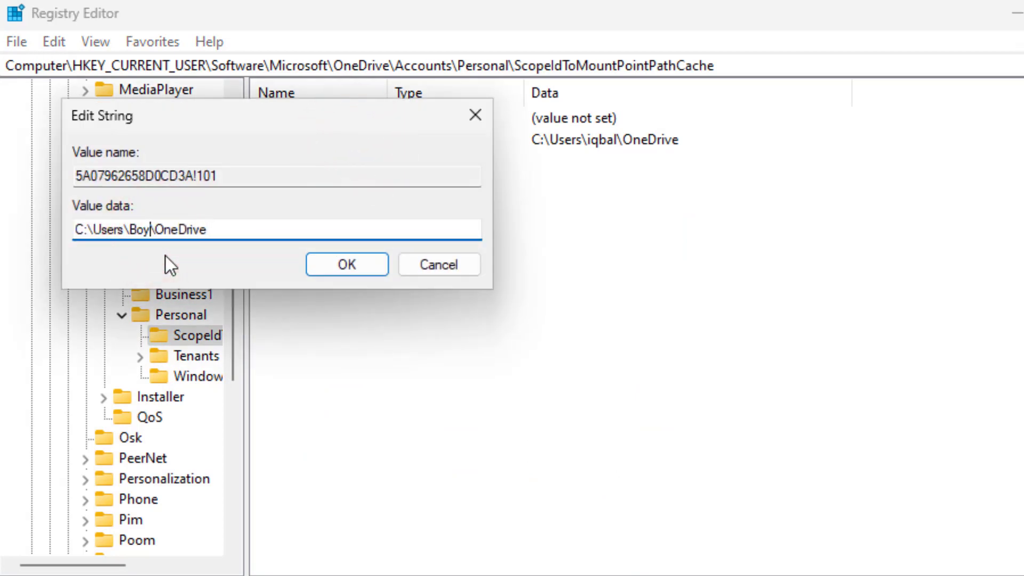
left_click(340, 269)
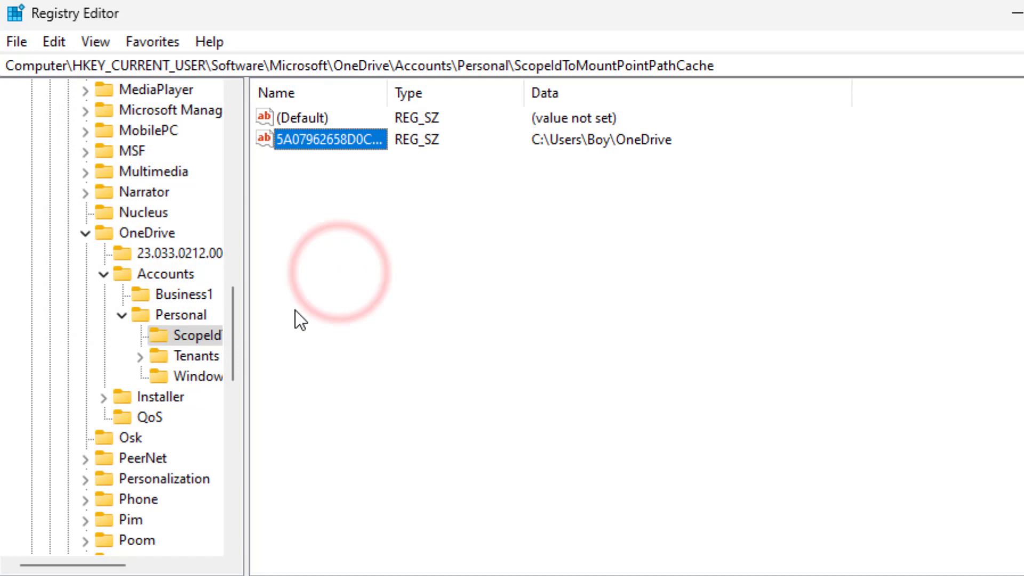
- Check the Tenants and WindowsSecurityCenterIntegration subkeys under Personal for values containing the old user path
double_click(204, 356)
left_click(204, 377)
left_click(204, 393)
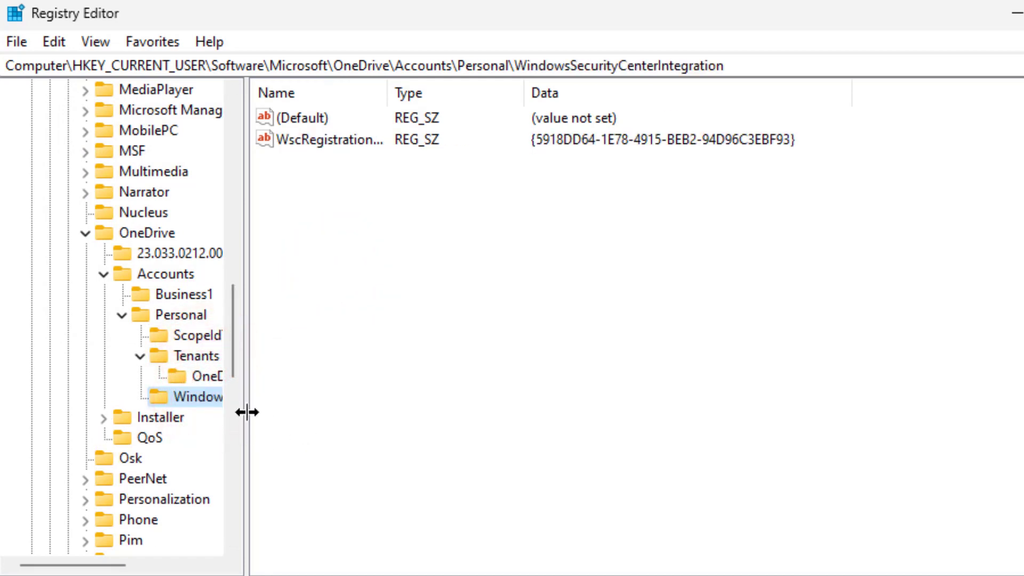
left_click(201, 400)
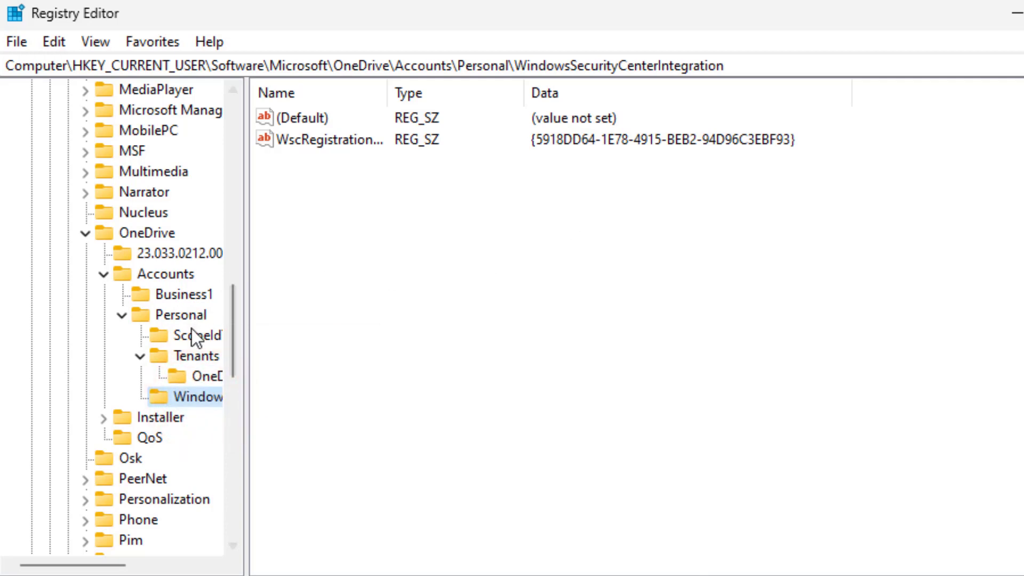
- Collapse the Microsoft, Software and HKEY_CURRENT_USER branches of the registry tree
scroll(166, 331, "up", 10)
scroll(76, 288, "up", 3)
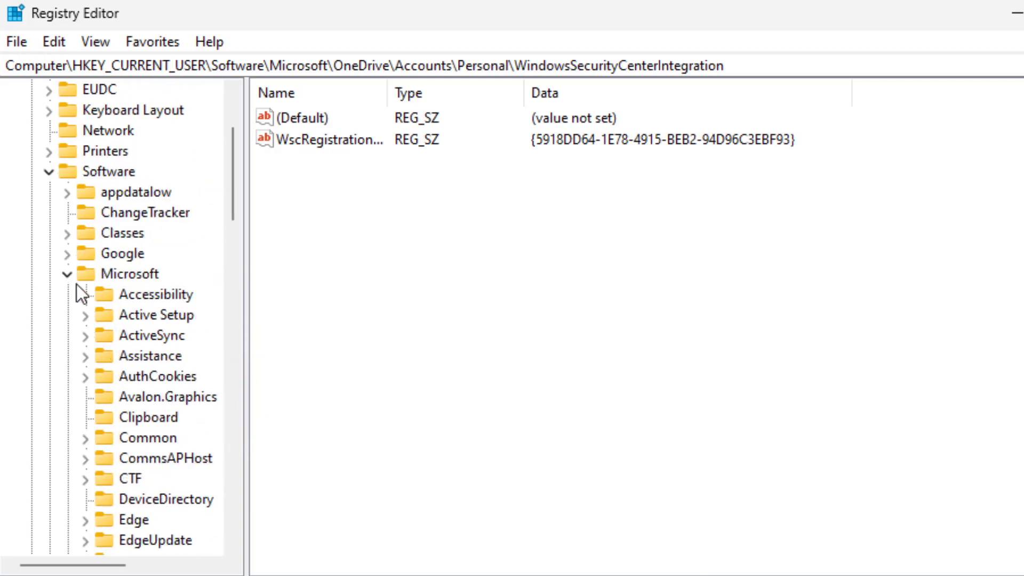
left_click(67, 275)
left_click(51, 234)
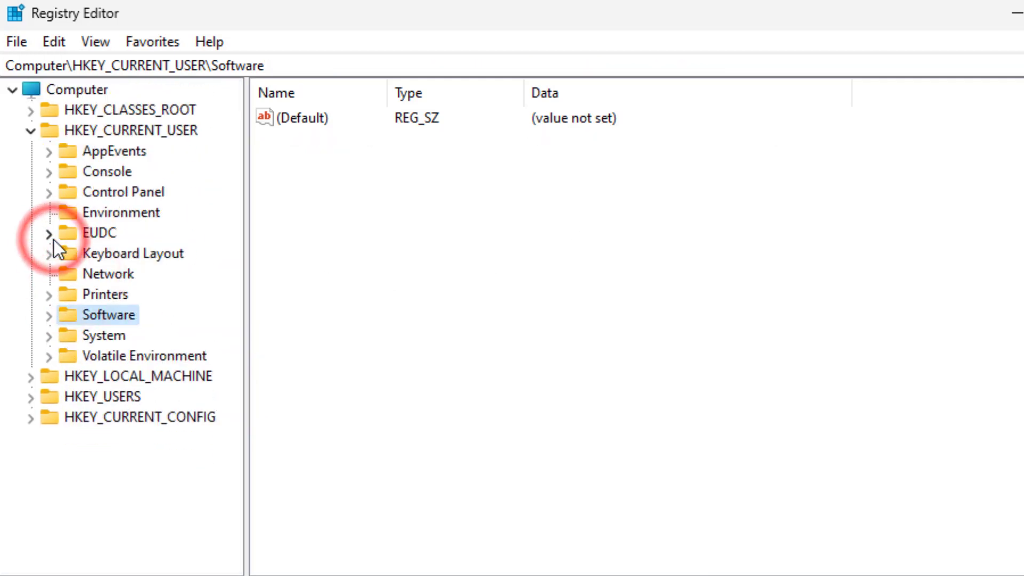
left_click(31, 131)
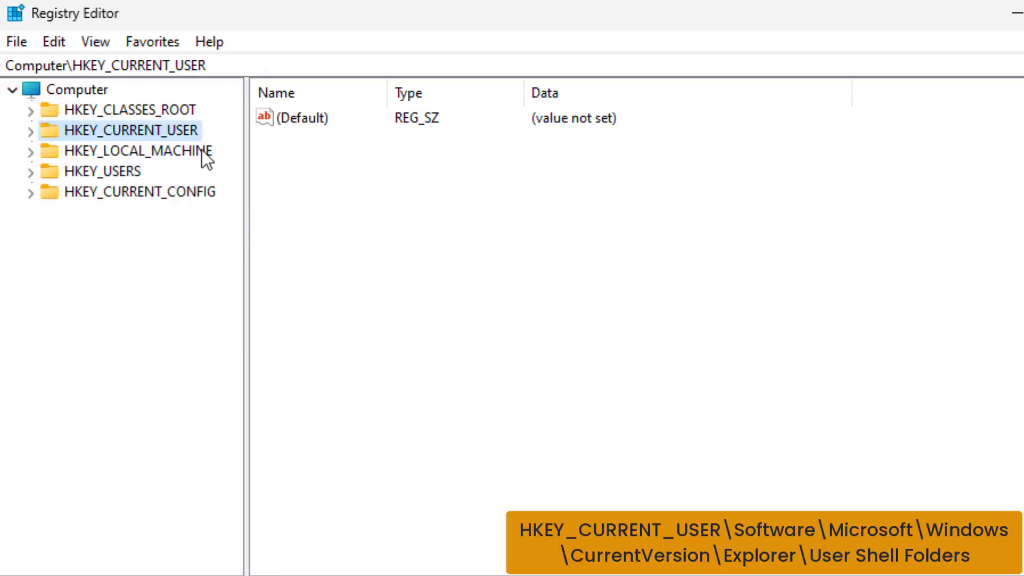
- Expand HKEY_CURRENT_USER\Software\Microsoft again in the registry tree
double_click(183, 132)
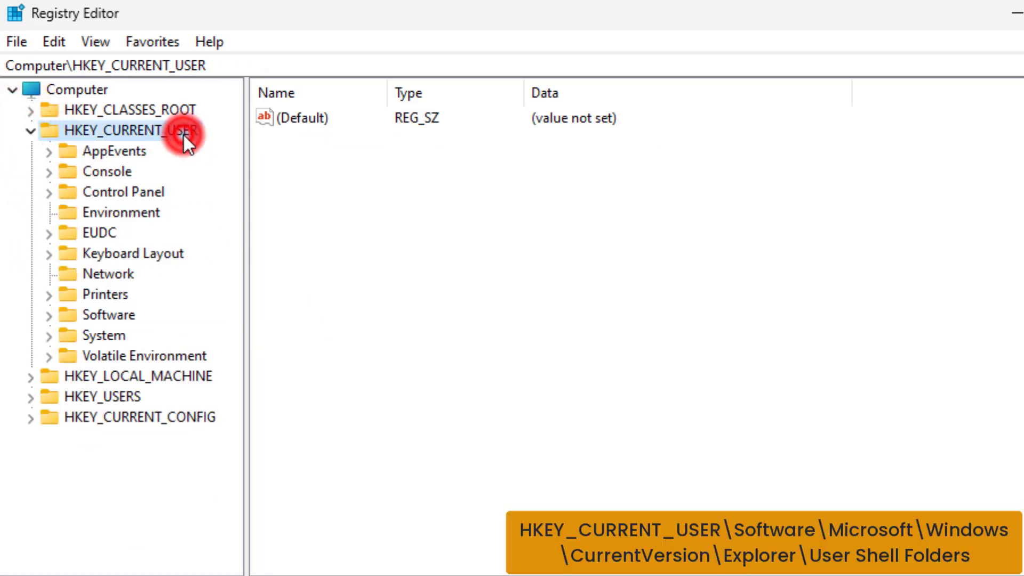
left_click(128, 318)
double_click(130, 315)
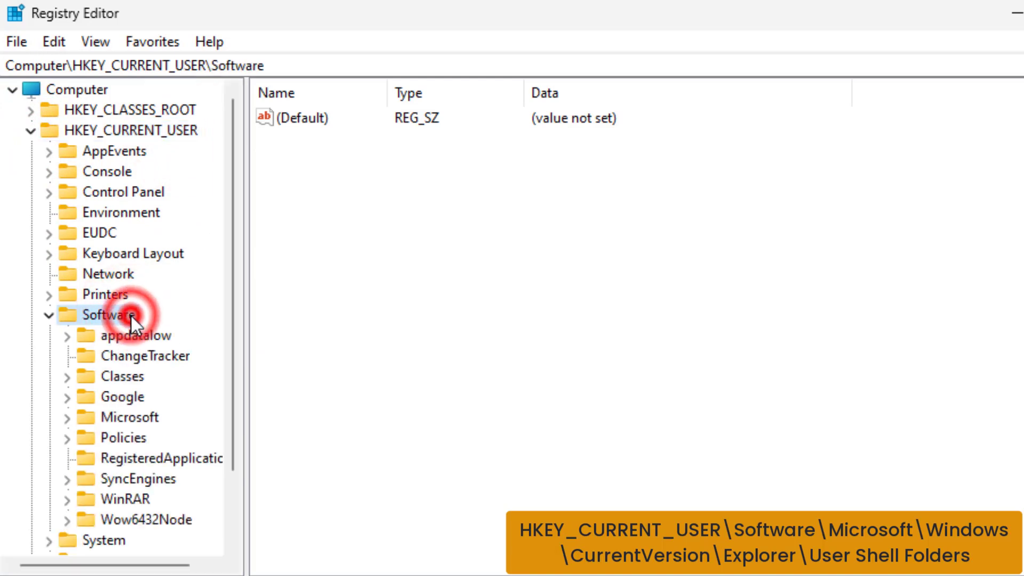
scroll(144, 346, "down", 2)
left_click(145, 337)
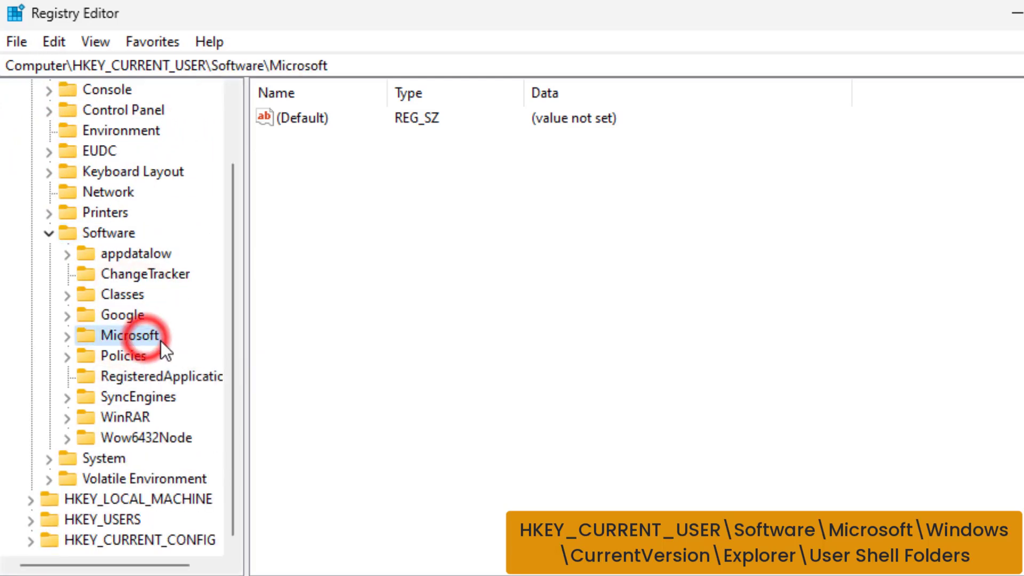
double_click(159, 341)
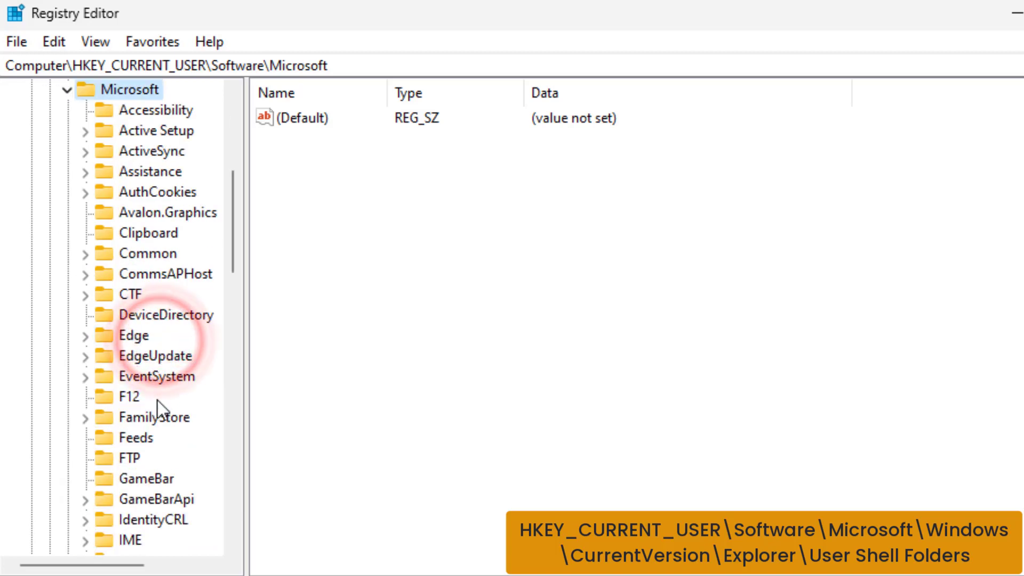
- Expand Windows\CurrentVersion under the Microsoft key and widen the key tree so longer key names fit
scroll(157, 401, "down", 18)
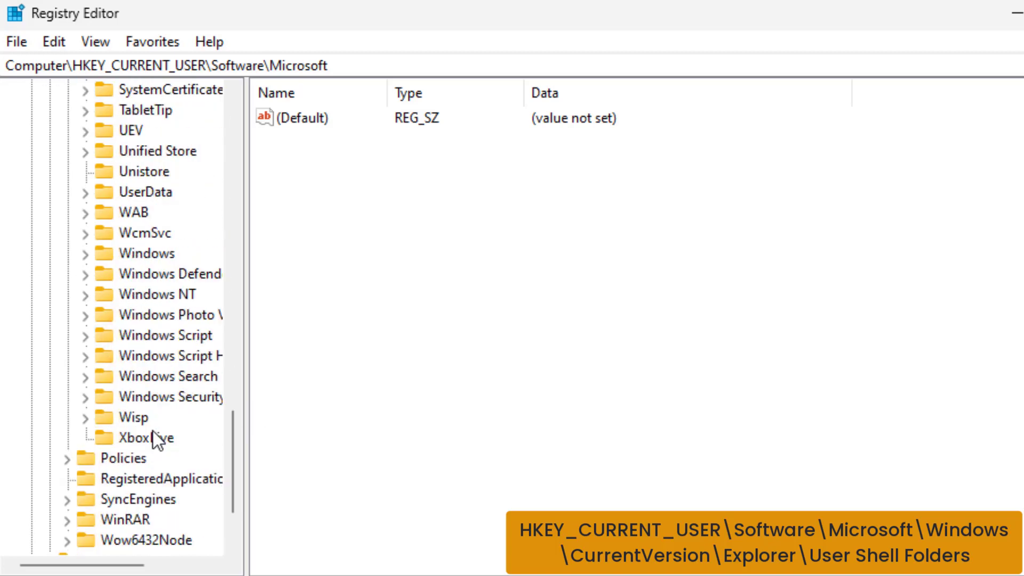
left_click(158, 255)
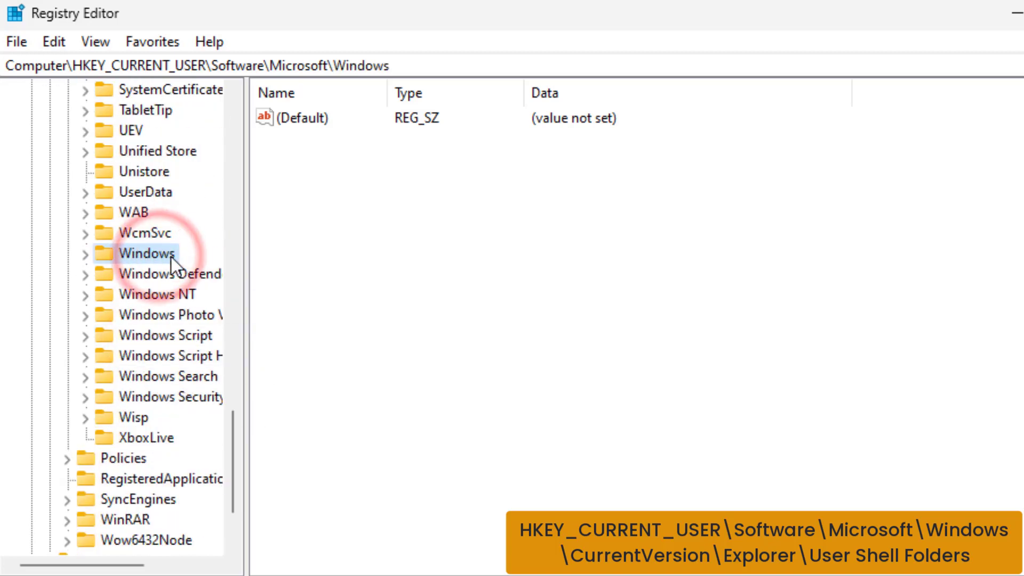
double_click(169, 255)
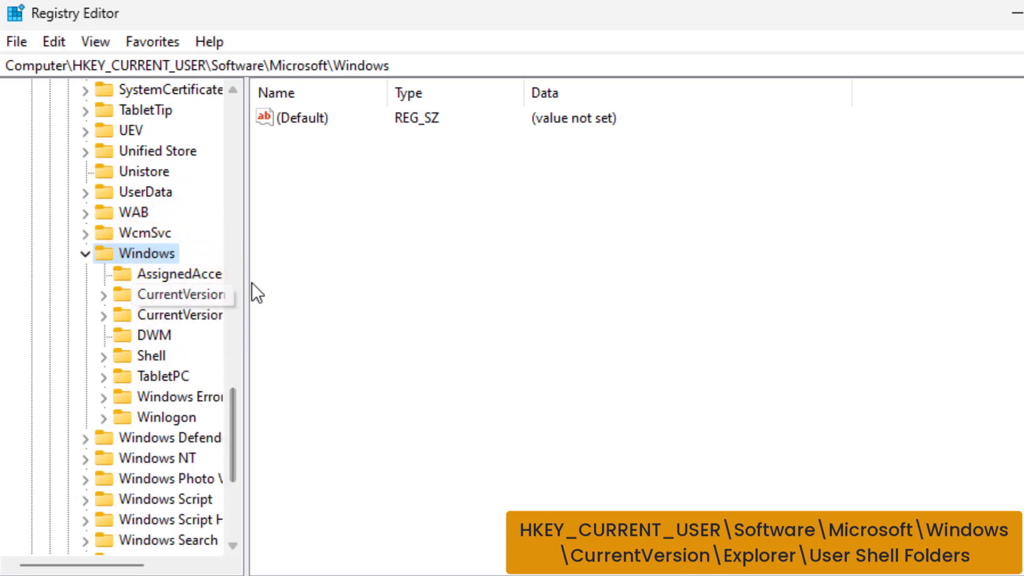
left_click_drag(247, 282, 290, 294)
left_click(215, 297)
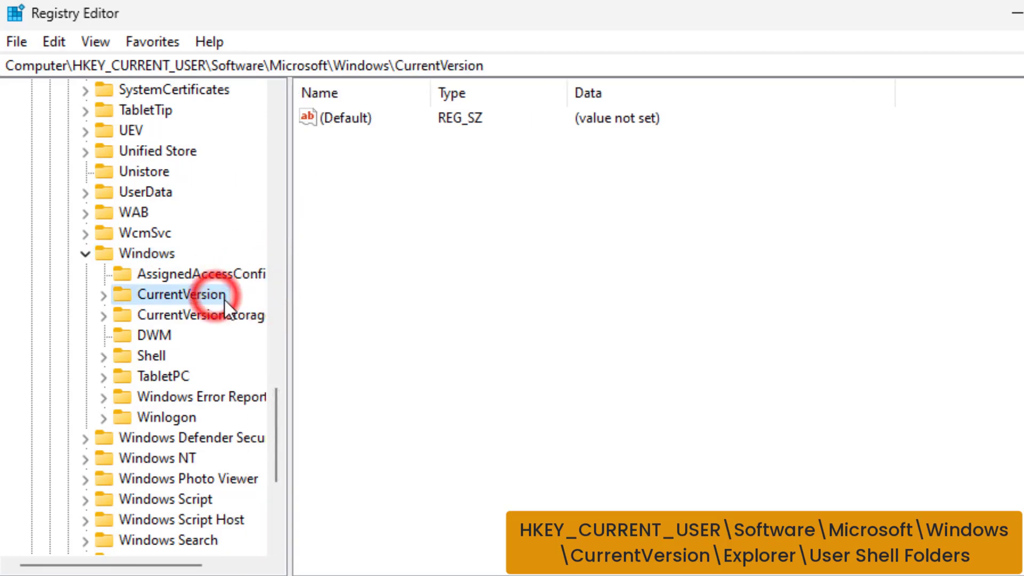
double_click(225, 300)
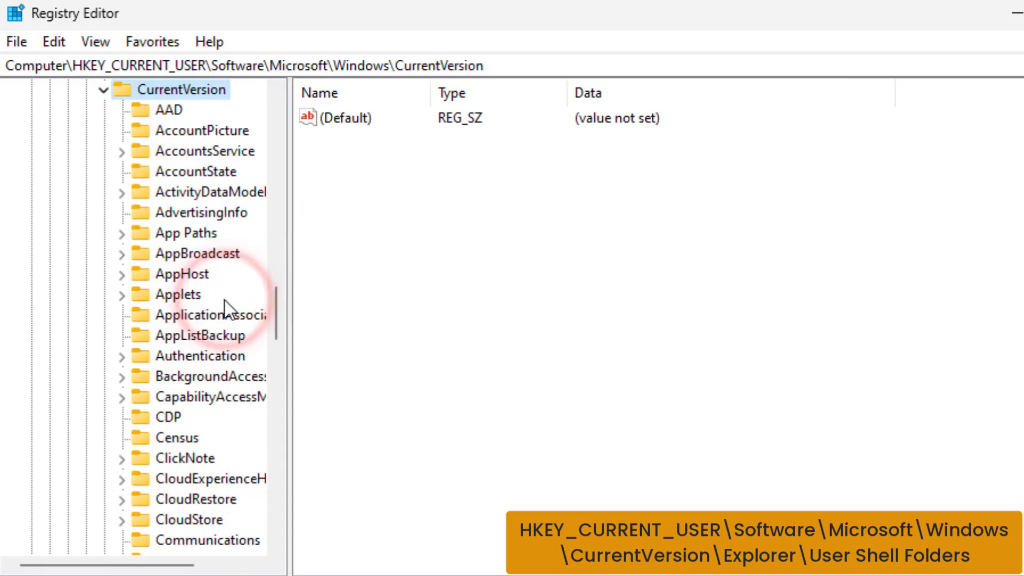
- Expand Explorer under CurrentVersion, widen the key tree further, and open the User Shell Folders key to show its values
scroll(225, 305, "down", 4)
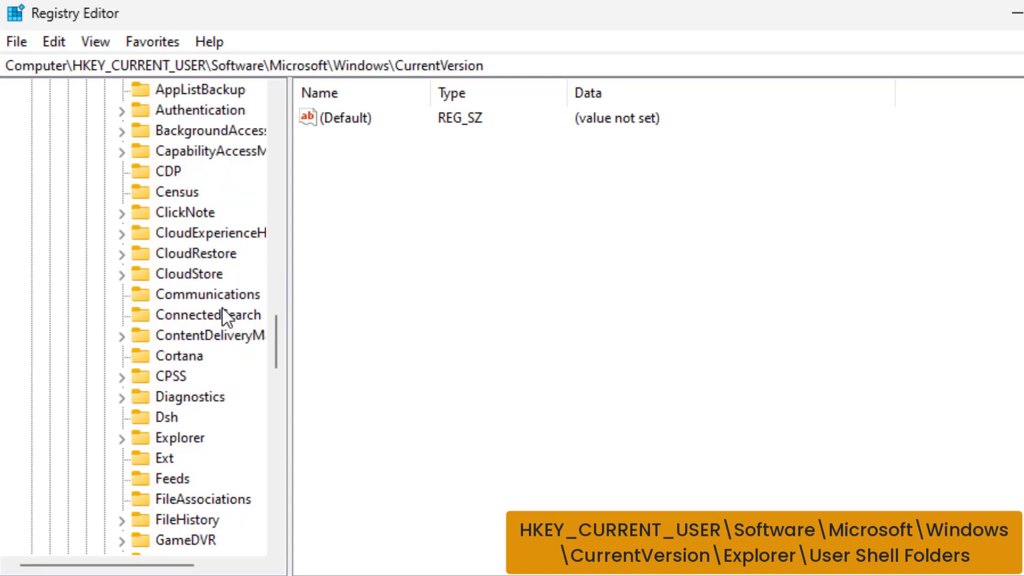
scroll(221, 309, "down", 2)
left_click(187, 315)
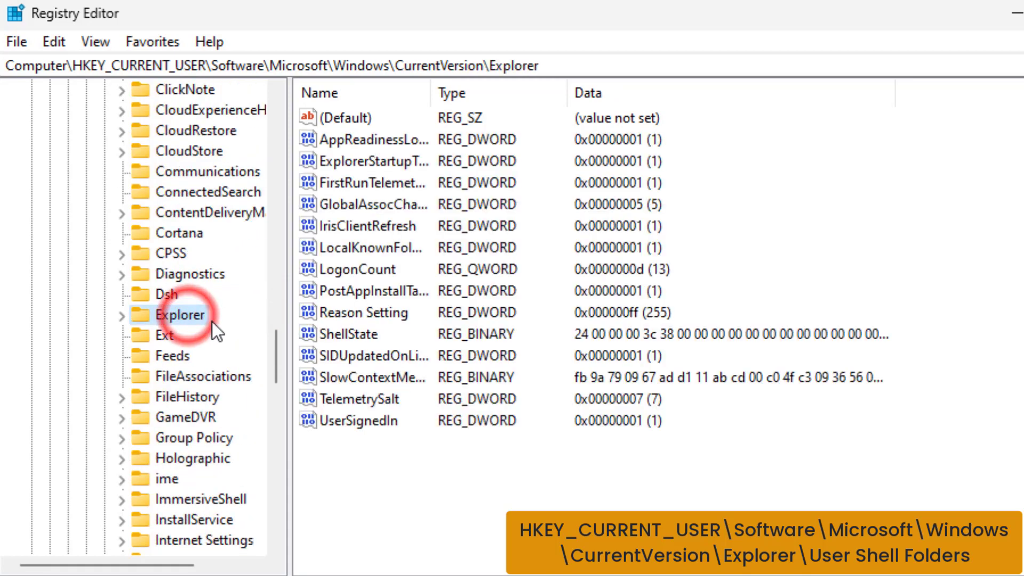
left_click(201, 317)
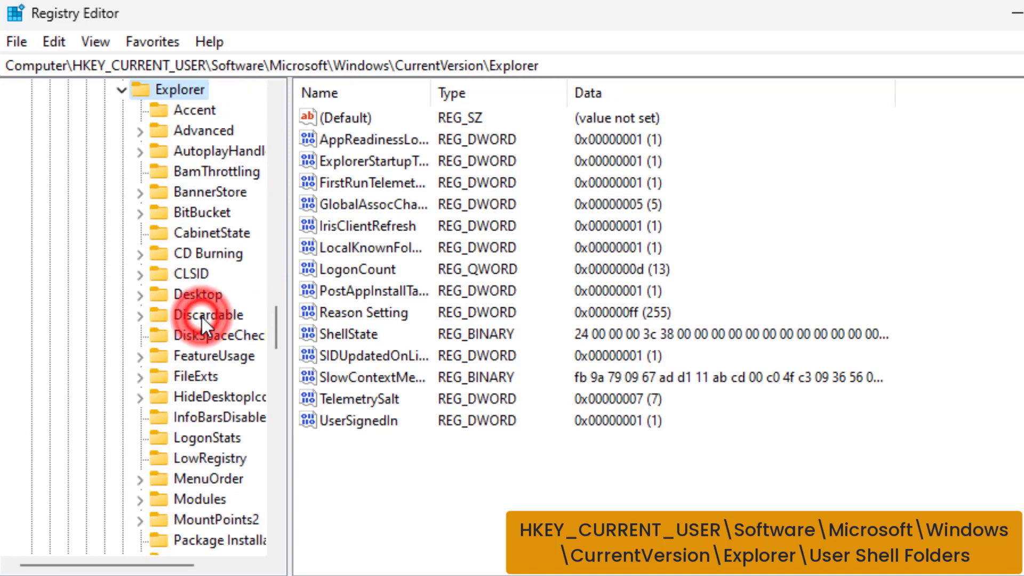
scroll(204, 334, "down", 5)
scroll(204, 334, "down", 5)
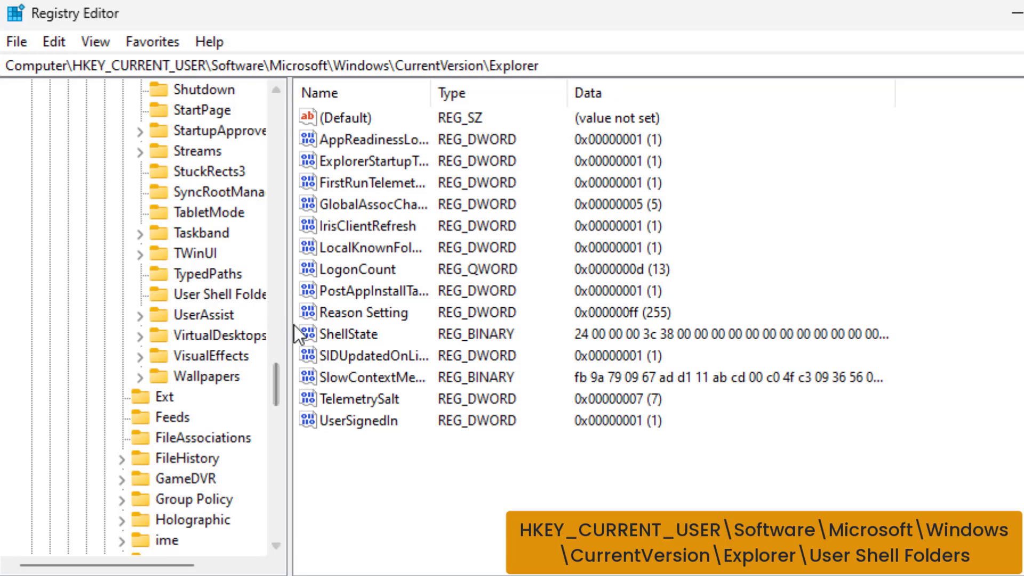
left_click_drag(289, 325, 353, 327)
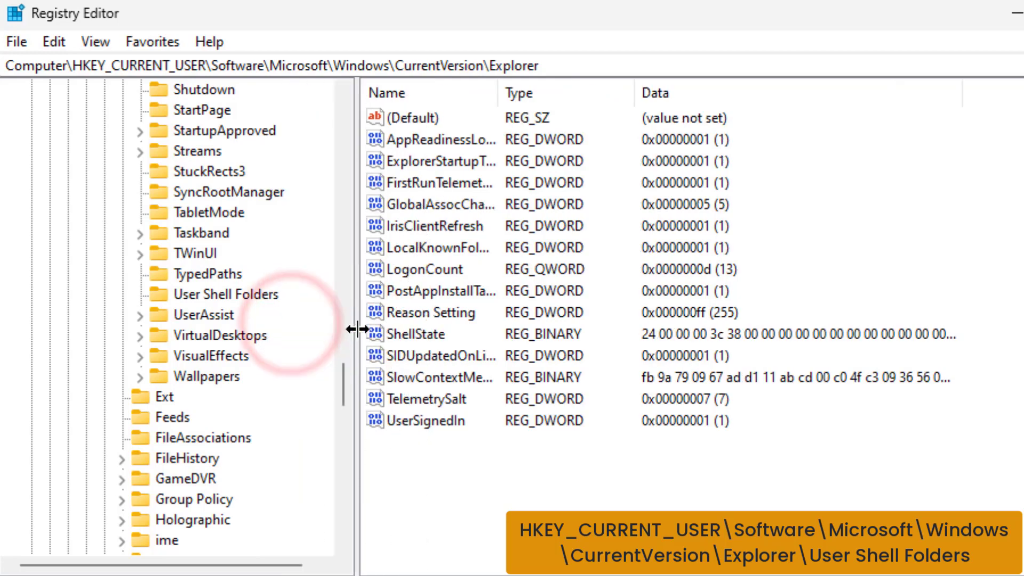
left_click(268, 297)
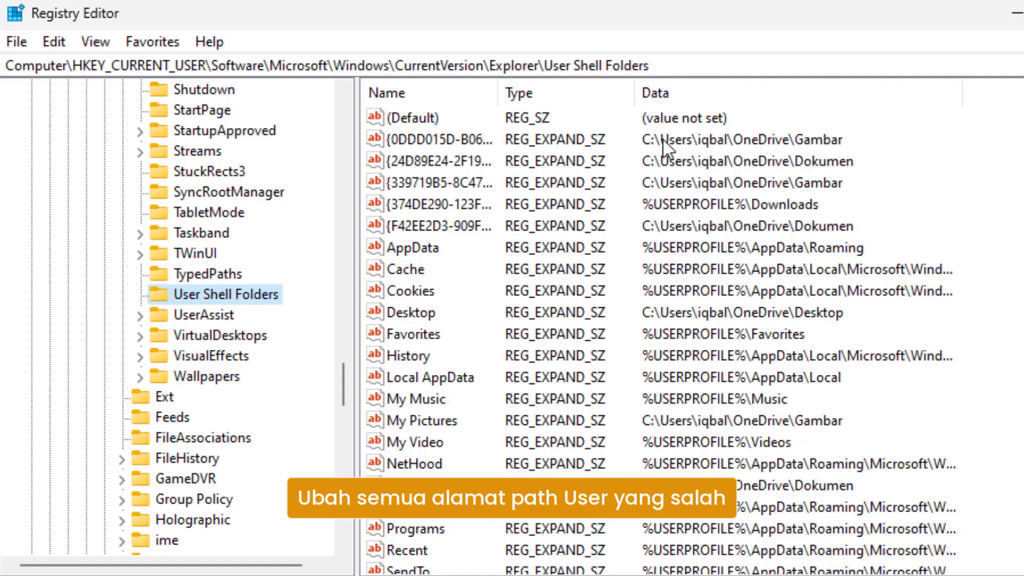
double_click(486, 137)
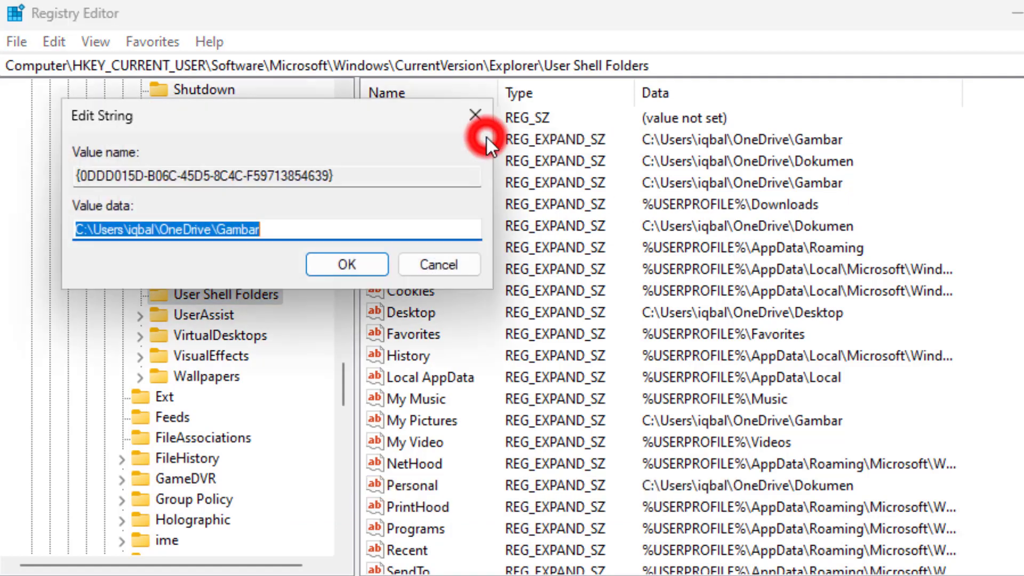
left_click(155, 231)
key("BackSpace")
key("BackSpace")
key("BackSpace")
key("BackSpace")
key("BackSpace")
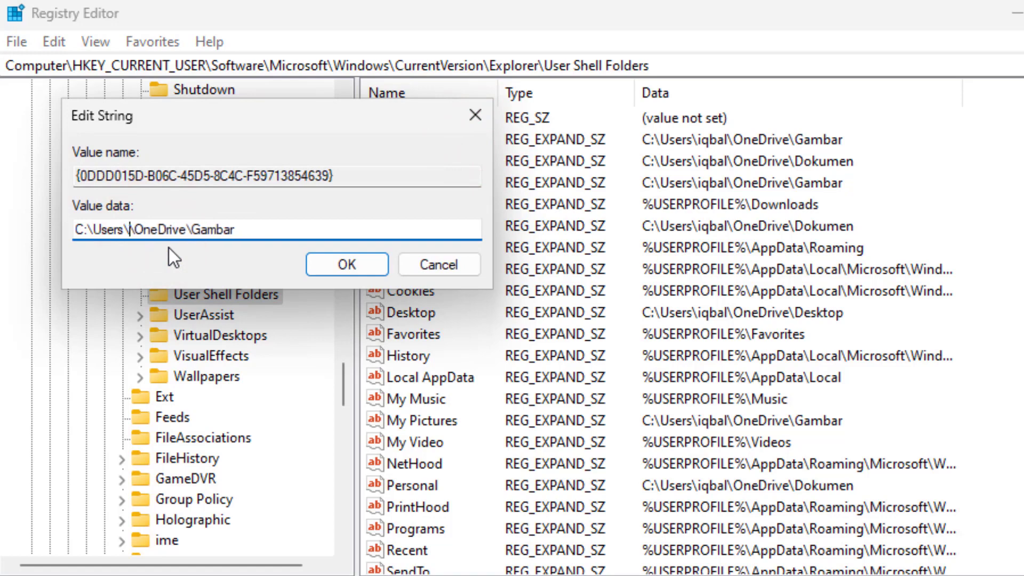
type("Boy")
left_click(347, 264)
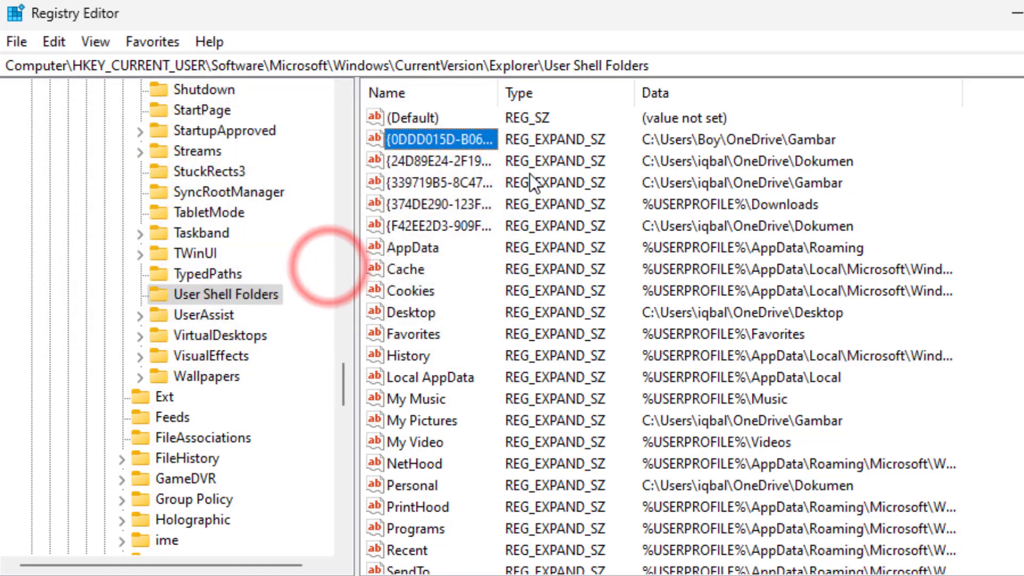
- Set the data of the value {24D89E24-2F19-4534-9DDE-6A6671FBB8FE} to C:\Users\Boy\OneDrive\Dokumen
double_click(435, 161)
left_click(154, 230)
key("BackSpace")
key("BackSpace")
key("BackSpace")
key("BackSpace")
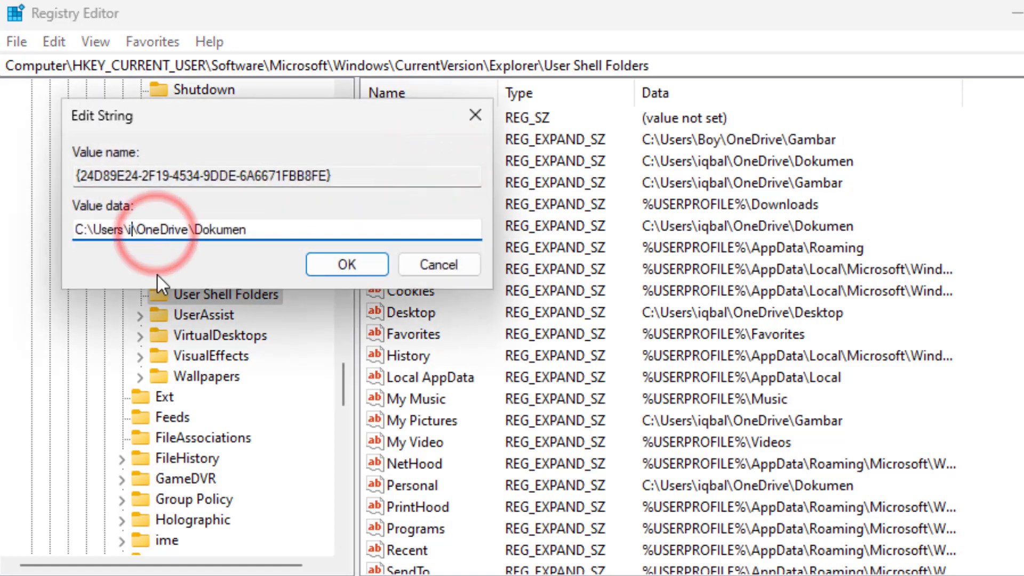
key("BackSpace")
type("Boy")
left_click(352, 262)
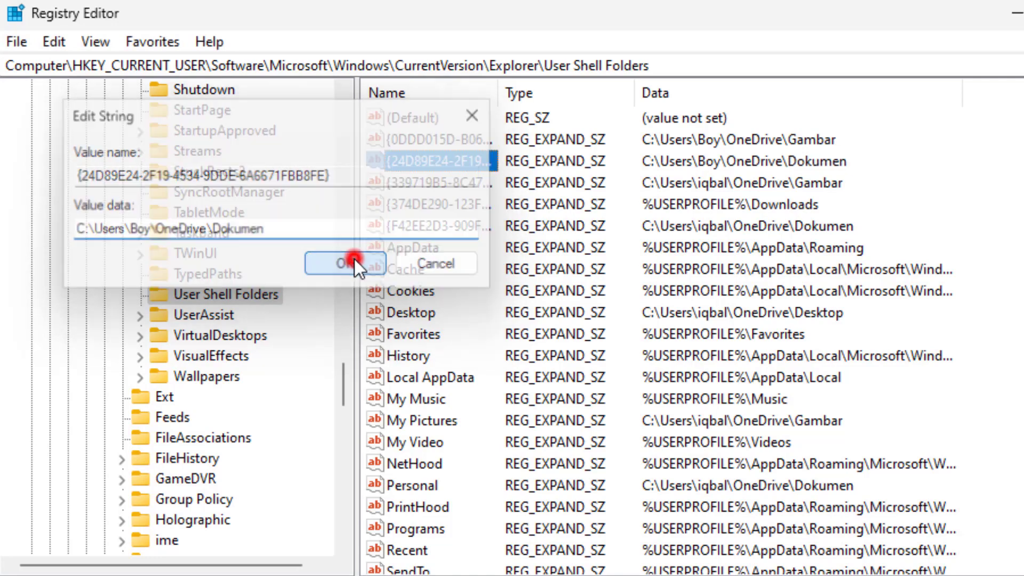
- Set the data of the value {339719B5-8C47-4894-94C2-D8F77ADD44A6} to C:\Users\Boy\OneDrive\Gambar
double_click(439, 183)
left_click(155, 230)
key("BackSpace")
key("BackSpace")
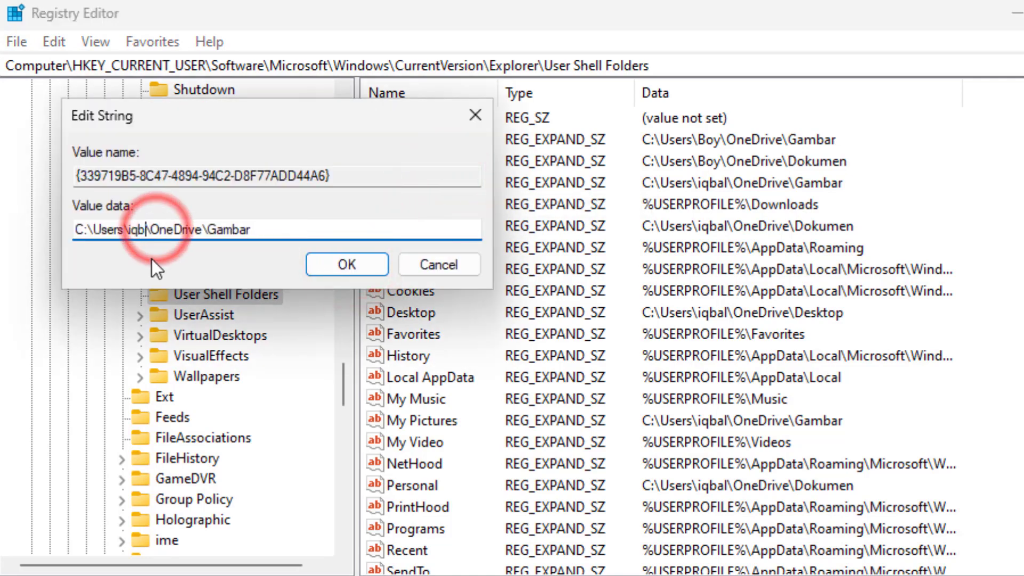
key("BackSpace")
key("BackSpace")
key("BackSpace")
type("Boy")
key("Return")
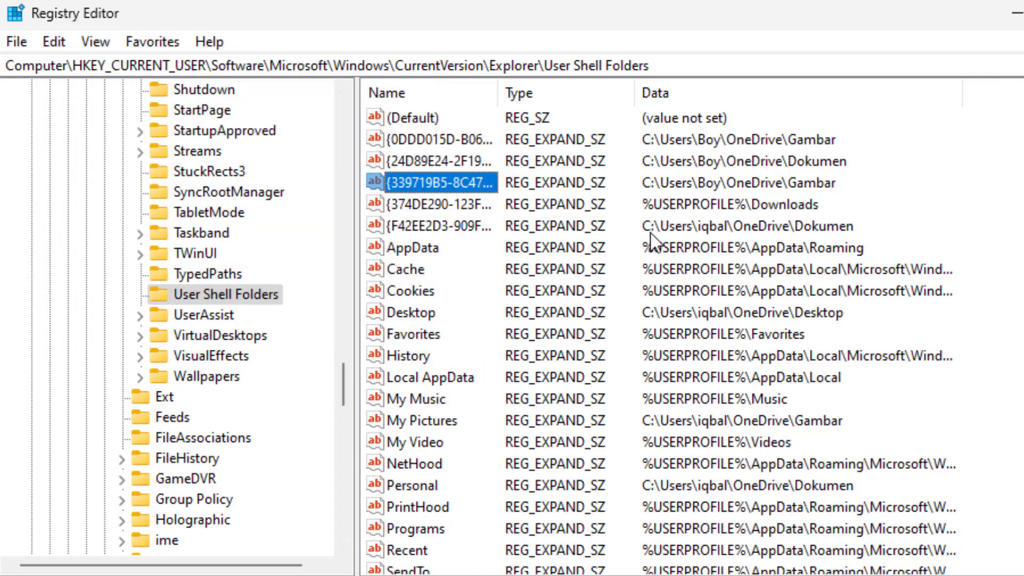
- Set the data of the value {F42EE2D3-909F-4907-8871-4C22FC0BF756} to C:\Users\Boy\OneDrive\Dokumen
double_click(450, 225)
left_click(155, 229)
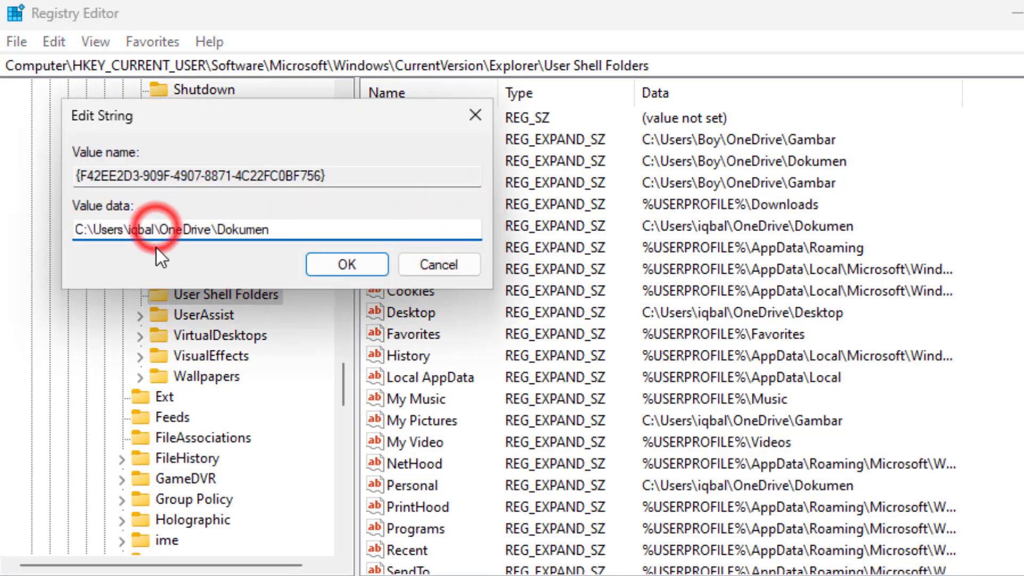
key("BackSpace")
key("BackSpace")
key("BackSpace")
key("BackSpace")
key("BackSpace")
type("Boy")
key("Return")
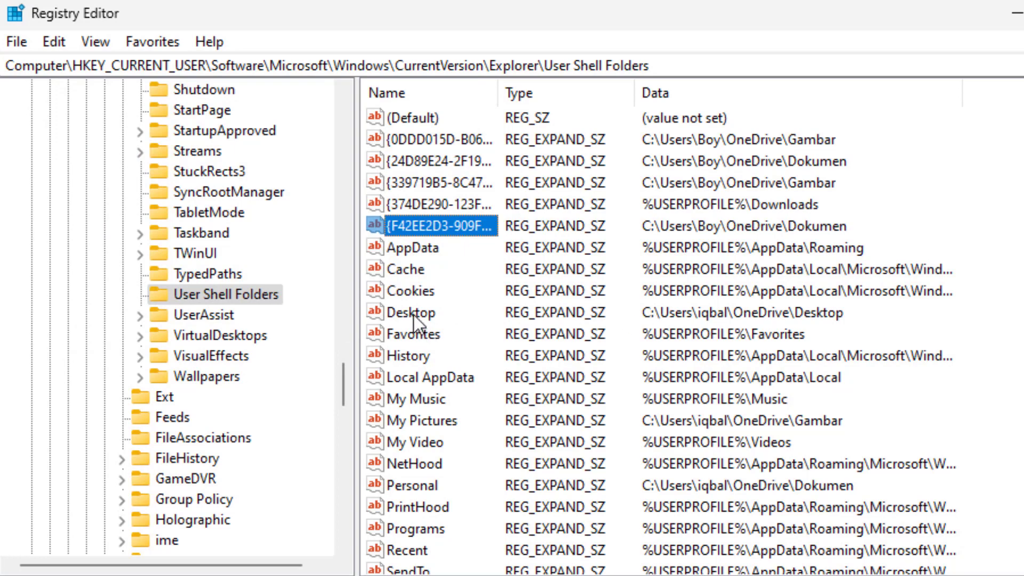
- Set the data of the Desktop value in User Shell Folders to C:\Users\Boy\OneDrive\Desktop
double_click(414, 315)
left_click(153, 229)
key("BackSpace")
key("BackSpace")
key("BackSpace")
key("BackSpace")
key("BackSpace")
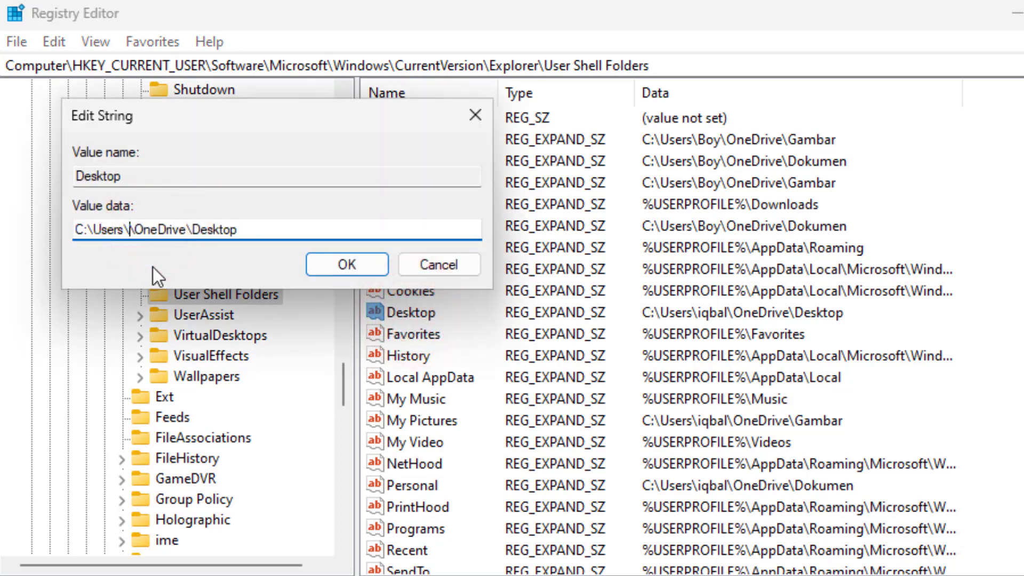
type("Boy")
key("Return")
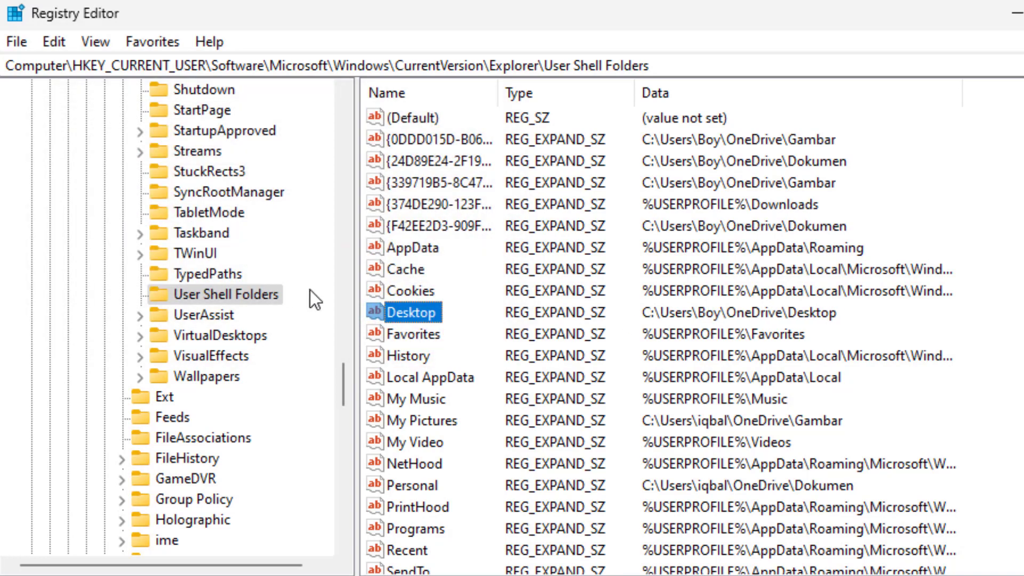
- Set the data of the My Pictures value in User Shell Folders to C:\Users\Boy\OneDrive\Gambar
double_click(423, 418)
left_click(156, 229)
key("BackSpace")
key("BackSpace")
key("BackSpace")
key("BackSpace")
key("BackSpace")
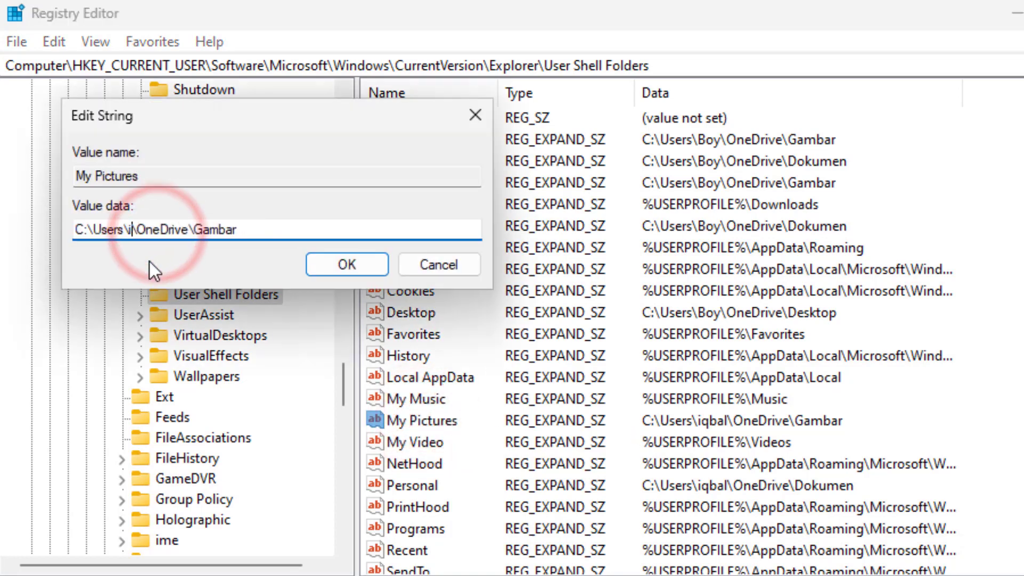
type("Boy")
key("Return")
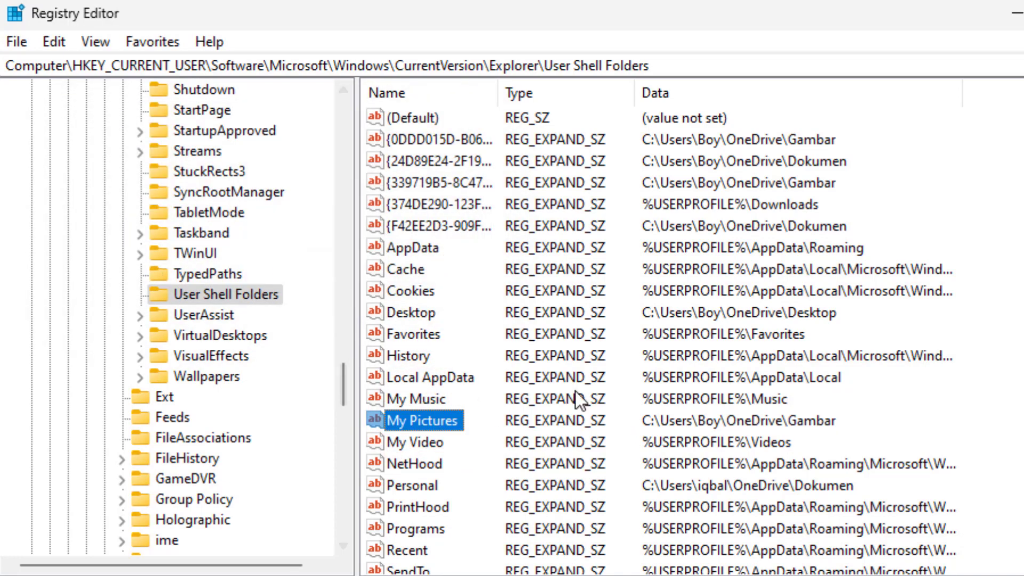
- Set the data of the Personal value in User Shell Folders to C:\Users\Boy\OneDrive\Dokumen
scroll(610, 447, "down", 2)
left_click(414, 399)
double_click(414, 399)
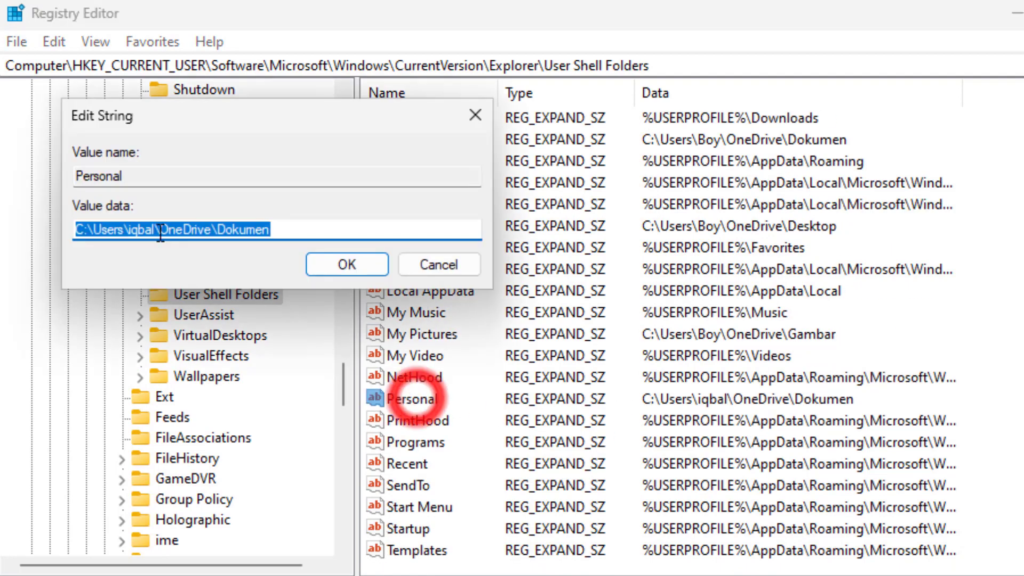
left_click(152, 229)
key("BackSpace")
key("BackSpace")
key("BackSpace")
key("BackSpace")
key("BackSpace")
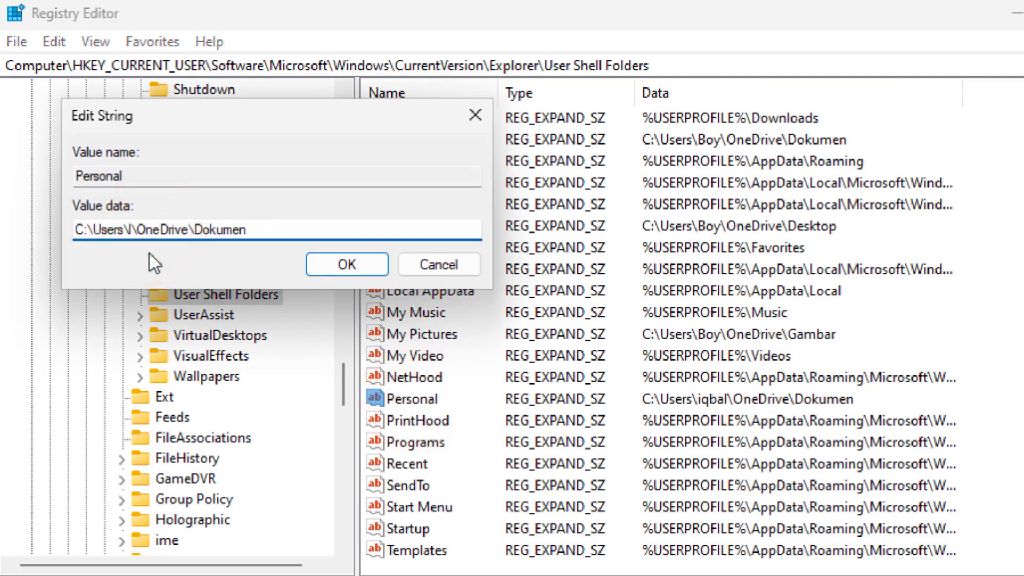
type("Boy")
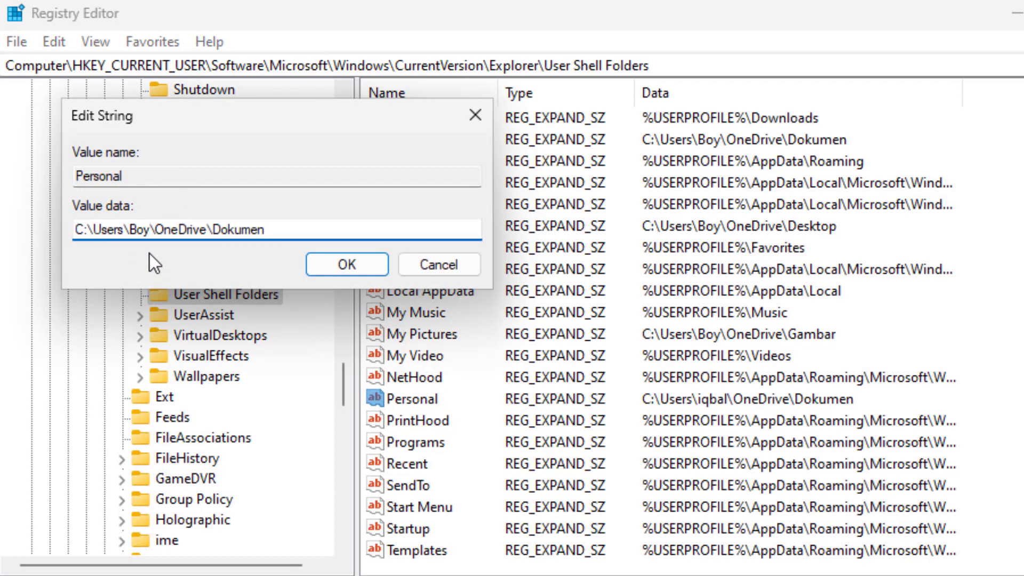
key("Return")
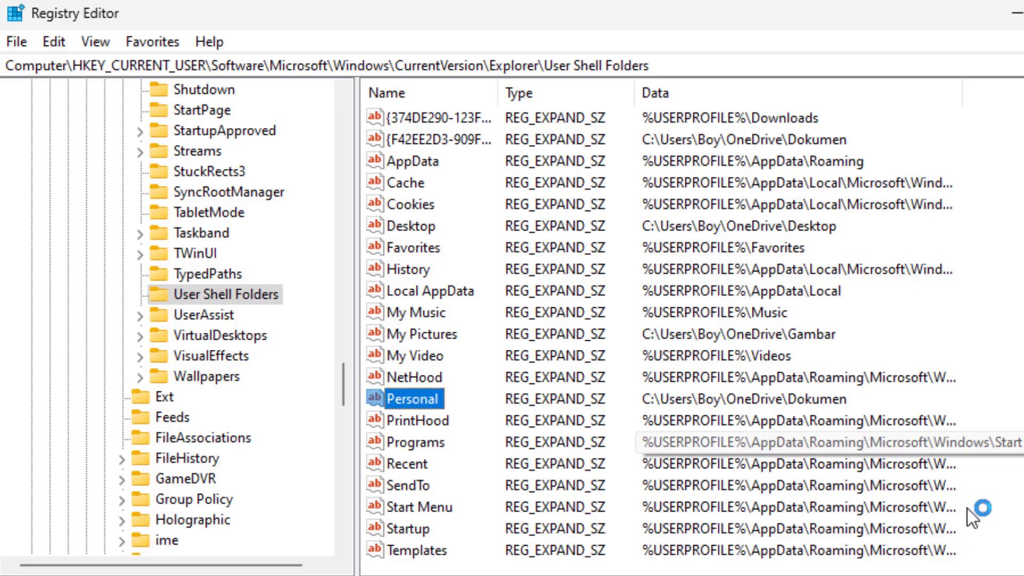
- Review the User Shell Folders list for remaining wrong user paths and close Registry Editor
scroll(967, 507, "up", 2)
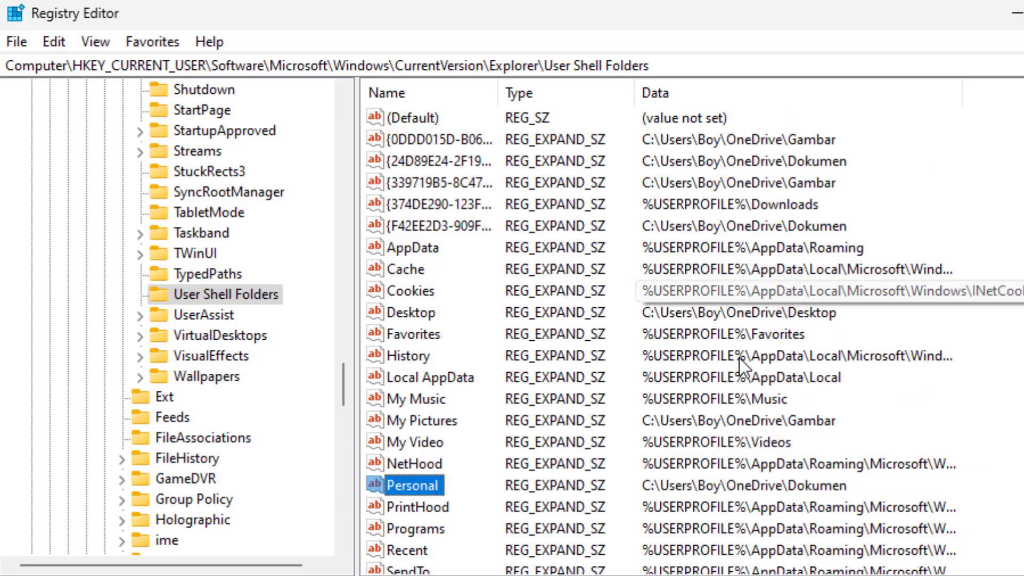
scroll(640, 347, "down", 2)
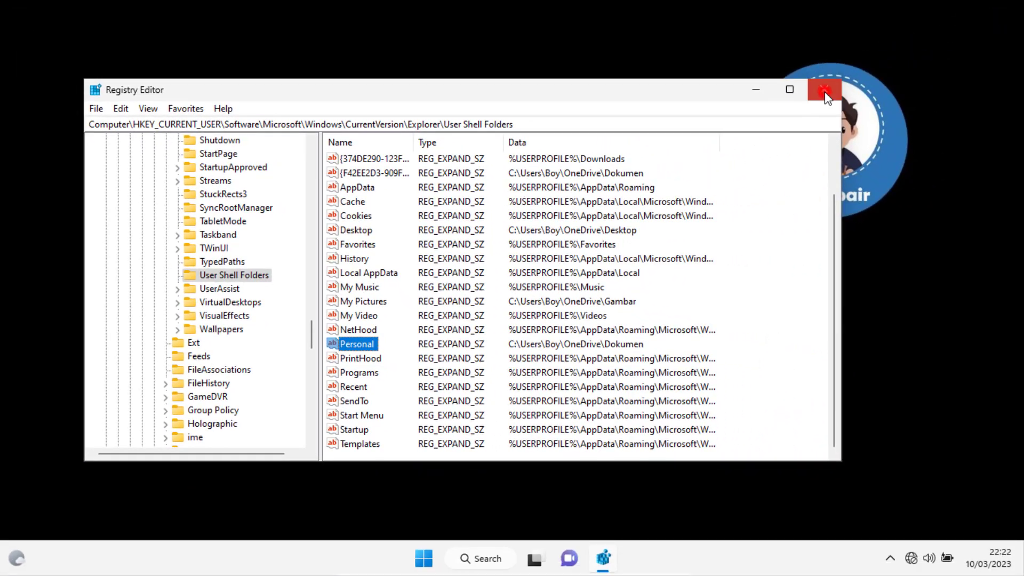
left_click(824, 90)
- Sign out of the current Windows account and sign back in to the IF Repair account
left_click(441, 559)
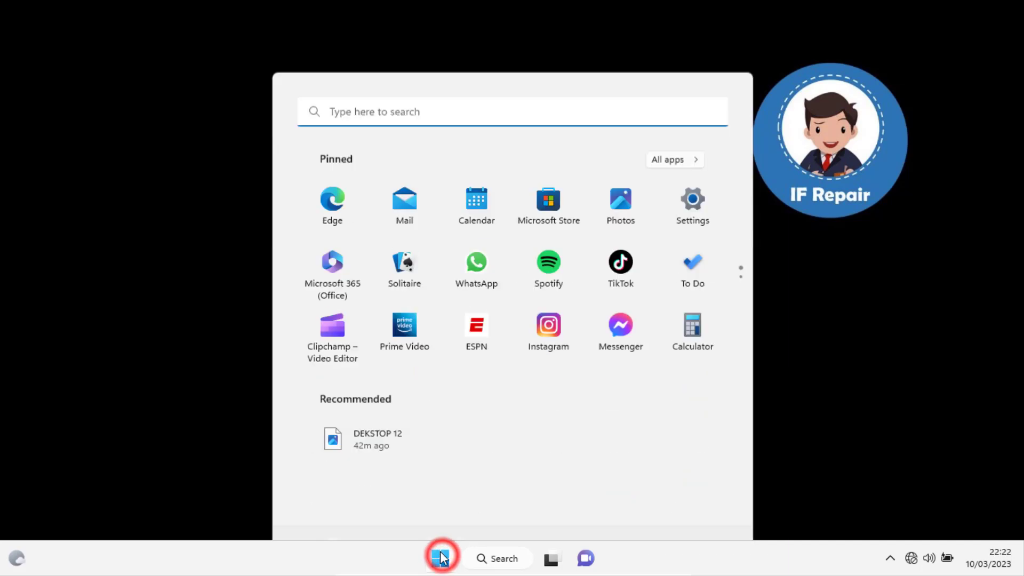
left_click(290, 446)
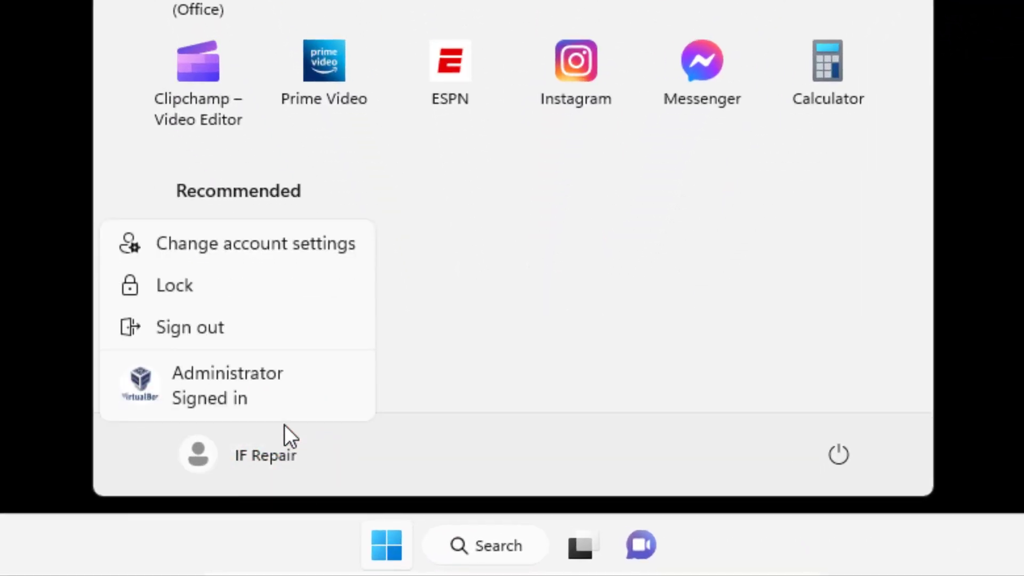
left_click(259, 336)
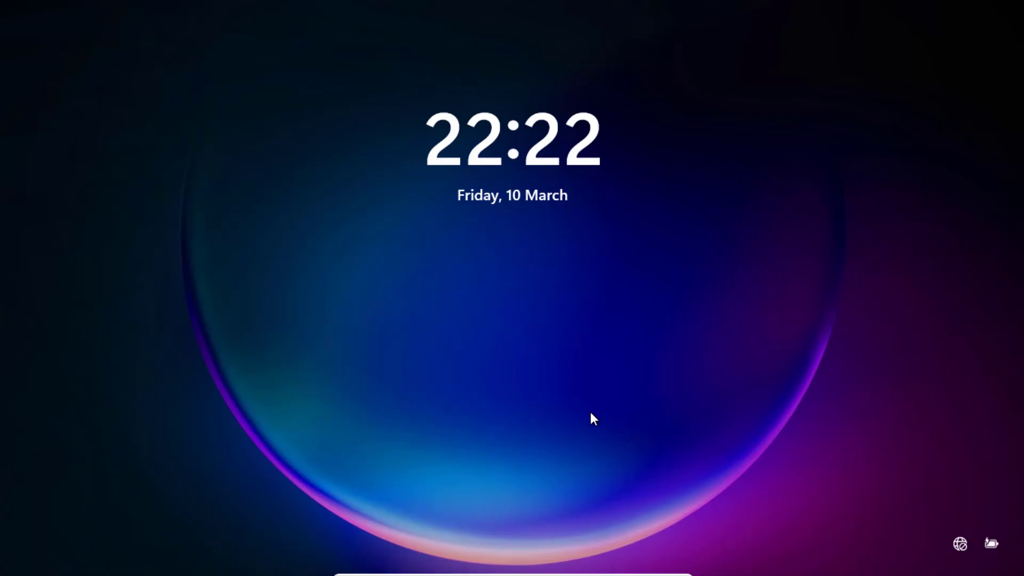
left_click(591, 414)
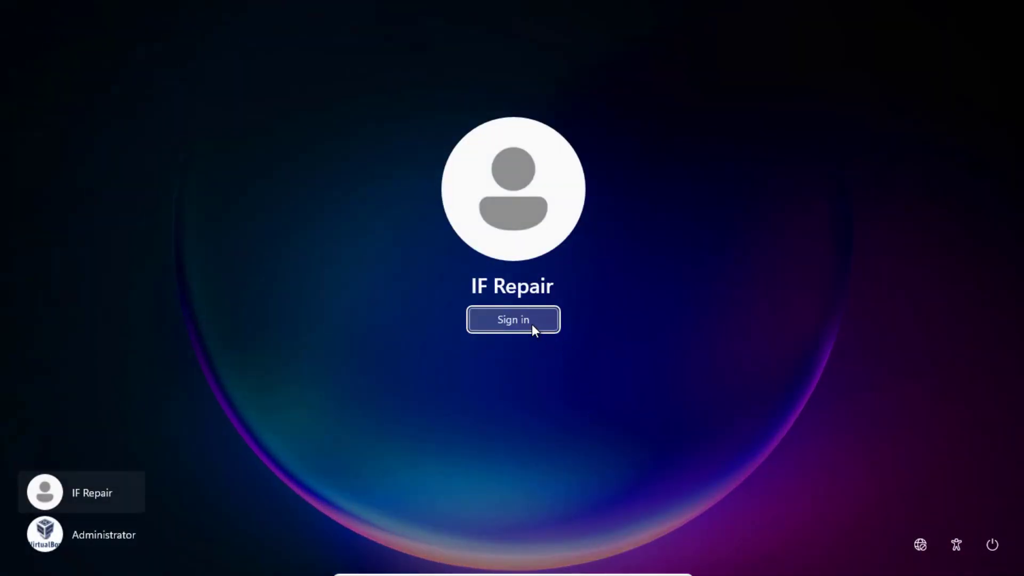
left_click(532, 324)
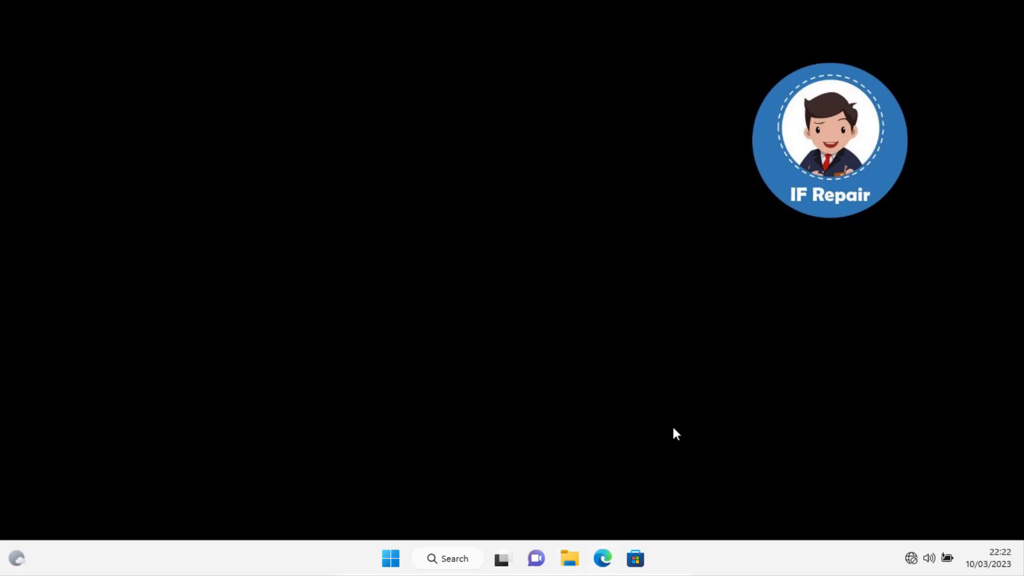
- Check in File Explorer that the Desktop, Downloads, Documents, Pictures, Music and Videos folders open, and close the window
left_click(580, 560)
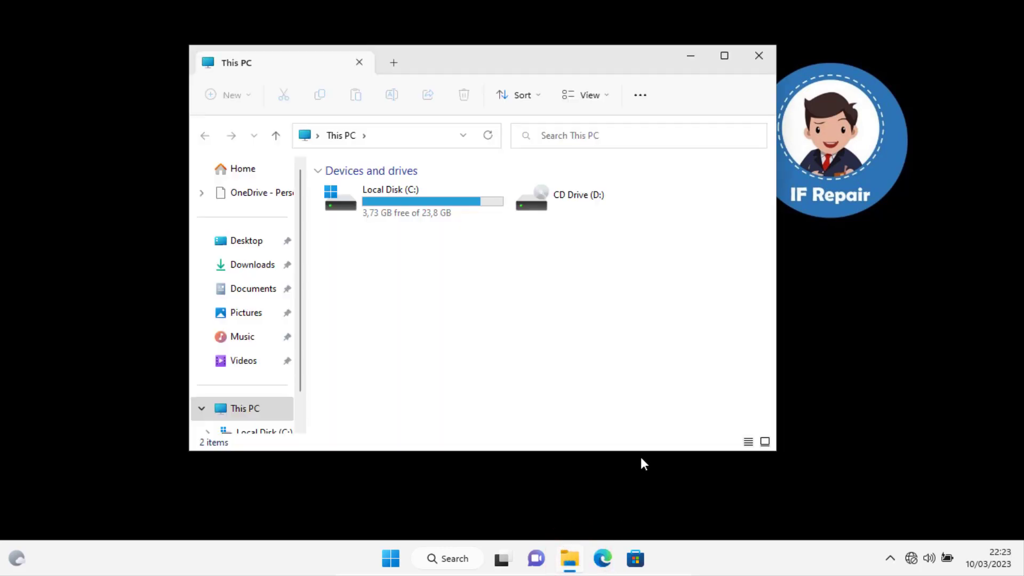
left_click(241, 363)
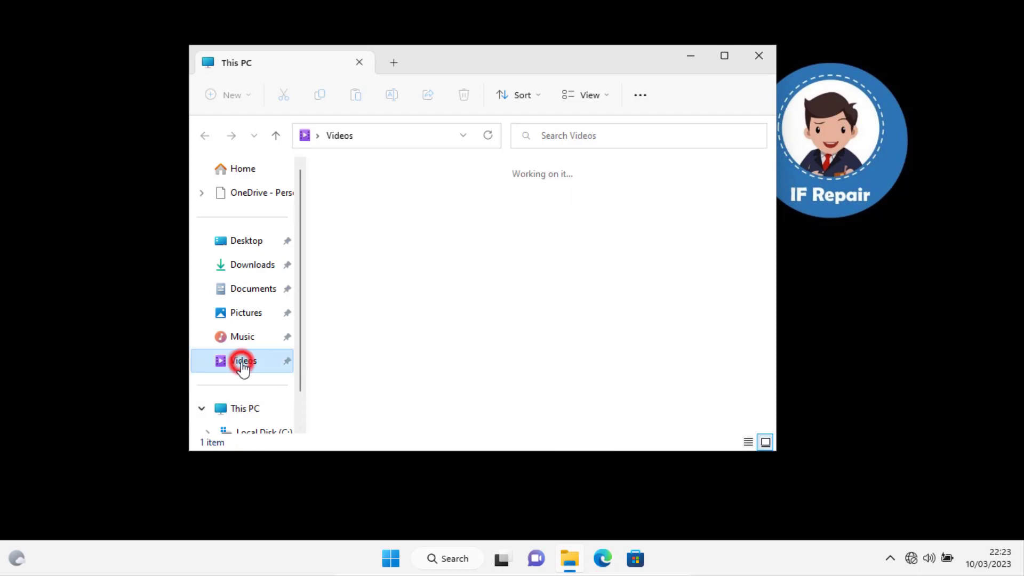
left_click(249, 338)
left_click(250, 312)
left_click(253, 287)
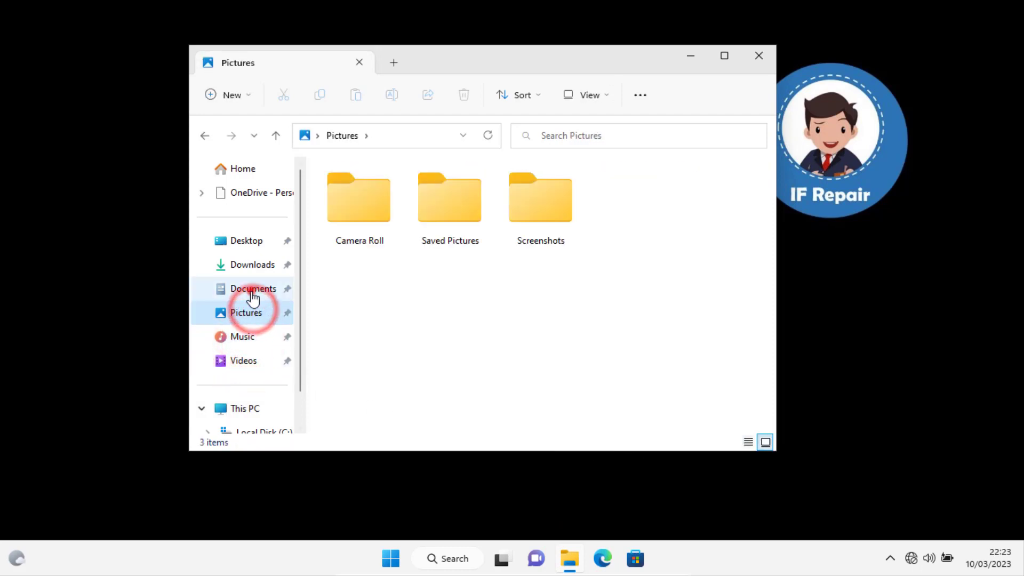
left_click(251, 265)
left_click(248, 240)
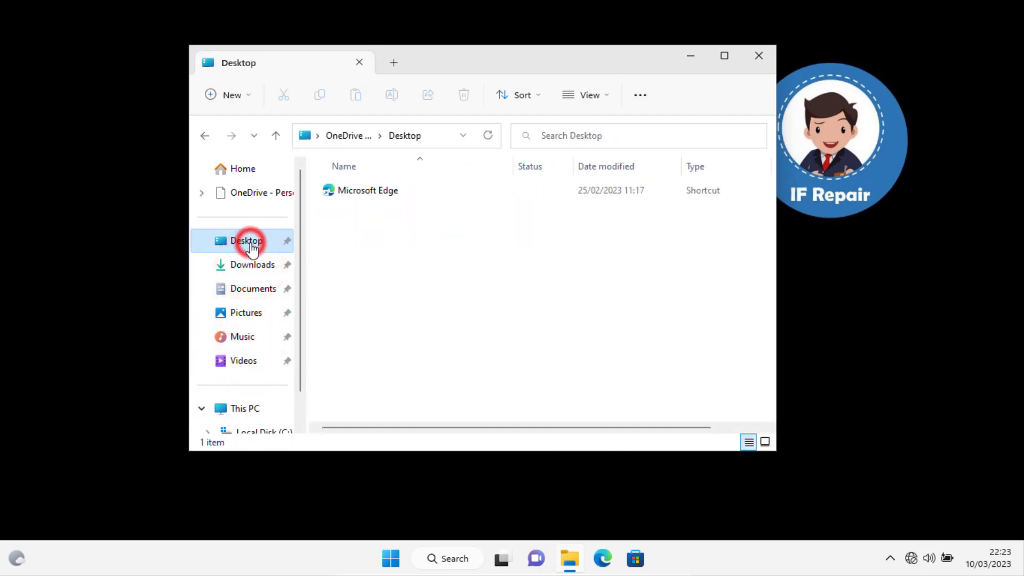
left_click(256, 265)
left_click(253, 288)
left_click(251, 313)
left_click(248, 336)
left_click(253, 361)
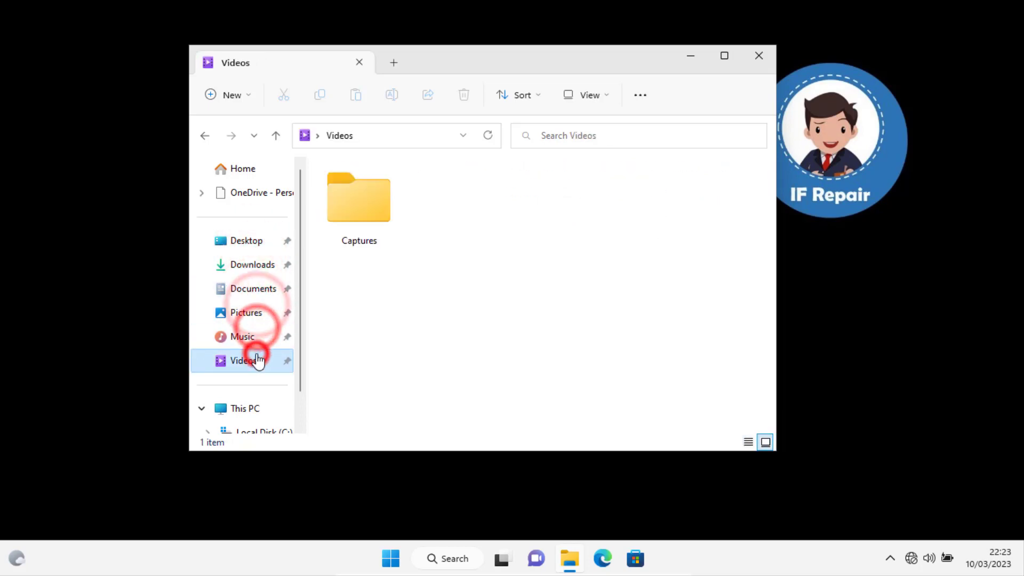
left_click(759, 56)
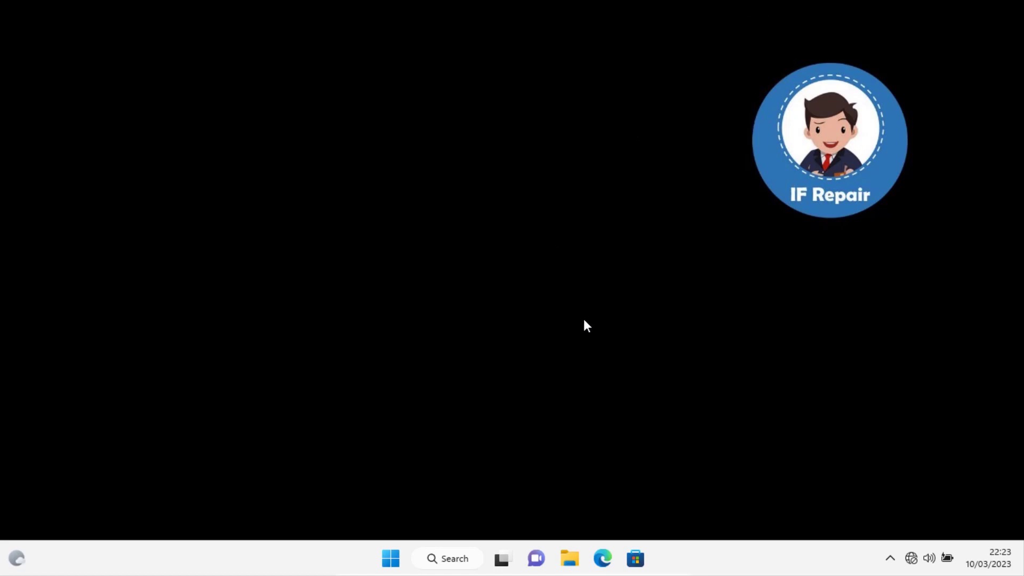
- Search for cmd, open Command Prompt to check the user profile path, and close it
left_click(391, 558)
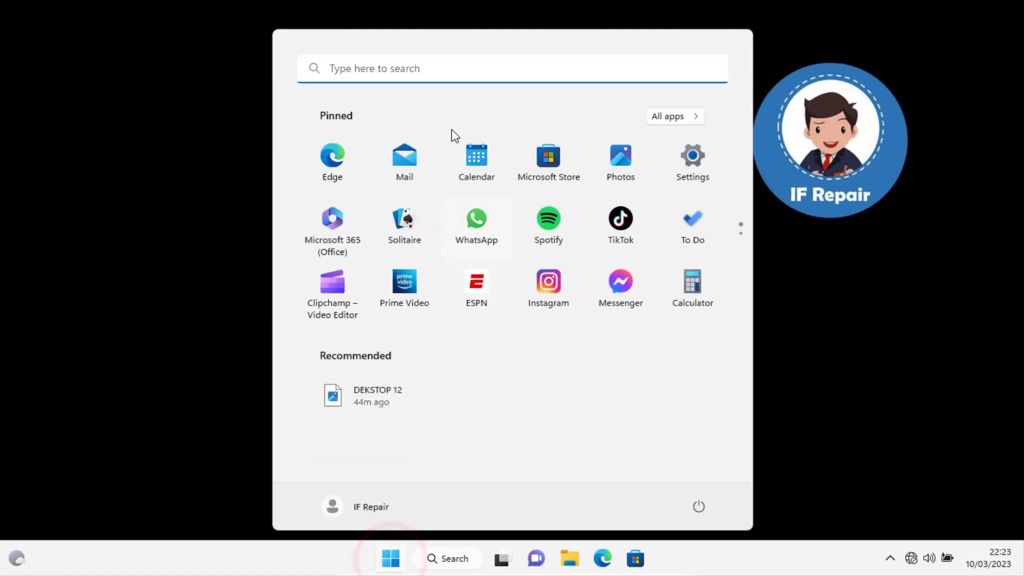
type("cmd")
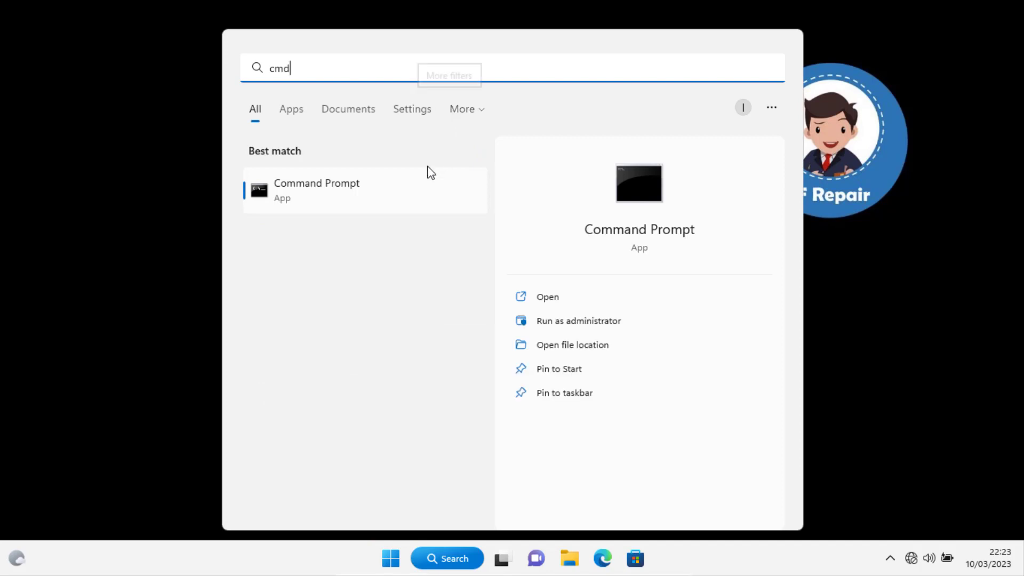
left_click(384, 194)
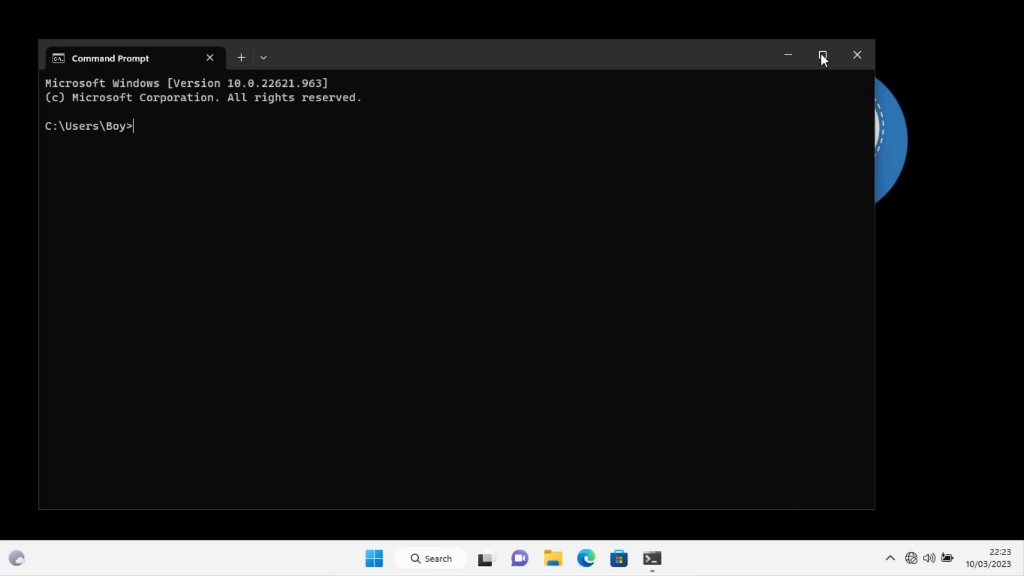
left_click(857, 53)
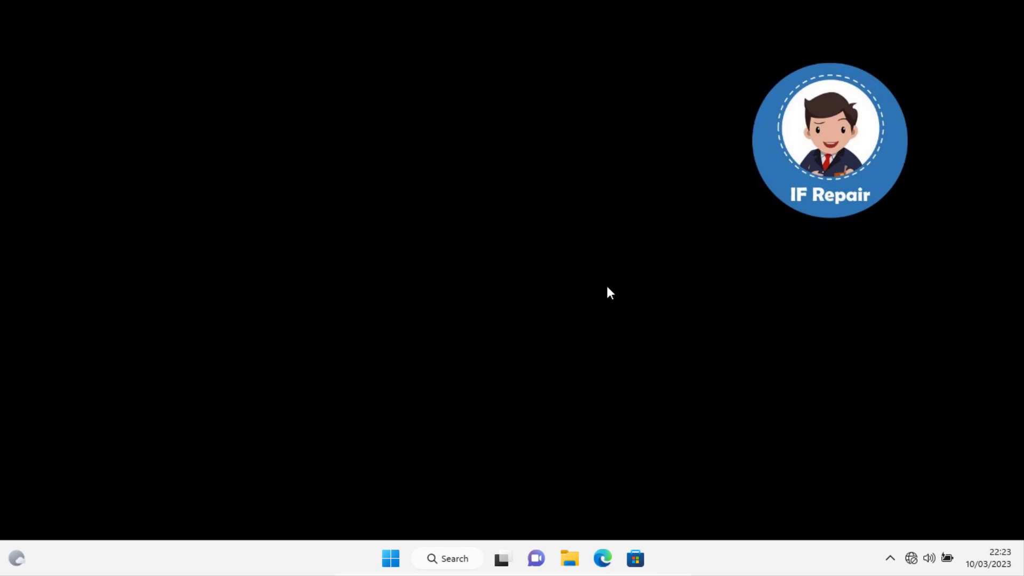
- Look in the IF Repair account's options for the Administrator account offered for switching, and close them
left_click(401, 560)
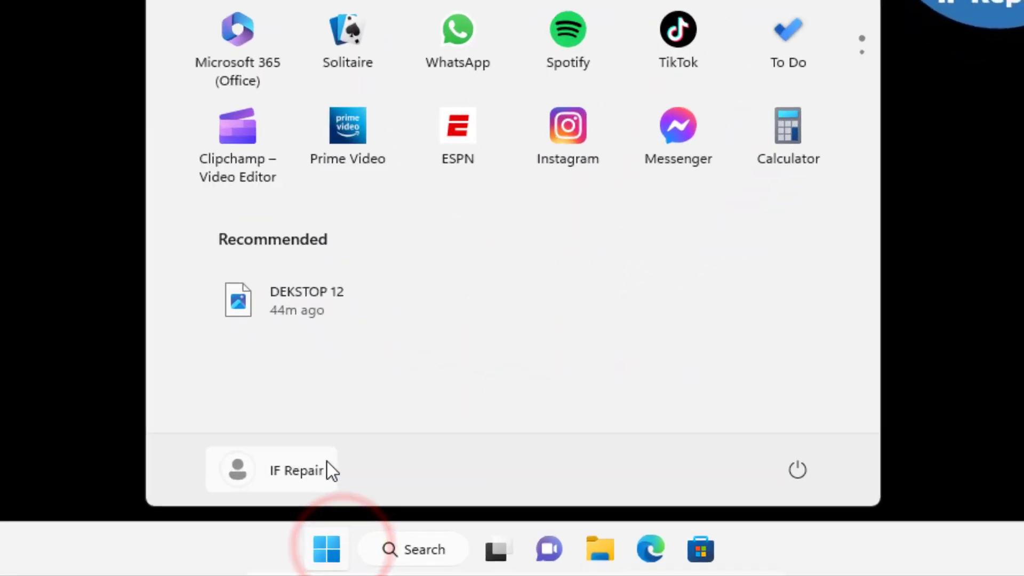
left_click(391, 500)
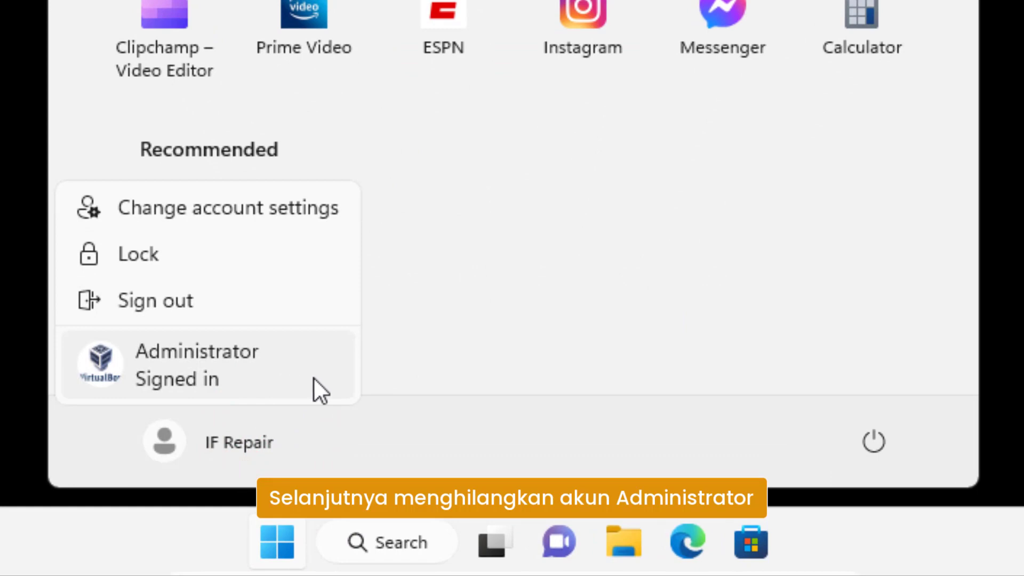
left_click(878, 382)
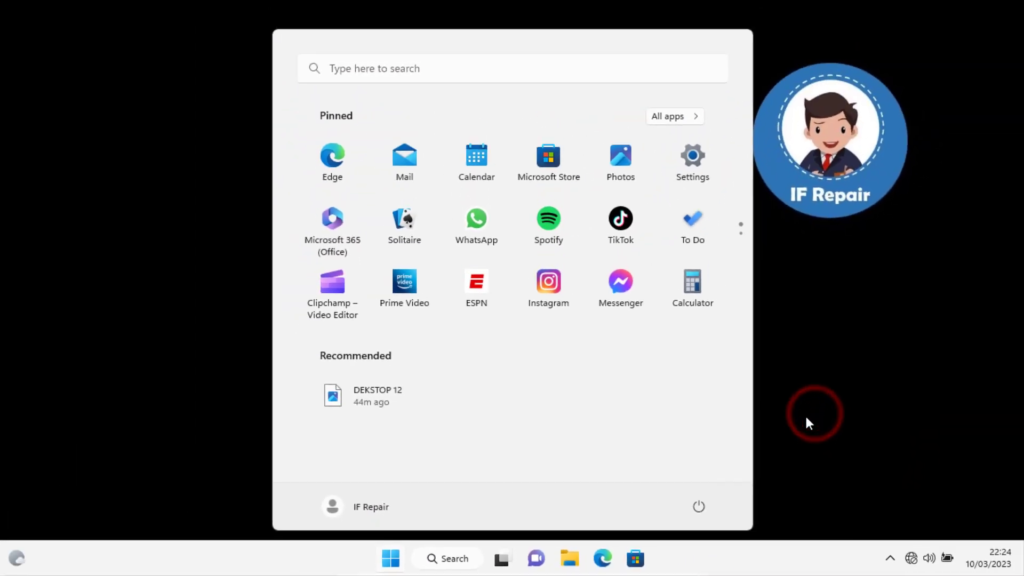
left_click(807, 422)
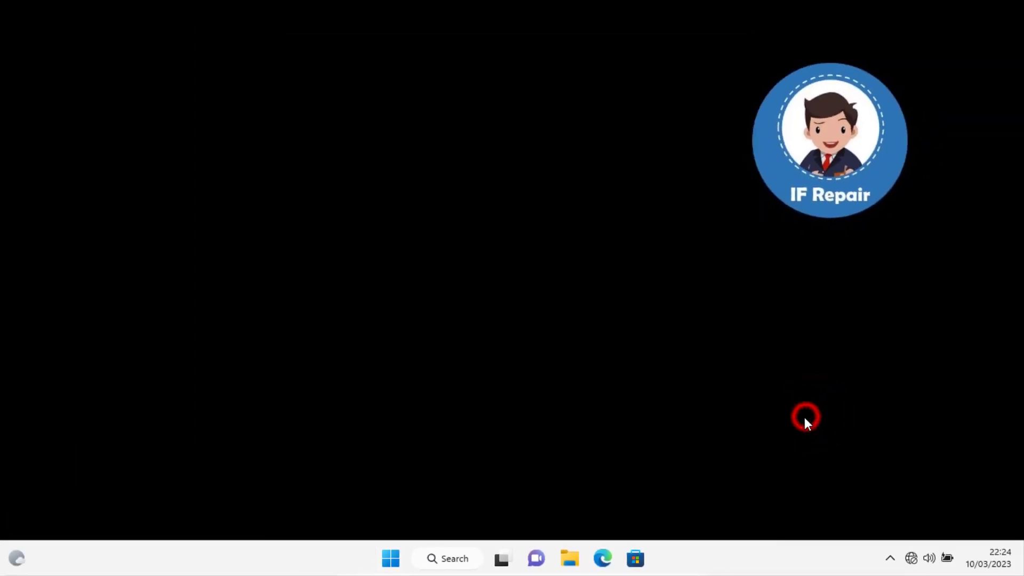
- Search for cmd and open Command Prompt as administrator, allowing it to make changes to the device
left_click(391, 558)
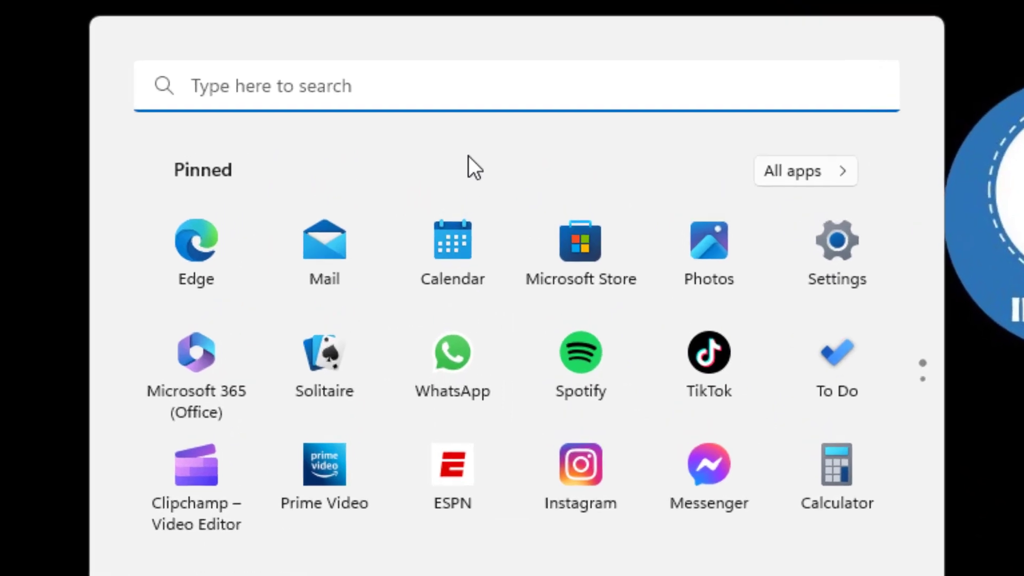
type("cmd")
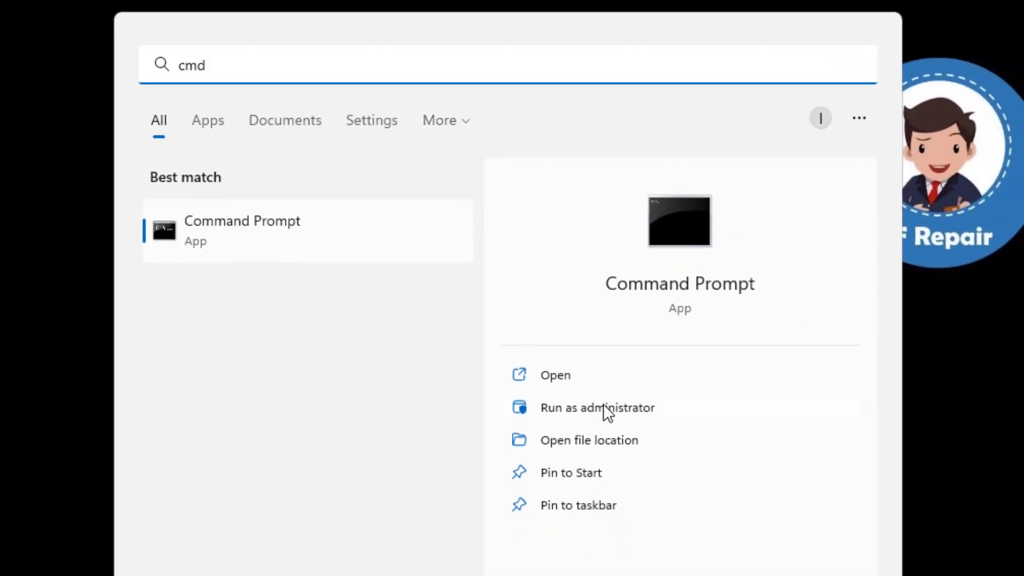
left_click(668, 407)
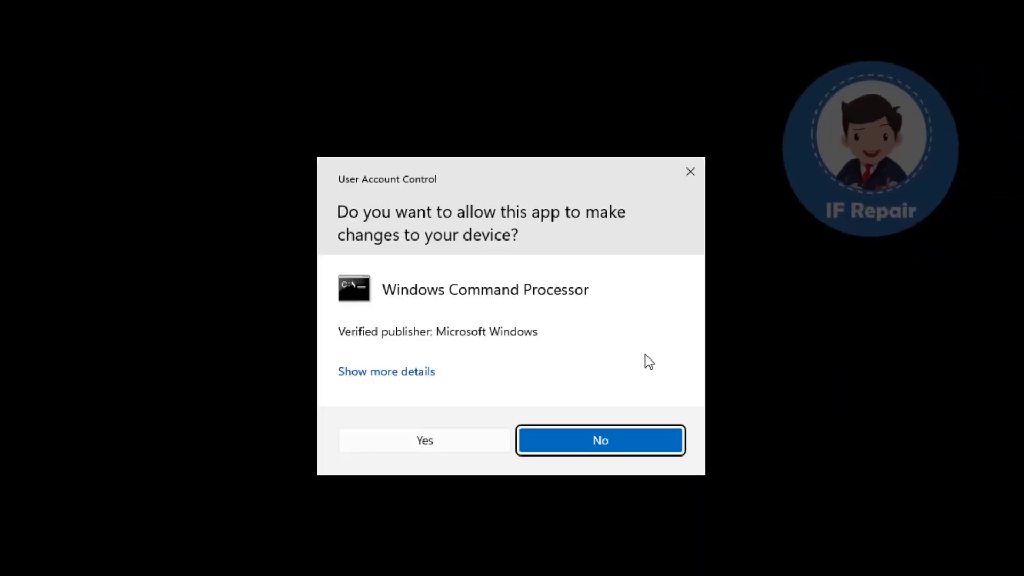
left_click(468, 400)
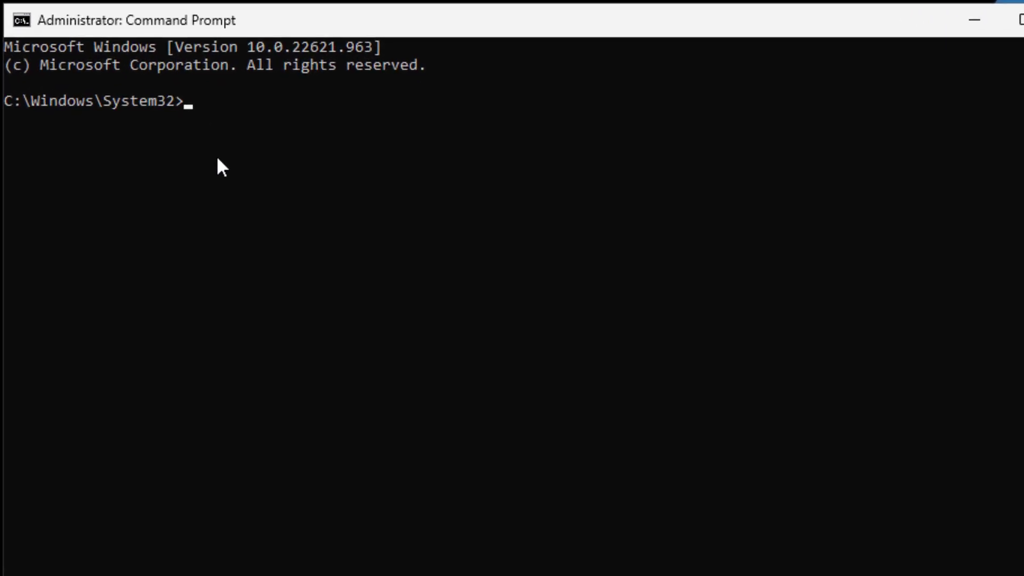
- Deactivate the built-in Administrator account with net user administrator /active:no and close Command Prompt
type("net user adm")
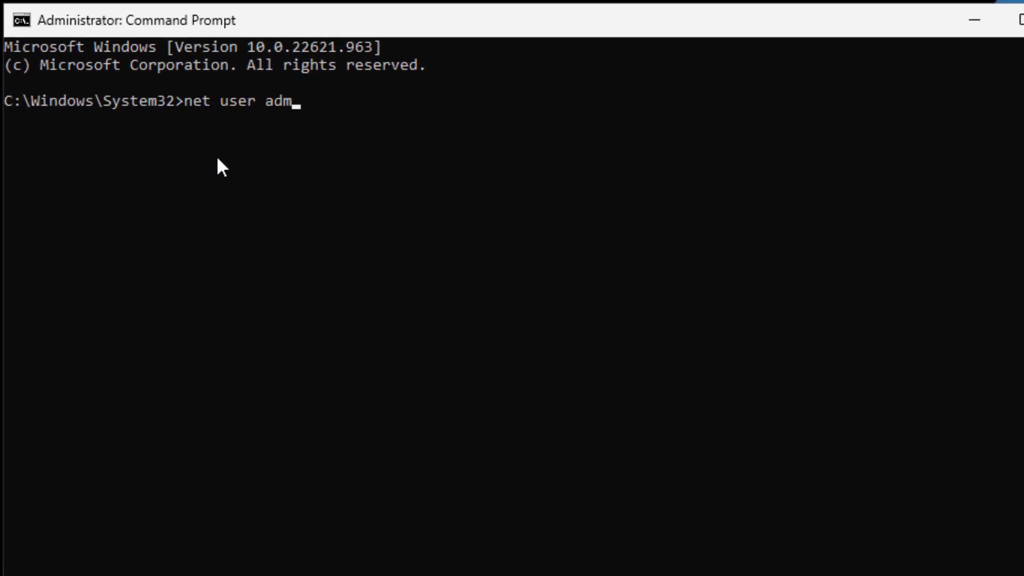
type("inistrator /active:no")
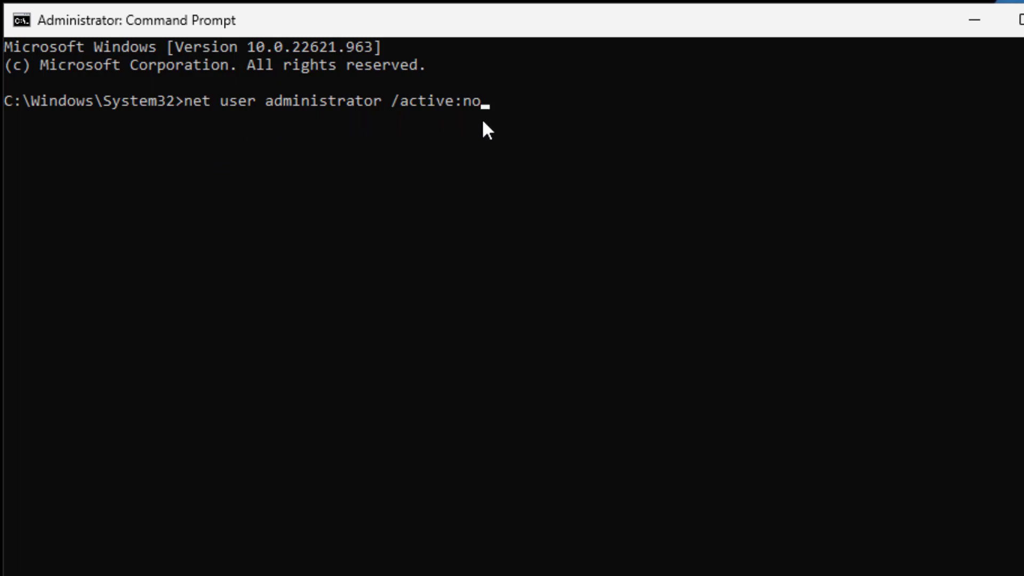
key("Return")
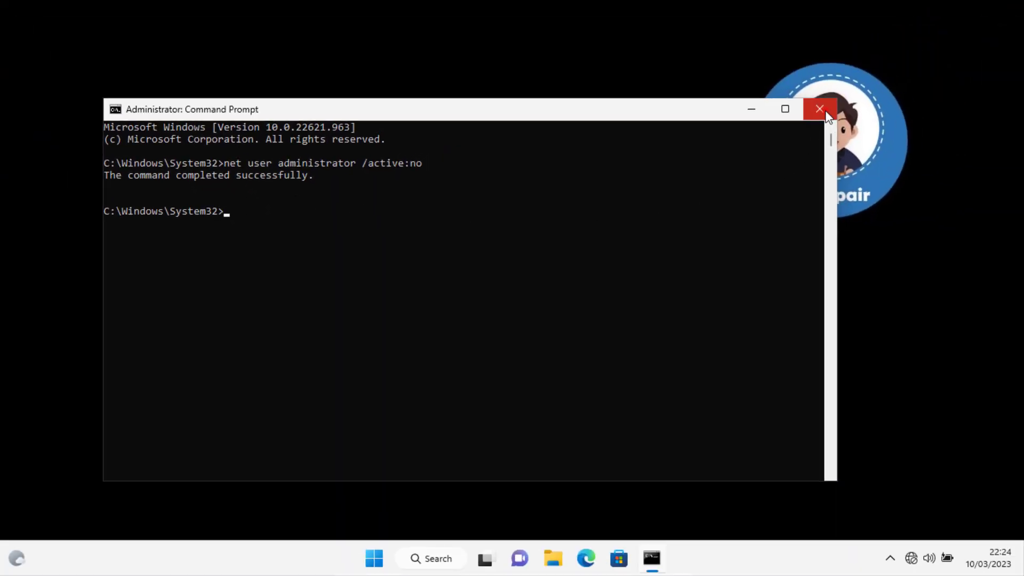
left_click(826, 114)
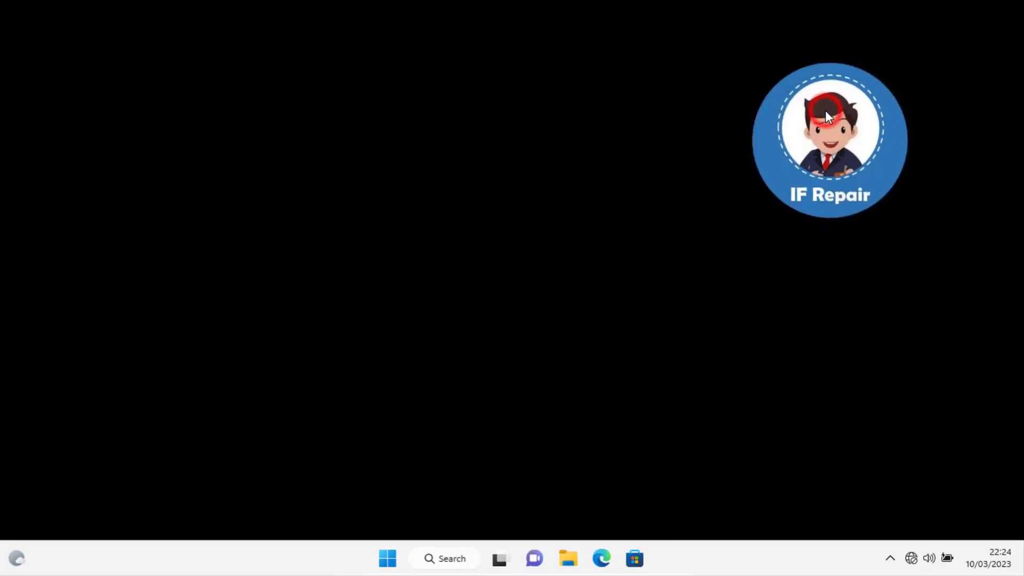
- Restart the PC even though another user is still signed in
left_click(389, 558)
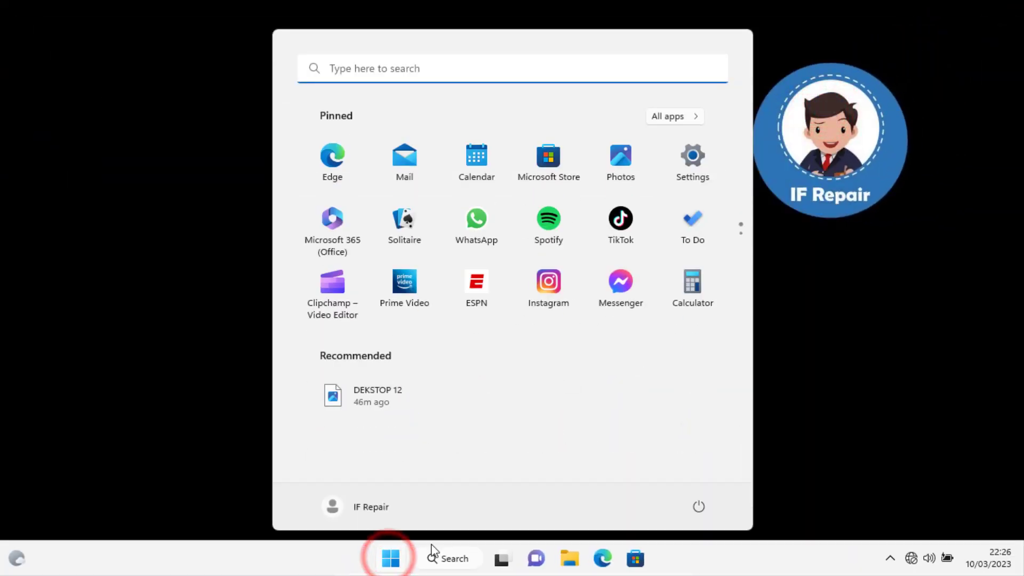
left_click(700, 506)
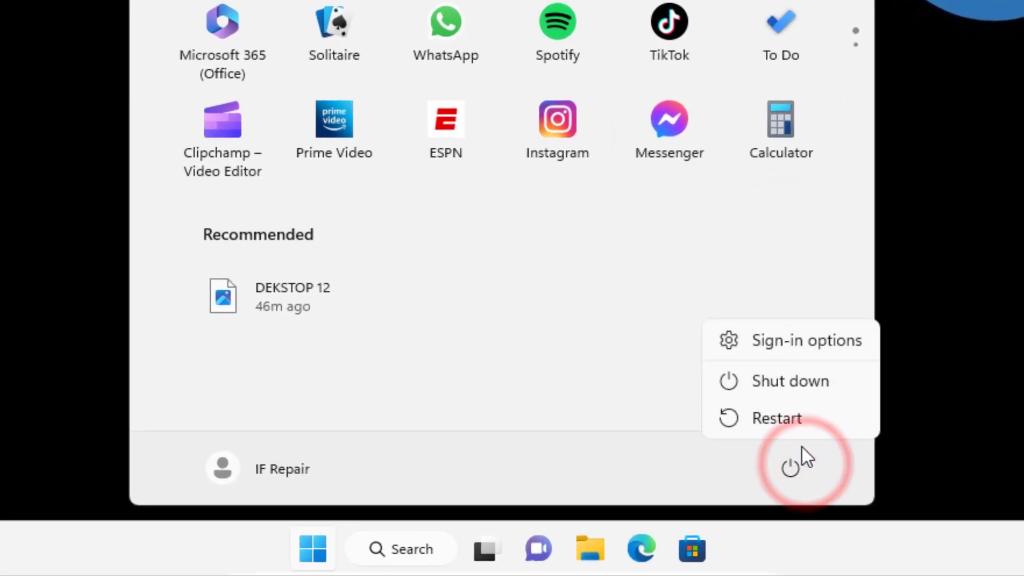
left_click(823, 408)
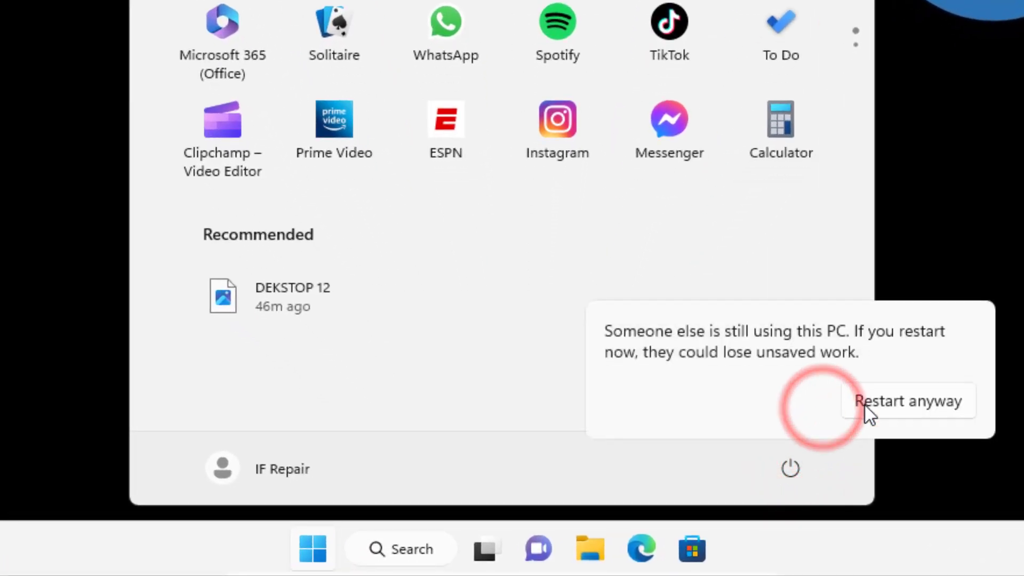
left_click(859, 409)
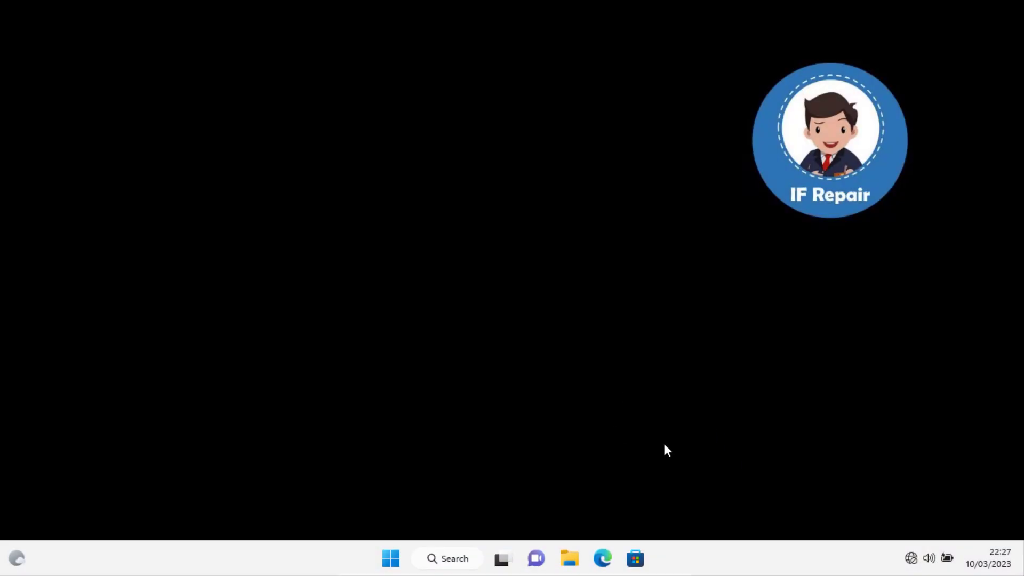
- Check whether the Administrator account is still offered for switching after the restart, and close the account options
left_click(400, 560)
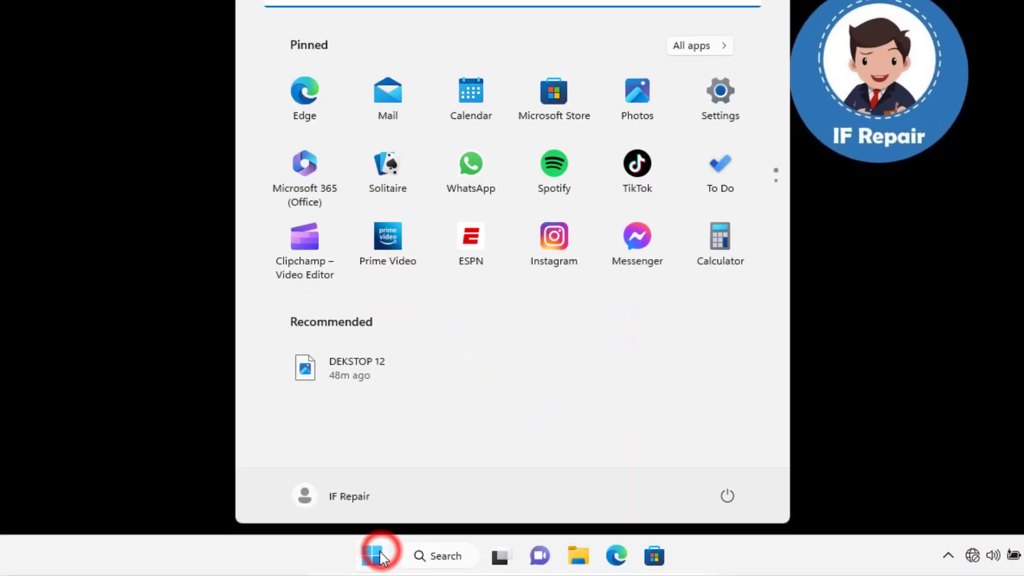
left_click(386, 506)
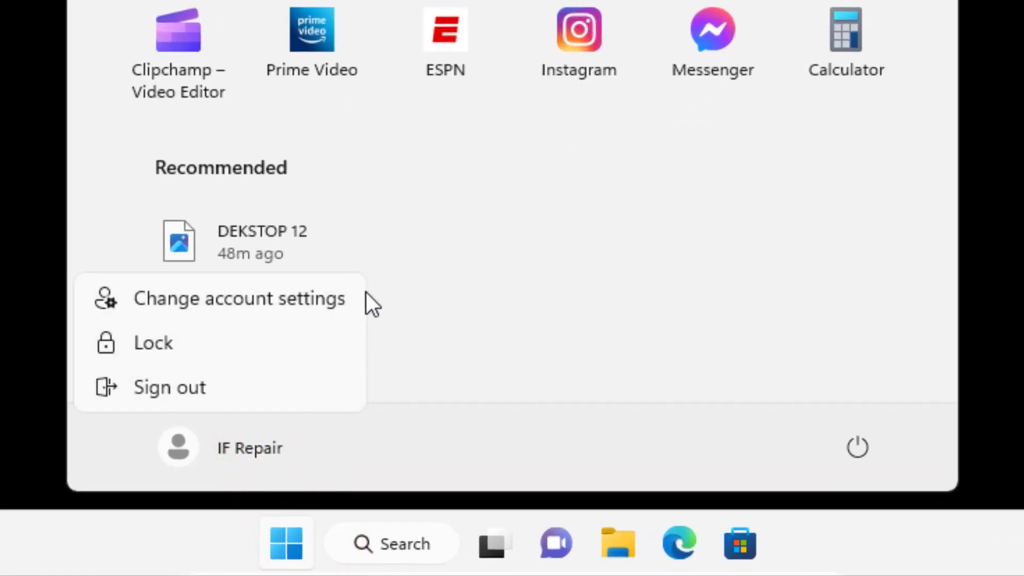
left_click(433, 329)
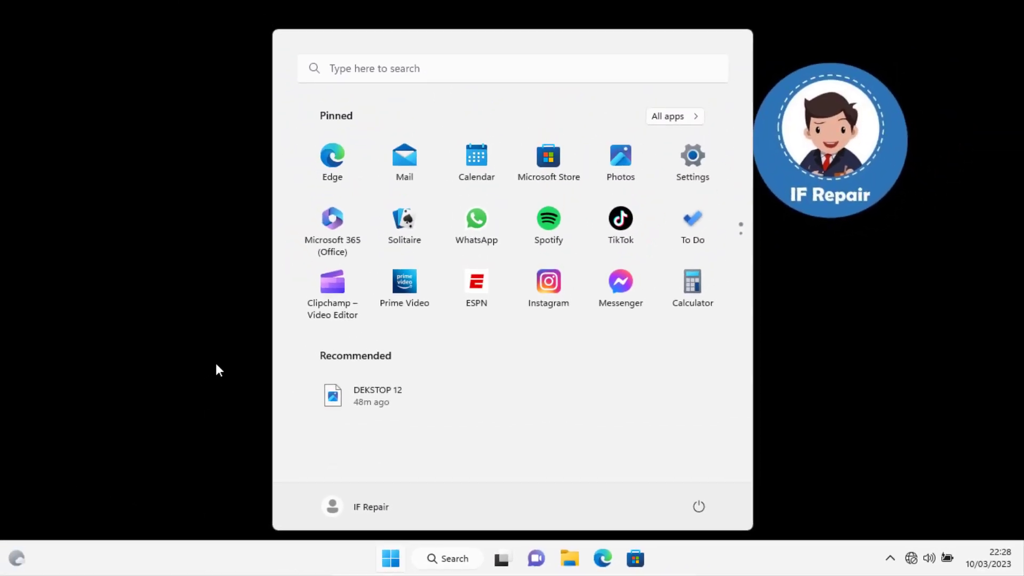
left_click(216, 364)
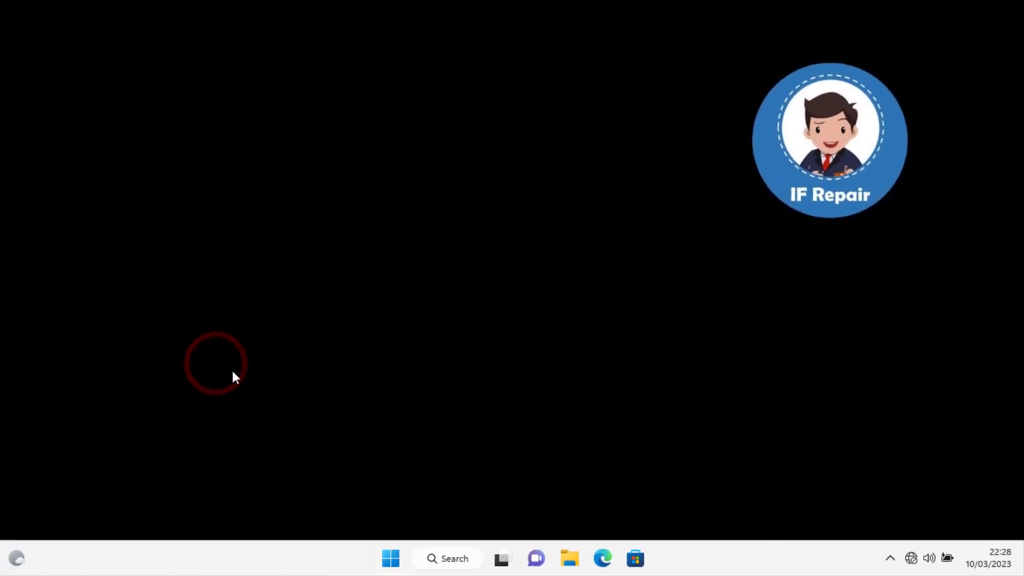
- Open the User Accounts dialog by running netplwiz
key("super+r")
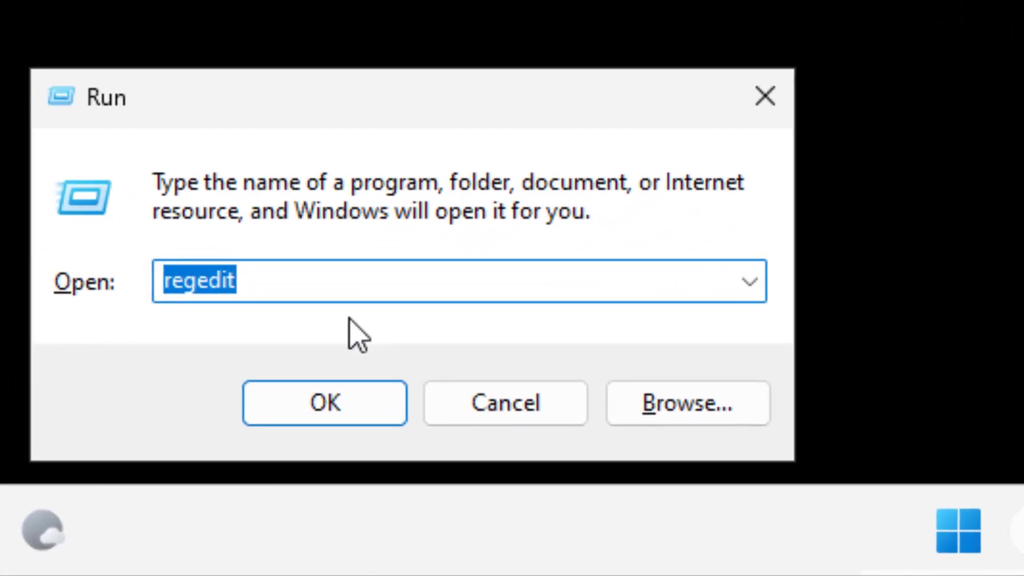
type("netplwiz")
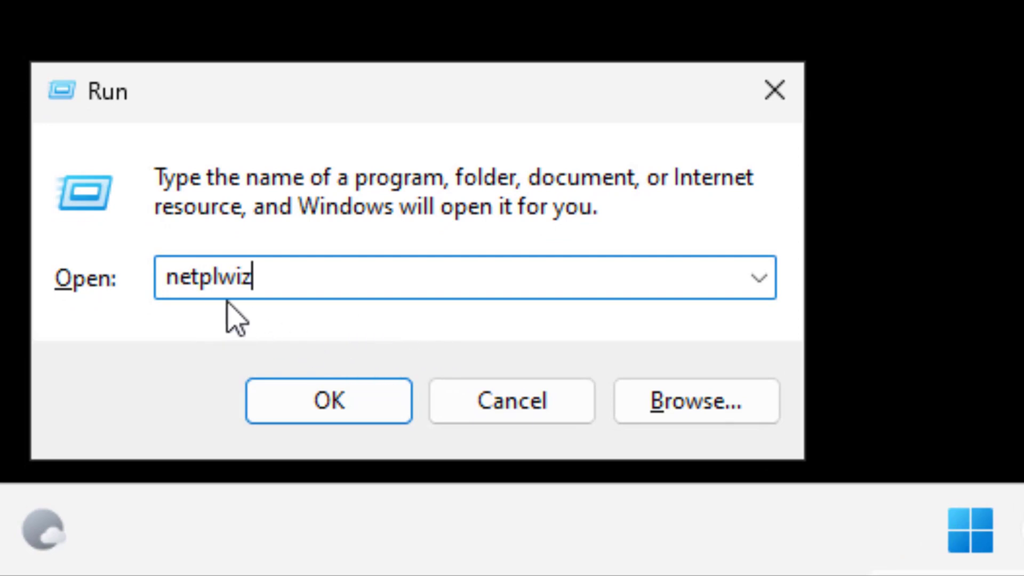
left_click(330, 405)
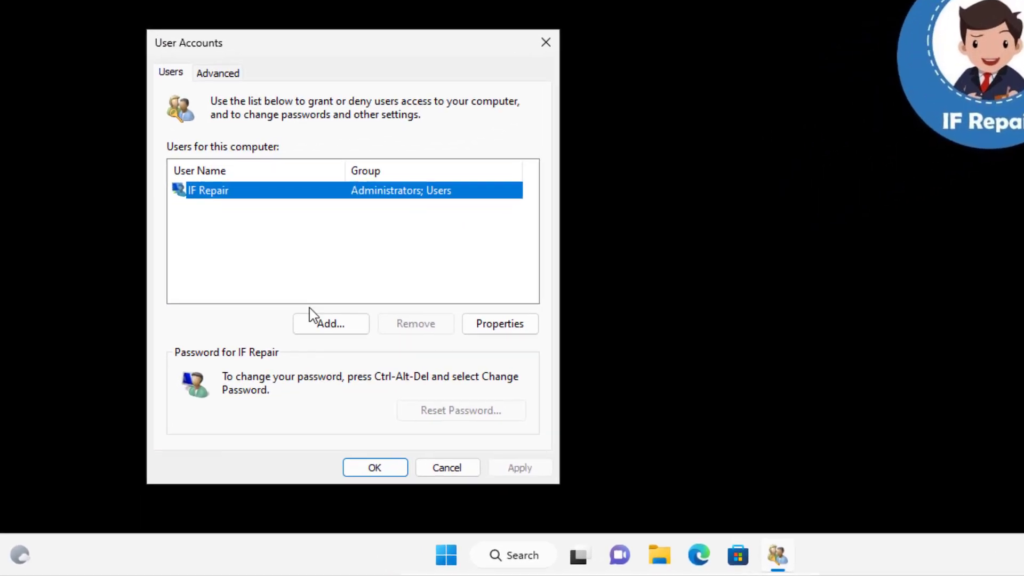
- Change the IF Repair account's user name to Boy, apply the change and close User Accounts
double_click(241, 184)
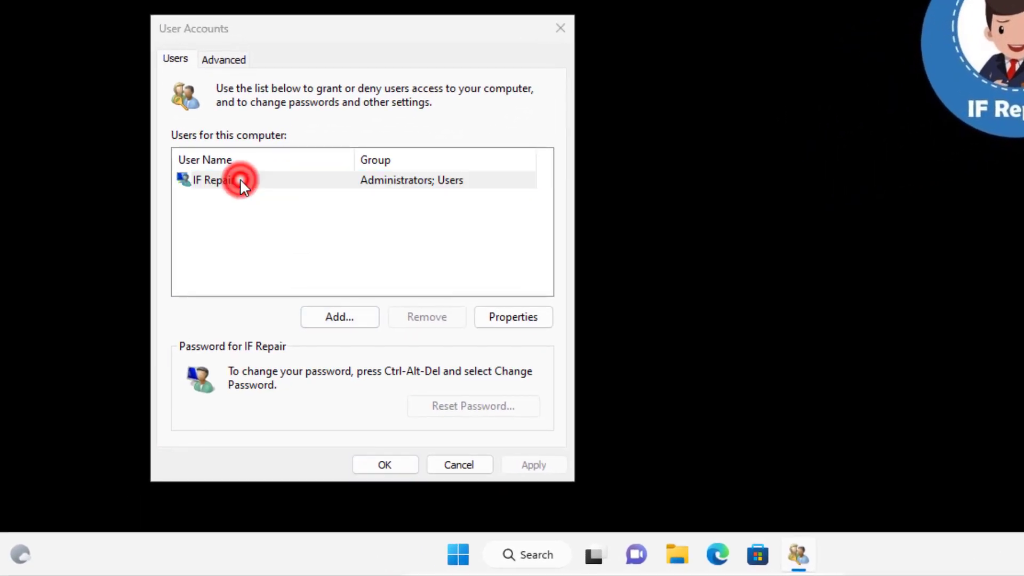
left_click(353, 139)
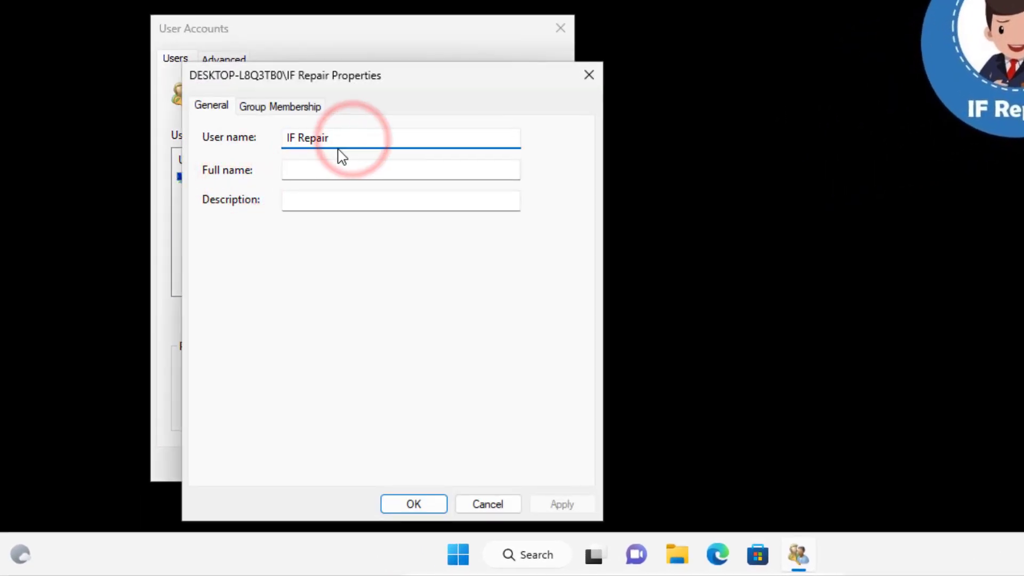
key("BackSpace")
key("BackSpace")
key("BackSpace")
key("BackSpace")
key("BackSpace")
key("BackSpace")
key("BackSpace")
key("BackSpace")
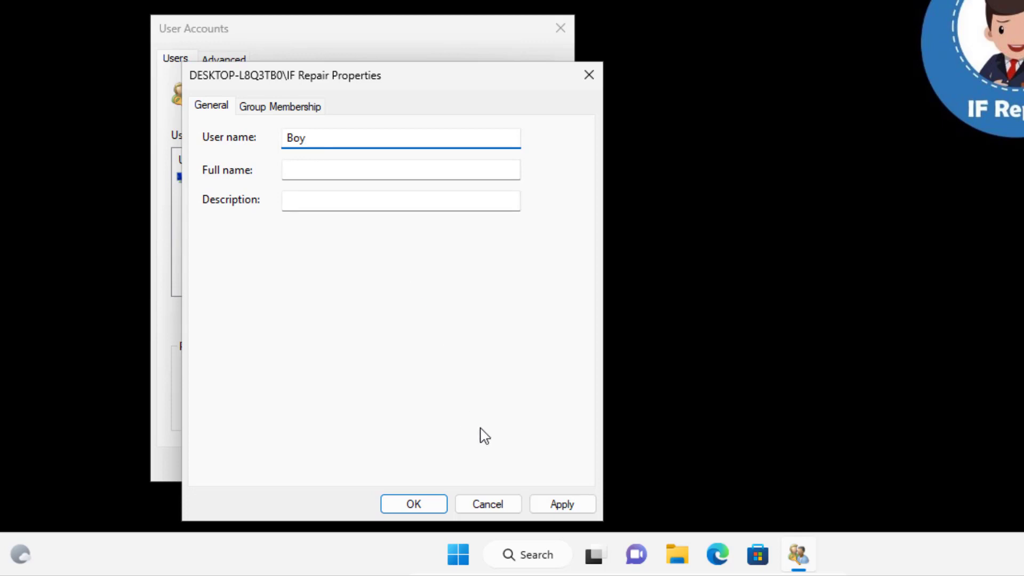
left_click(560, 503)
left_click(416, 505)
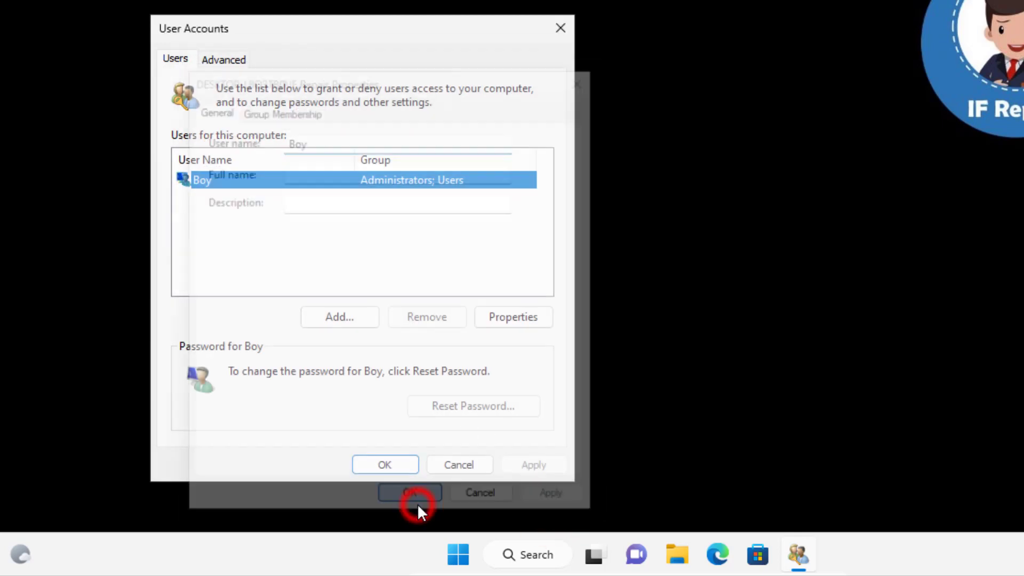
left_click(407, 463)
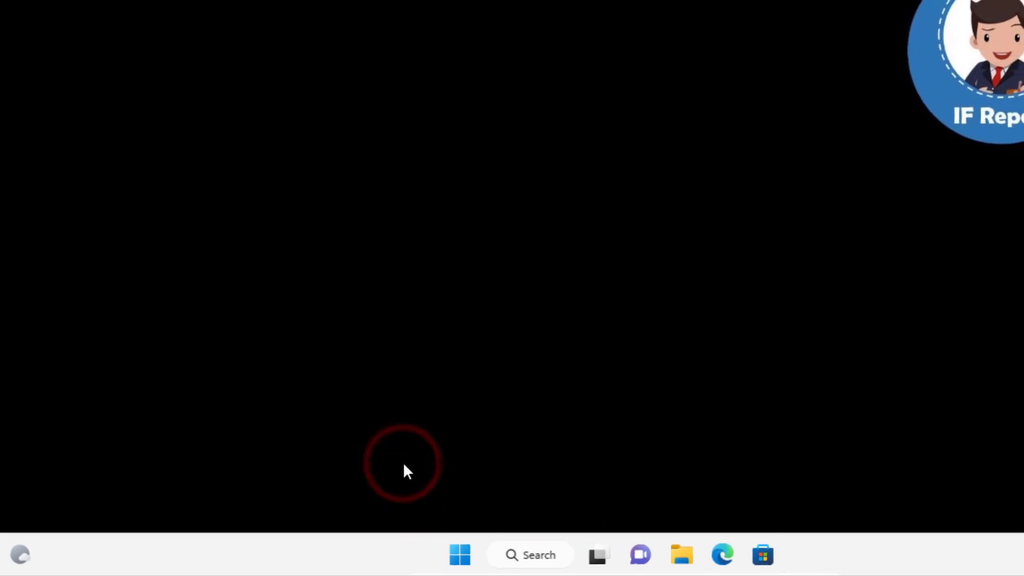
- Sign out of the IF Repair account and sign back in as Boy
left_click(459, 554)
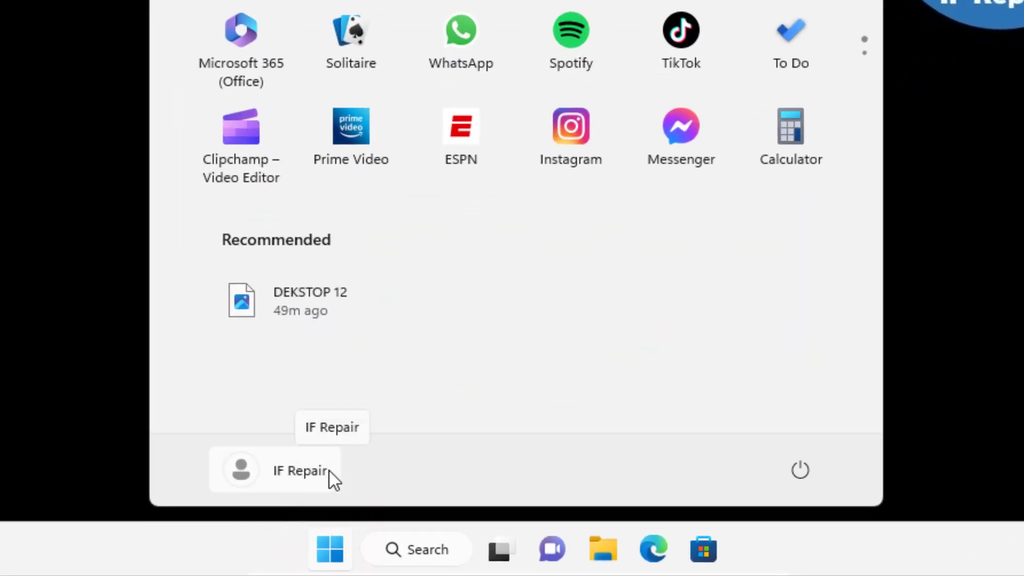
left_click(329, 470)
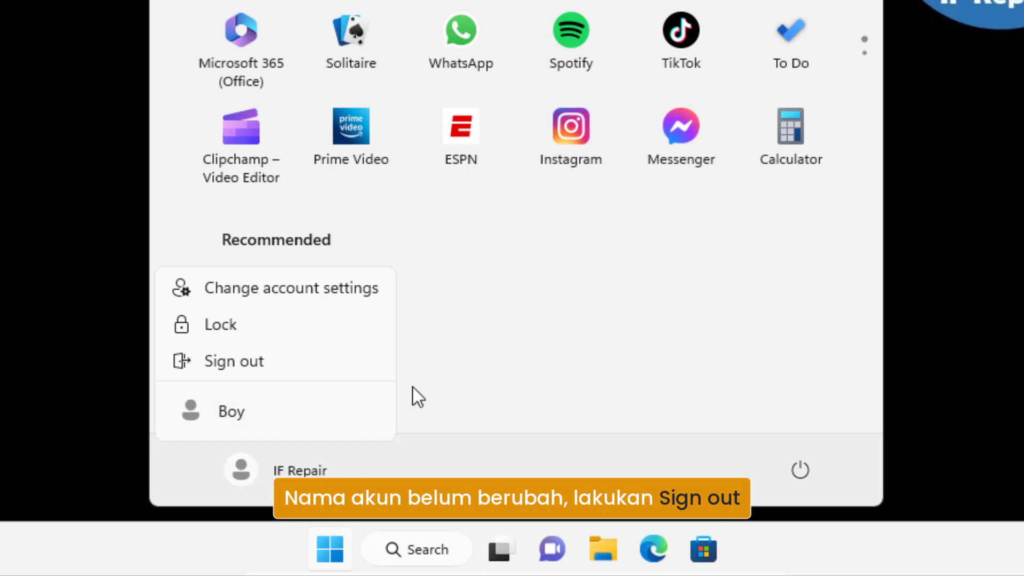
left_click(339, 366)
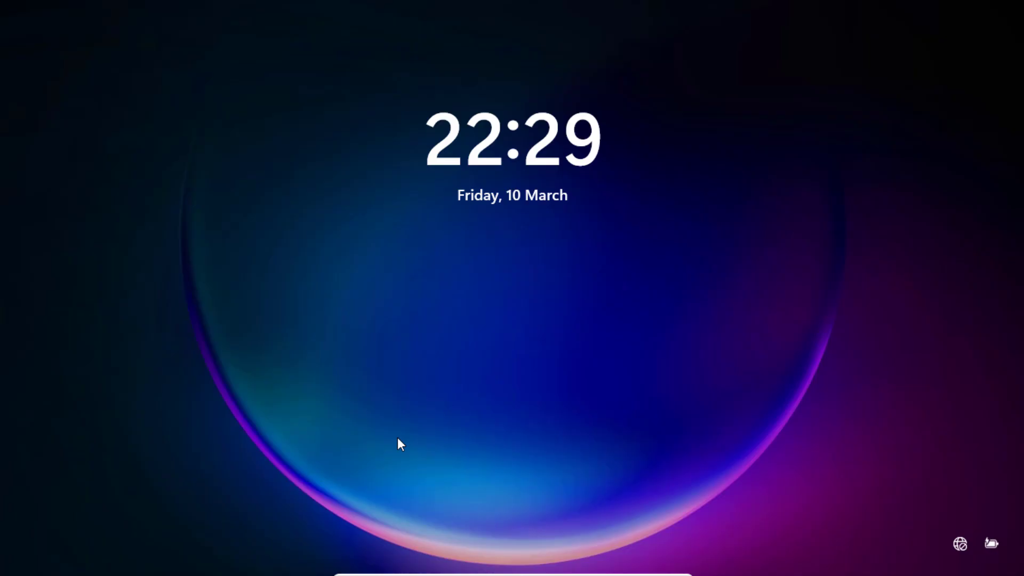
left_click(501, 484)
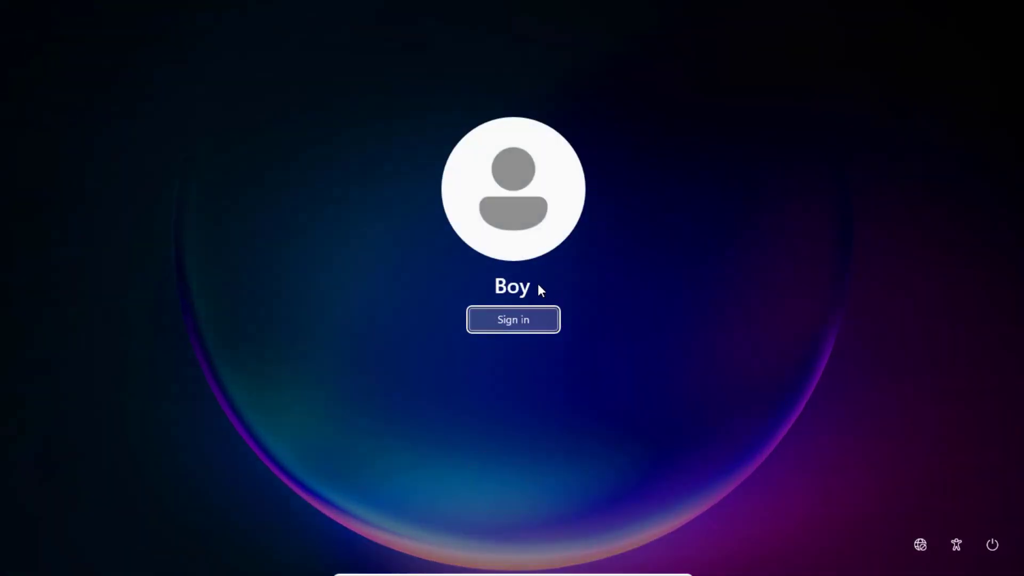
left_click(549, 319)
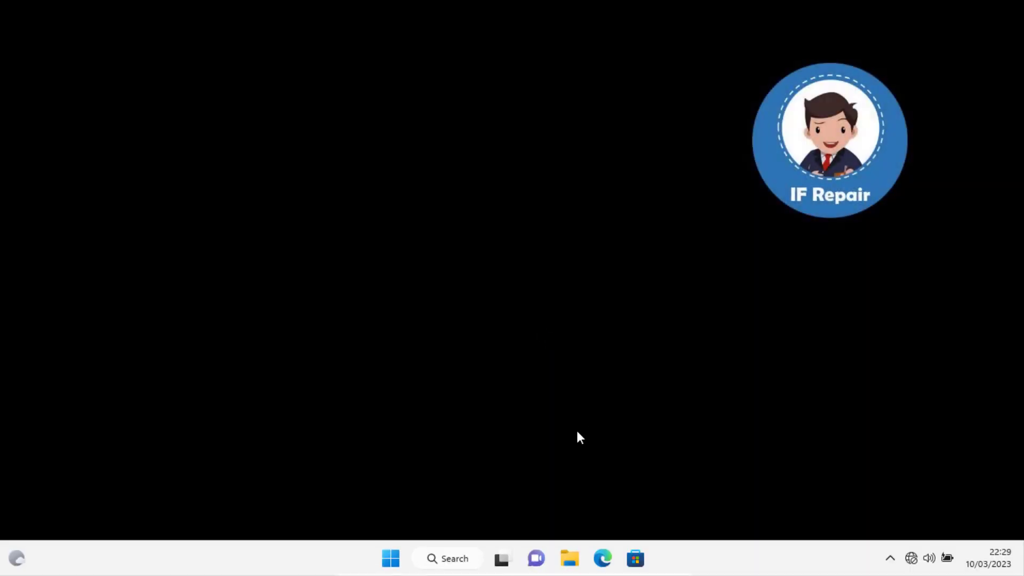
- Check the displayed name and the options of the signed-in account, and close them
left_click(395, 560)
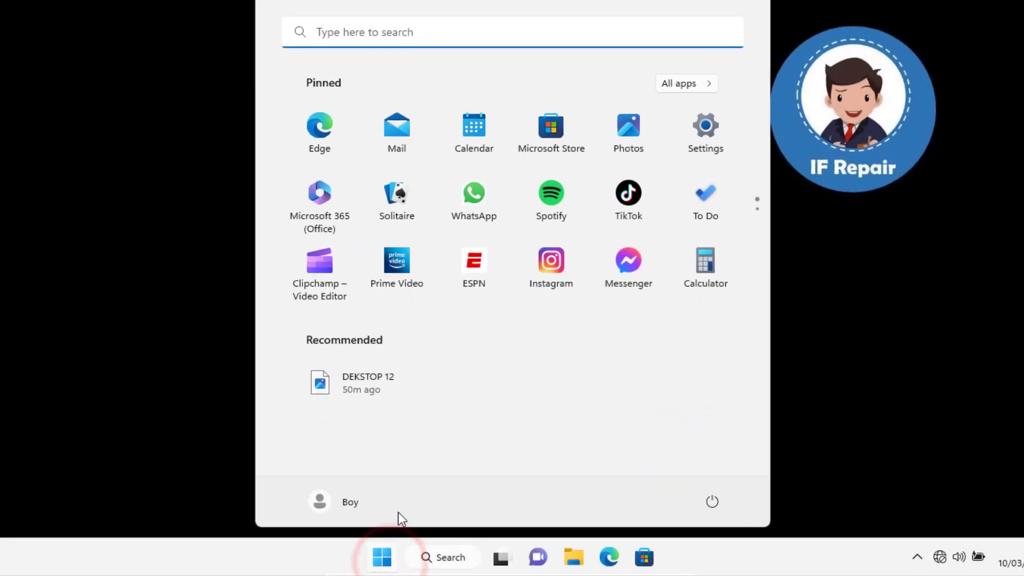
left_click(267, 459)
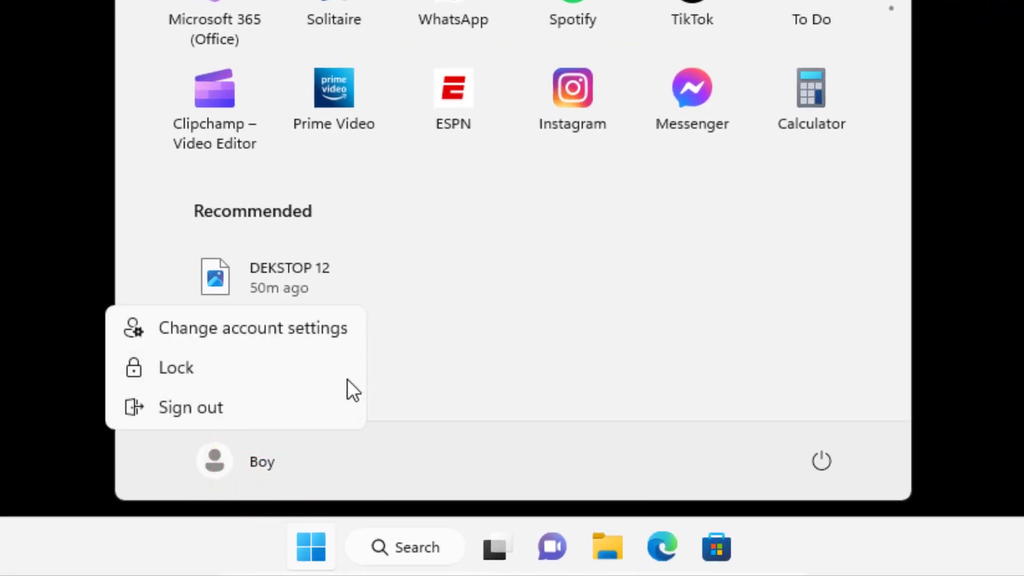
left_click(319, 468)
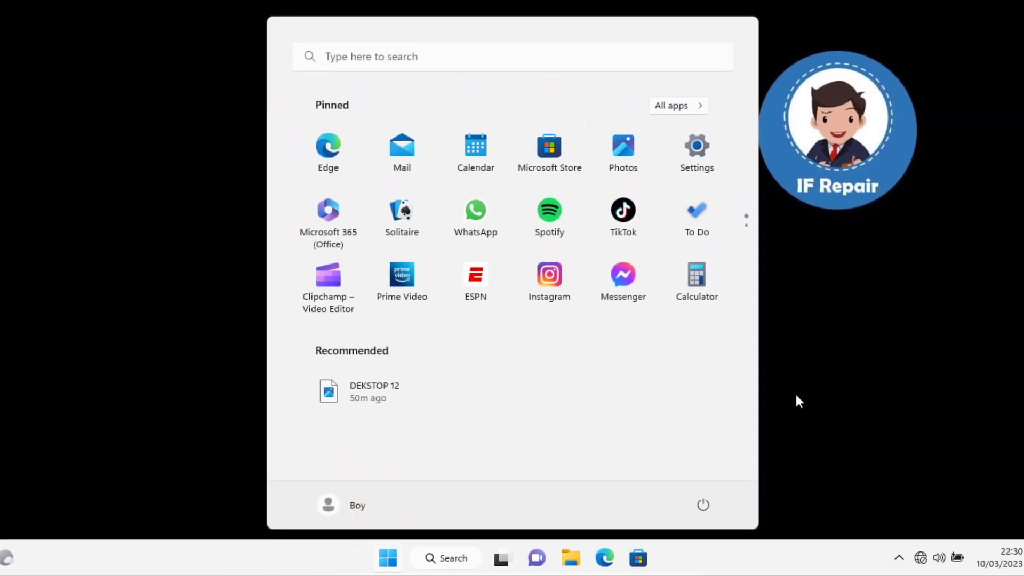
left_click(790, 398)
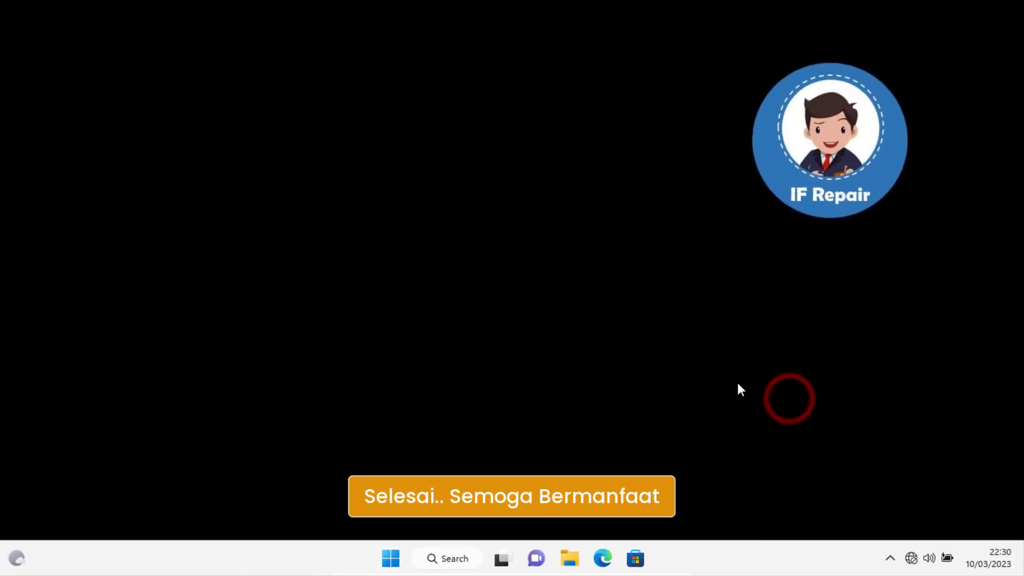